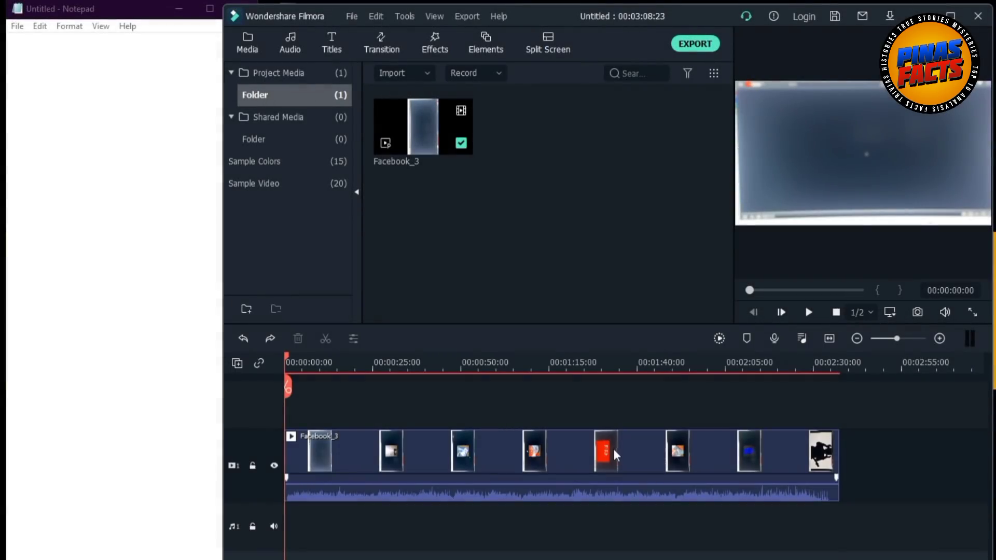
Play the Facebook_3 clip, return to the frame showing the first clue word, and note "Hi - Red" in Notepad.
left_click(810, 312)
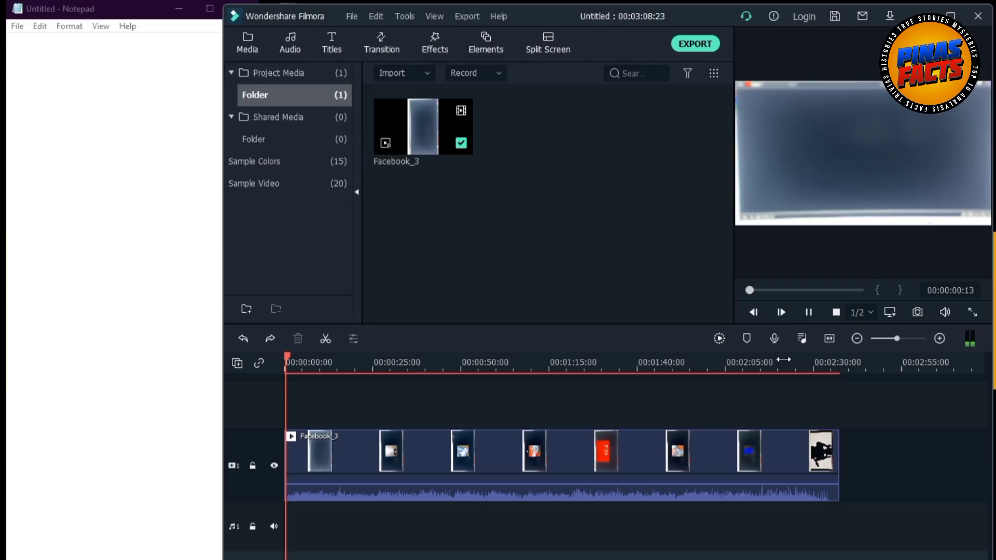
left_click(808, 311)
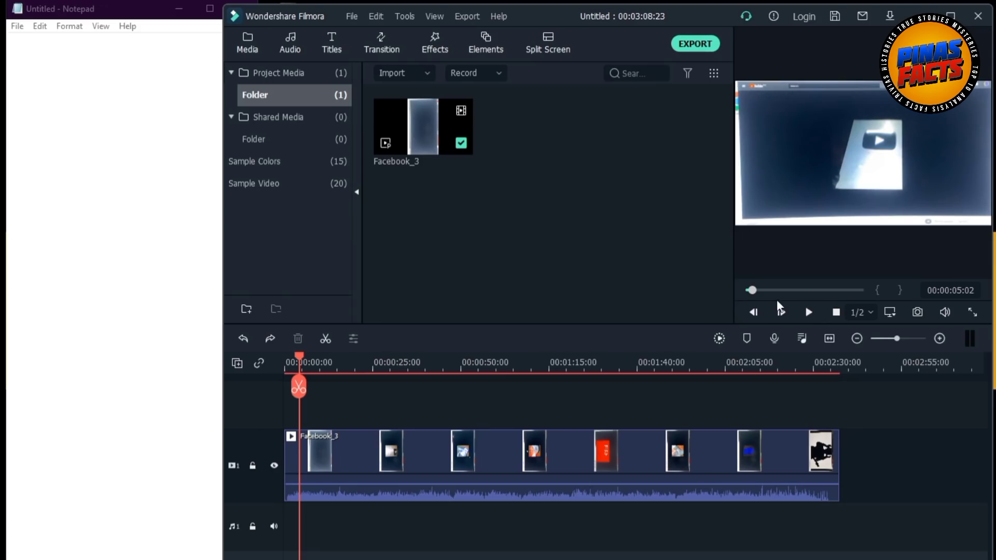
left_click_drag(752, 291, 751, 291)
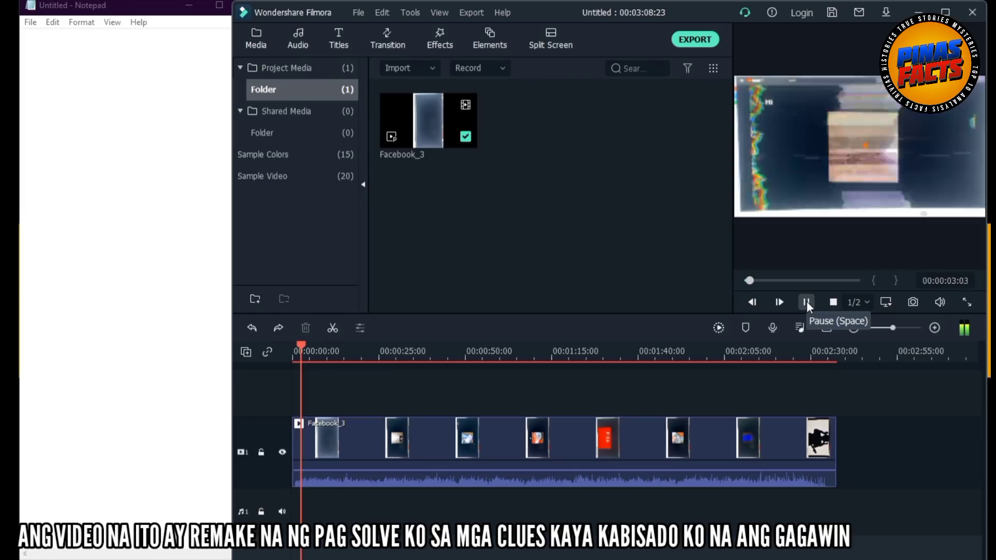
left_click(807, 302)
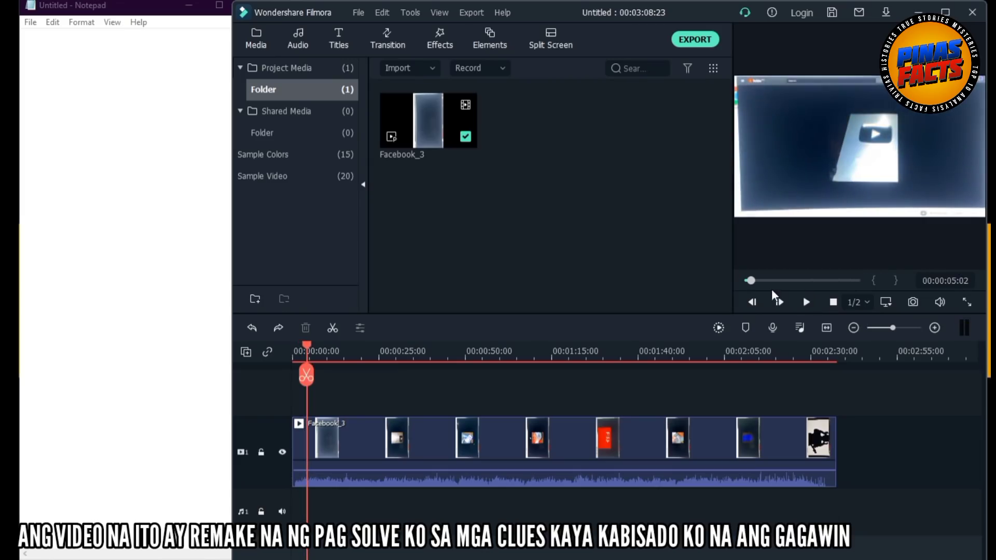
left_click(750, 281)
left_click(108, 66)
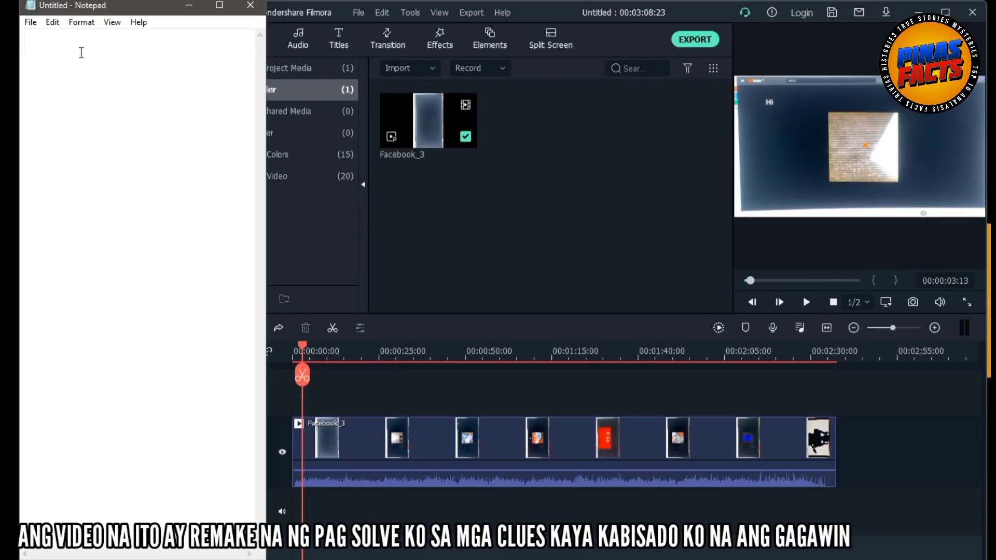
type("Hi")
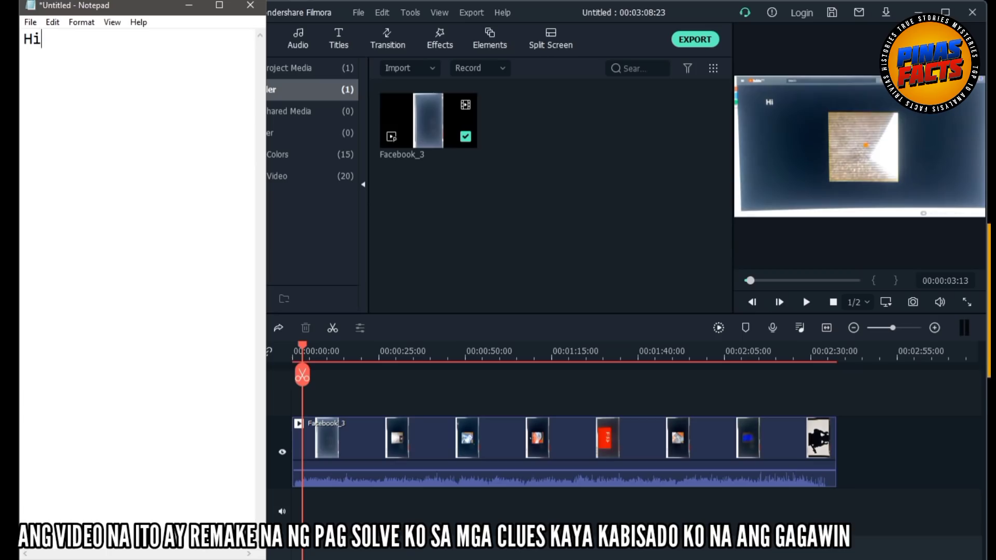
type(" - Red")
Play the clip on to the "it's me" clue, pause there, and add the line "its me - Red" in Notepad.
left_click(807, 302)
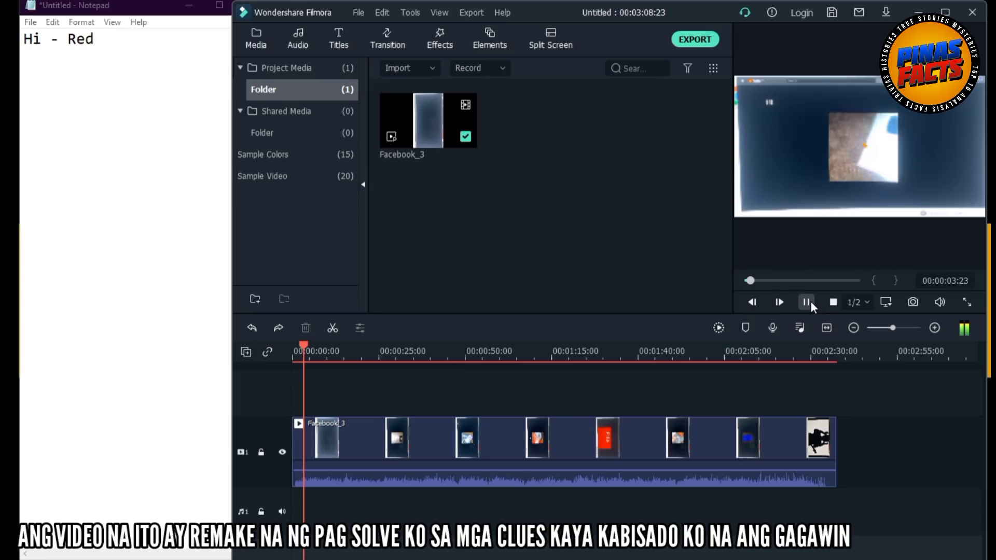
left_click(808, 300)
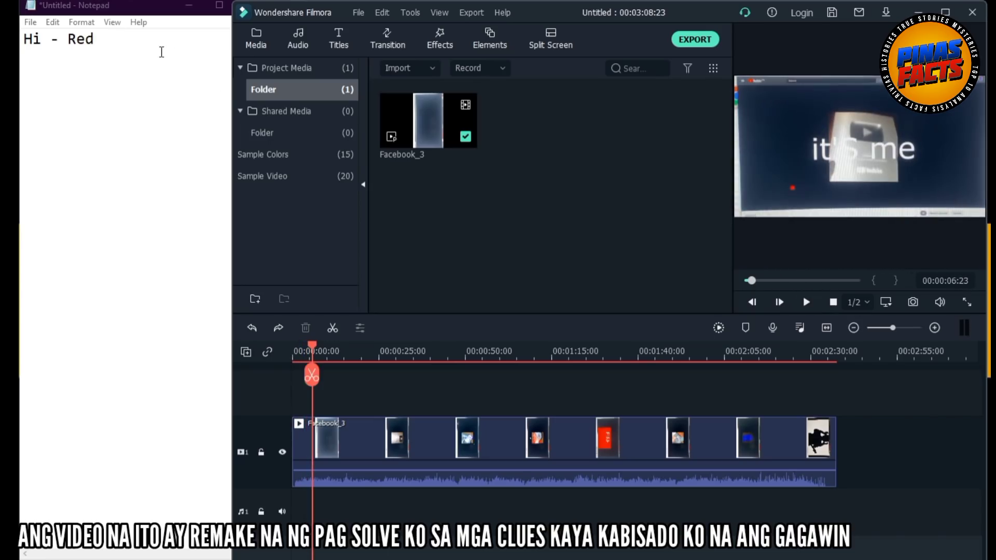
left_click(160, 40)
key("Return")
type("its me ")
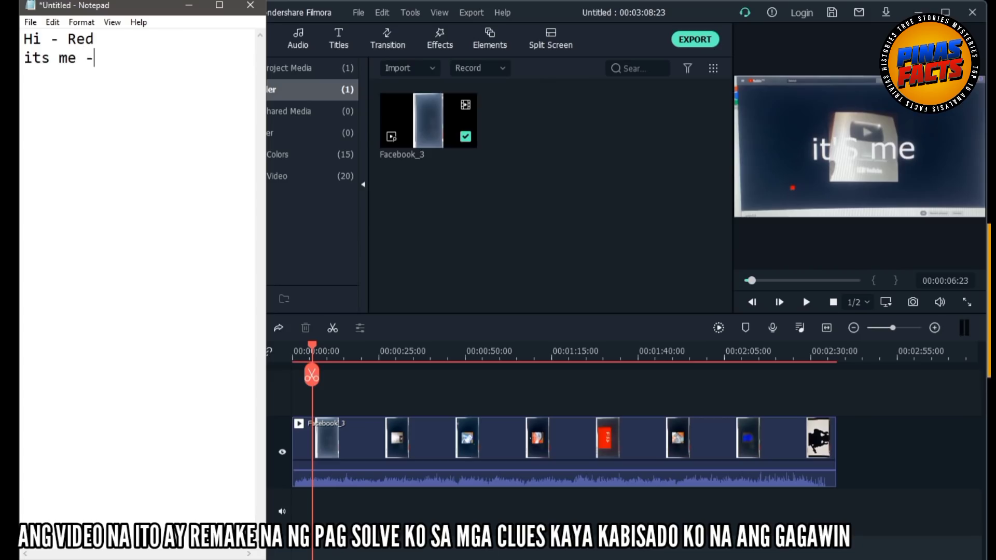
type("- Red")
Play the clip on to the "Did" clue, pause there, and add the line "Did - Green" to the notes.
left_click(806, 303)
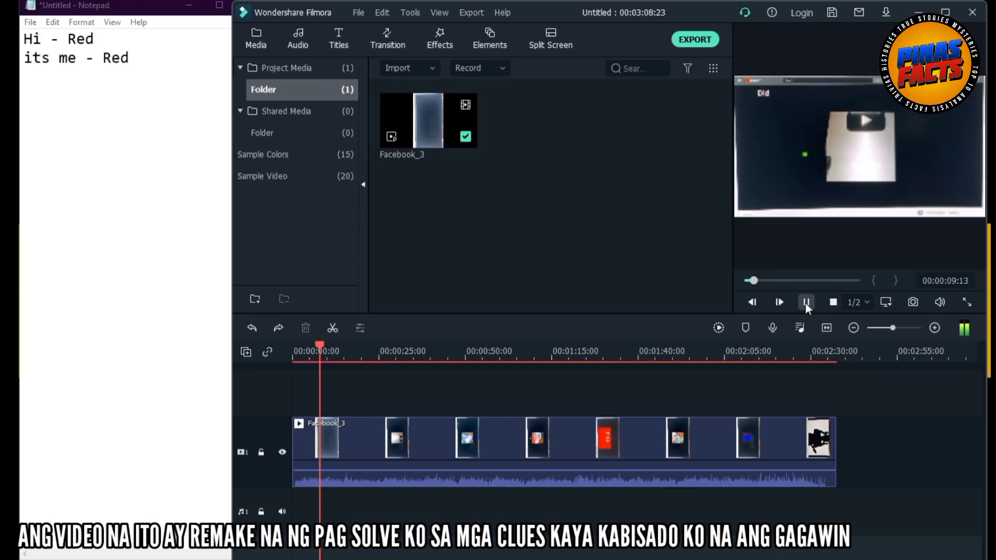
left_click(805, 303)
left_click(139, 54)
key("Return")
type("D")
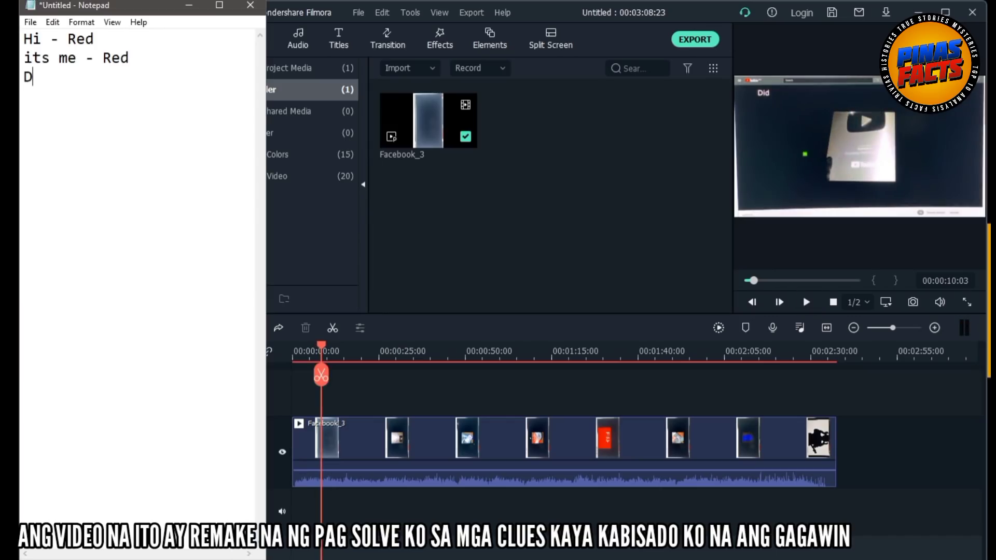
type("id - Green")
key("Return")
Advance the clip to the "AnYone" clue and add the line "Anyone - red" to the notes.
left_click(805, 302)
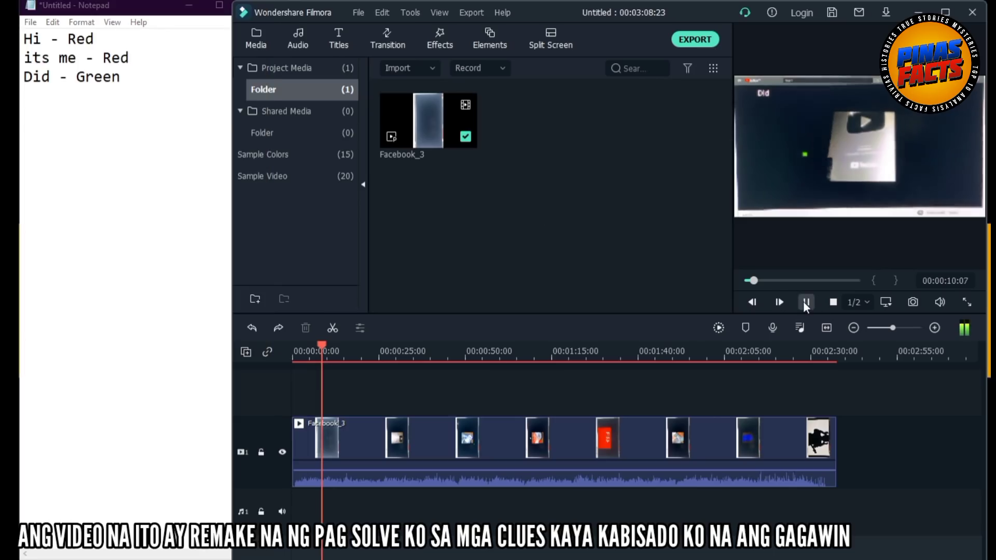
left_click(148, 93)
type("Anyone")
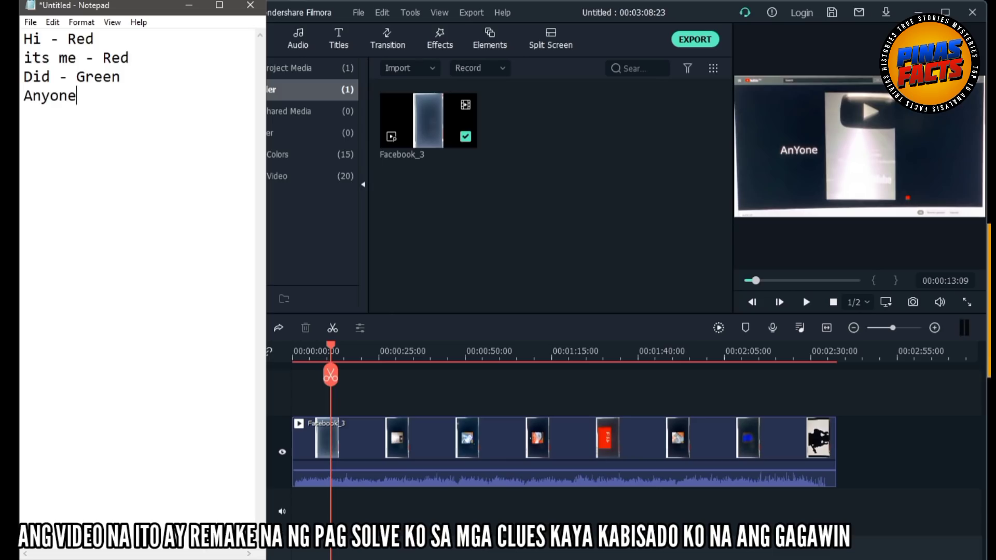
type(" - red")
key("Return")
Advance the clip to the "4g0t" clue and add the line "4got - red" to the notes.
left_click(811, 303)
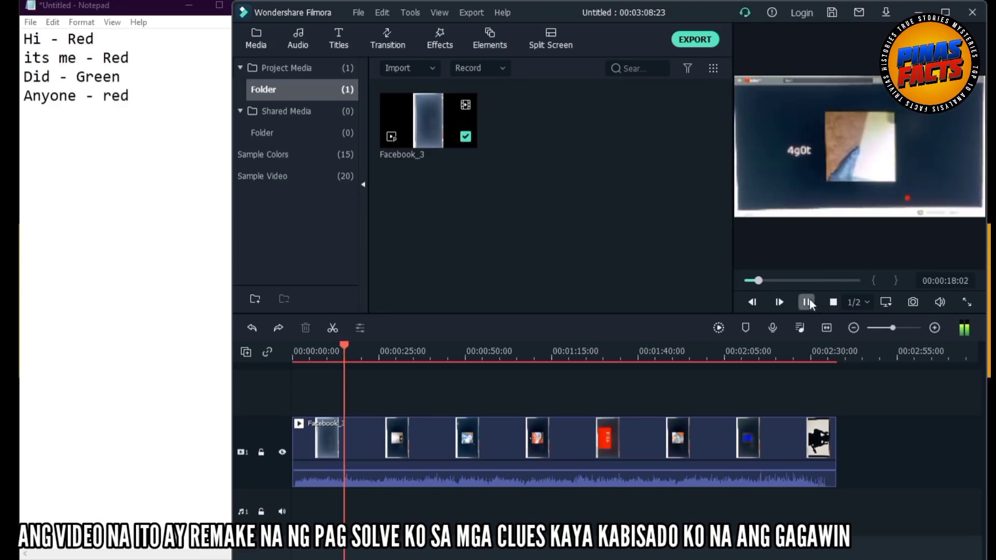
left_click(147, 100)
type("4")
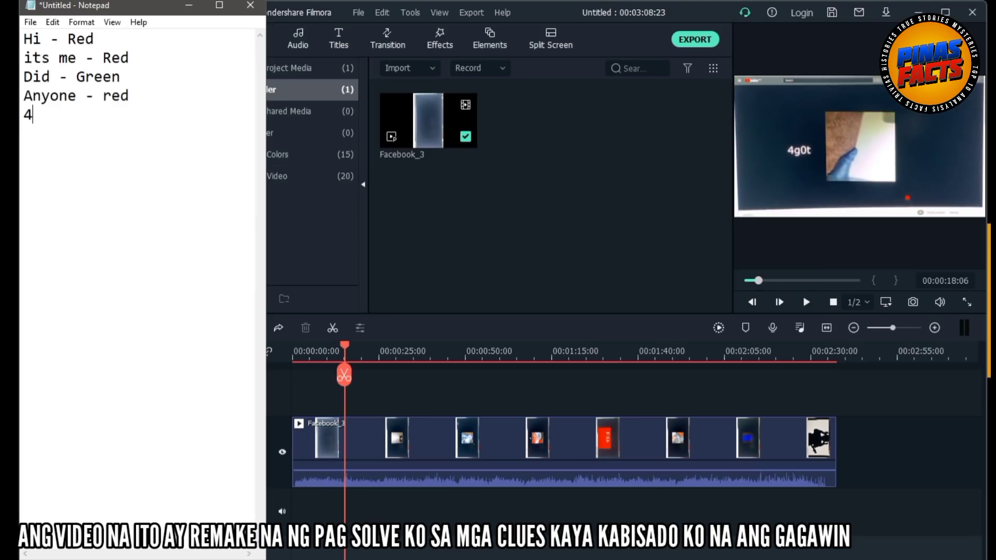
type("got - red")
Advance the clip to the "THeIR" clue and add the line "Their - Green" to the notes.
left_click(810, 301)
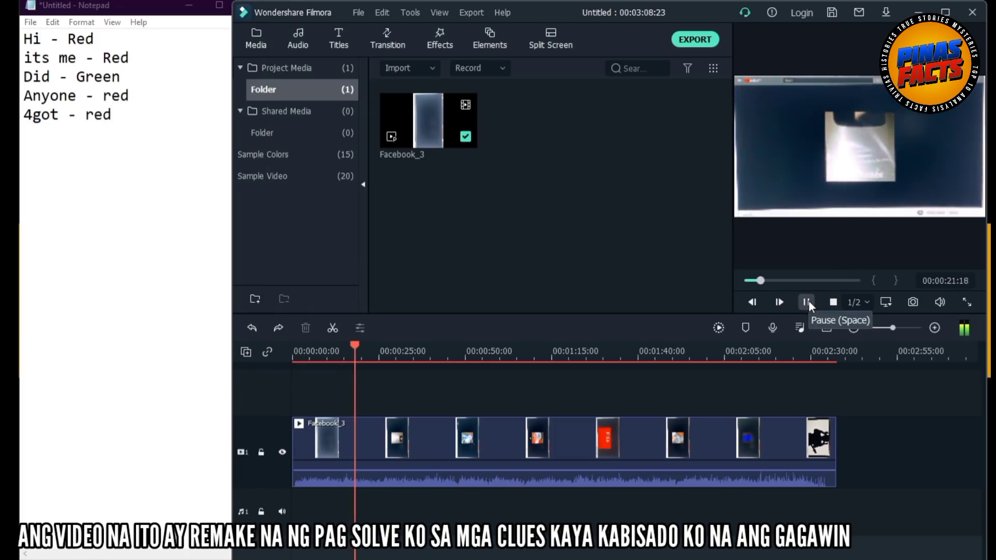
key("space")
left_click(127, 120)
type("Th")
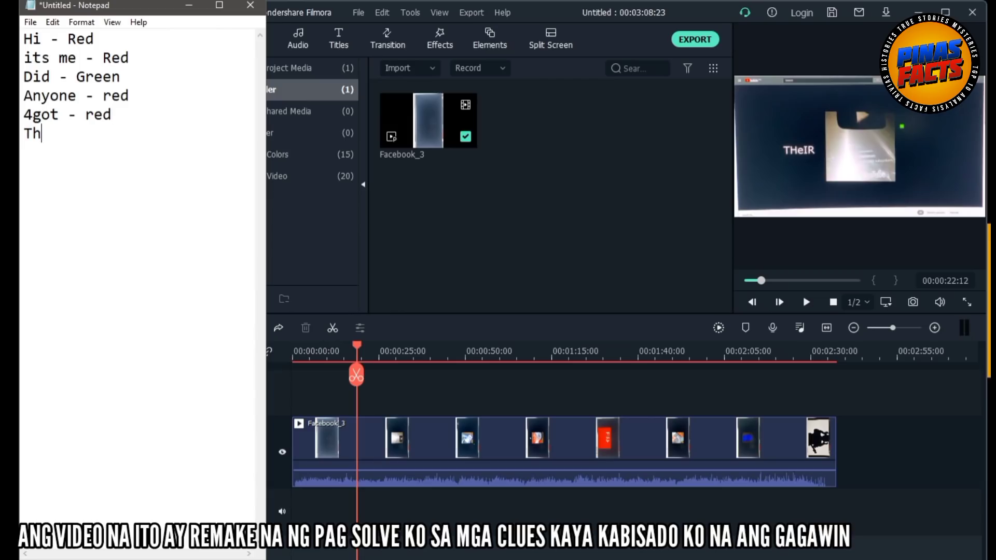
type("eir - Green")
Advance the clip to the "Bftk?" clue and add the line "Bftk? - Green" to the notes.
left_click(807, 299)
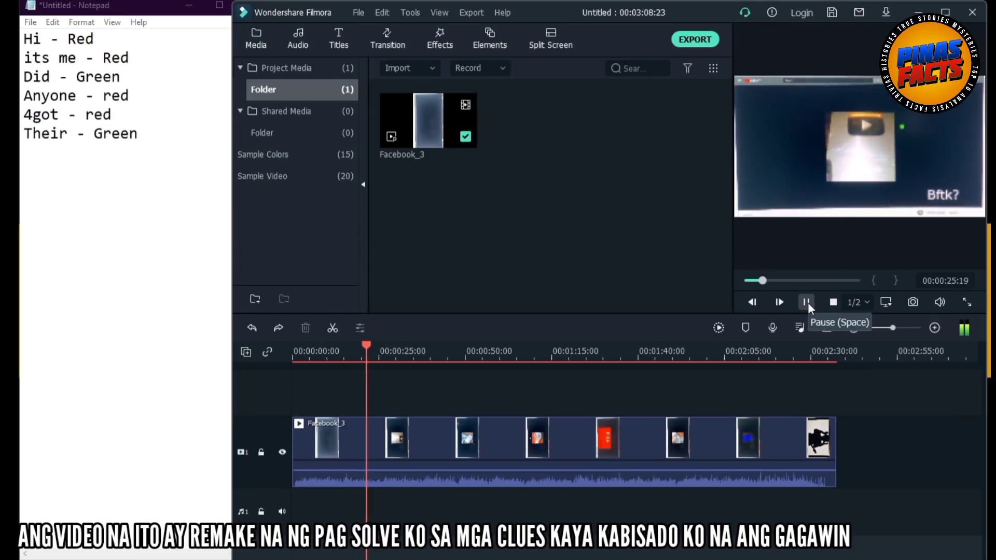
left_click(808, 303)
left_click(143, 134)
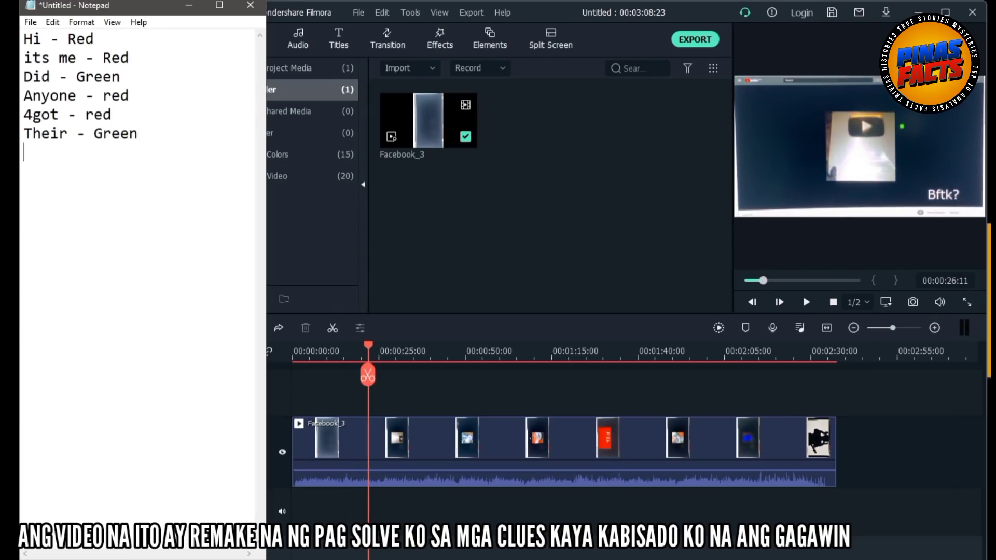
type("Bftk? - Green")
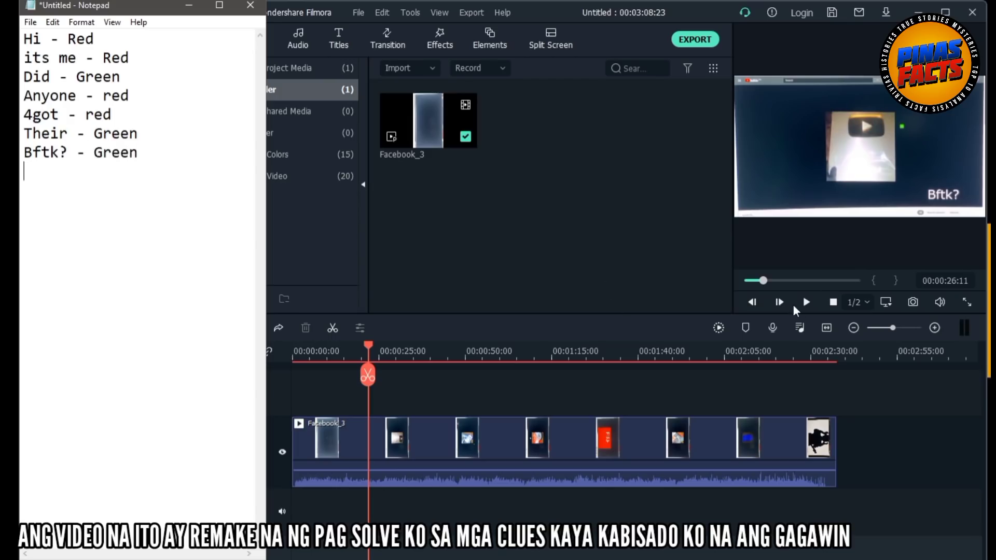
Advance the clip to the "0" clue and add the line "0 - Green" to the notes.
left_click(805, 305)
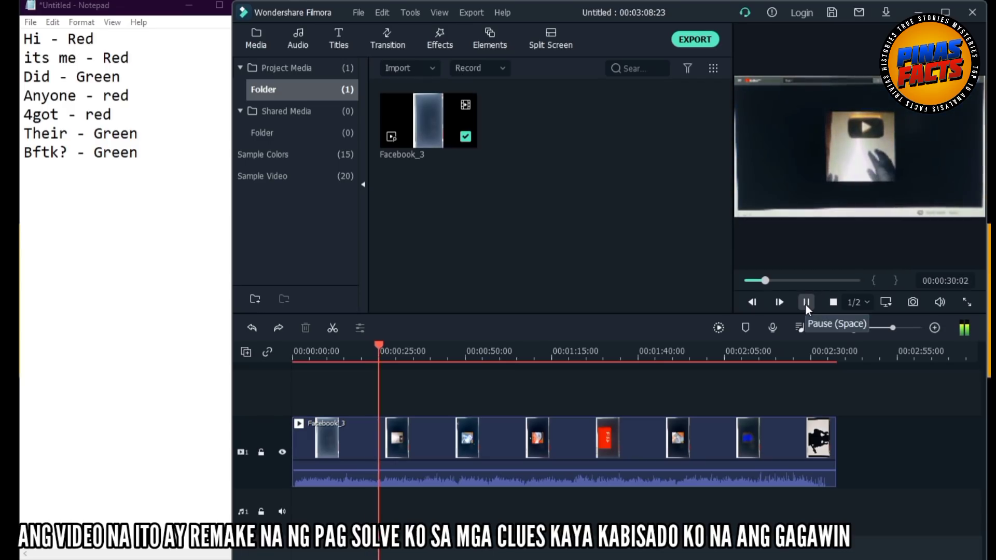
left_click(805, 304)
left_click(154, 154)
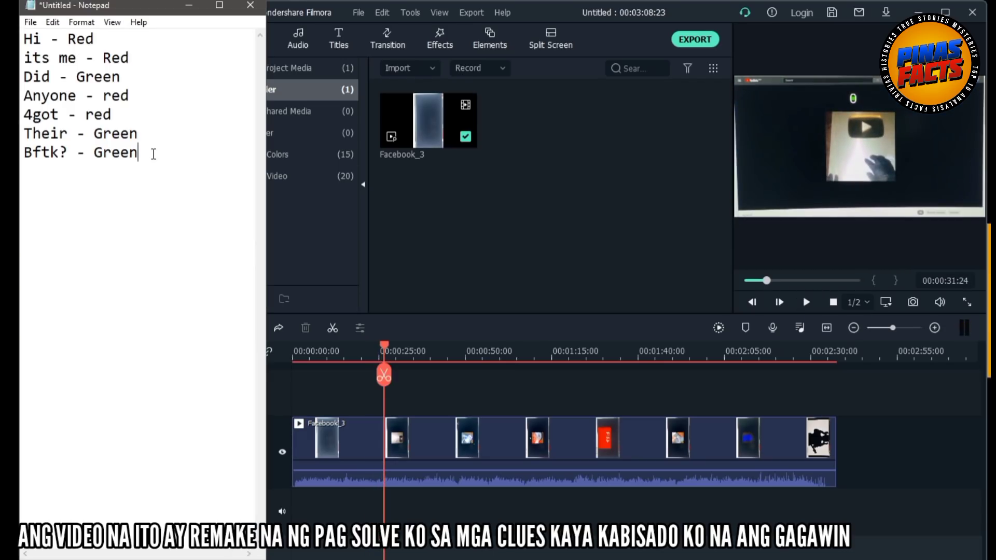
type("0 - Green")
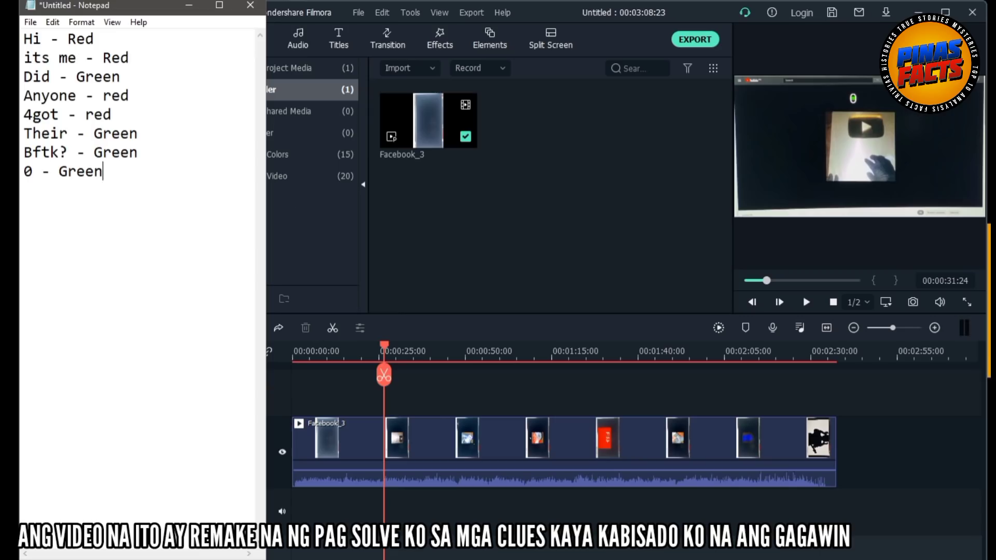
Advance the clip to the "is" clue and add the line "is - Red" to the notes.
left_click(806, 303)
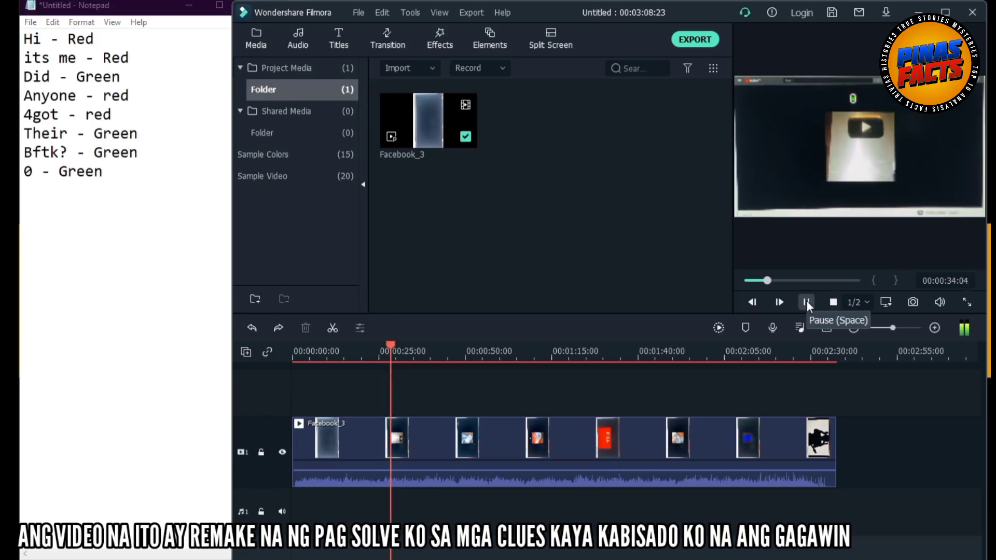
left_click(807, 301)
left_click(112, 174)
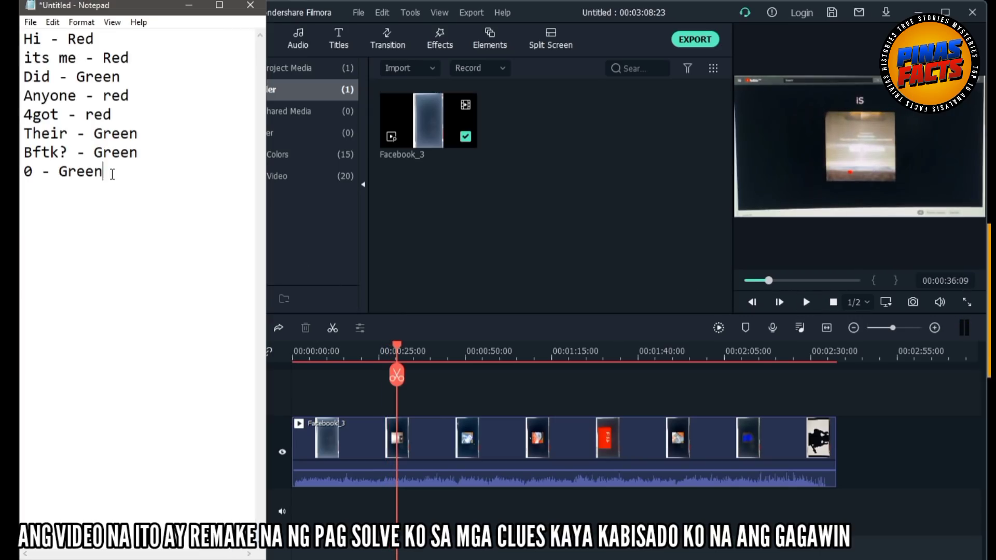
type("is - Redf")
key("BackSpace")
key("Return")
Advance the clip to the "YOuR" clue and add the line "Your - Green" to the notes.
left_click(806, 302)
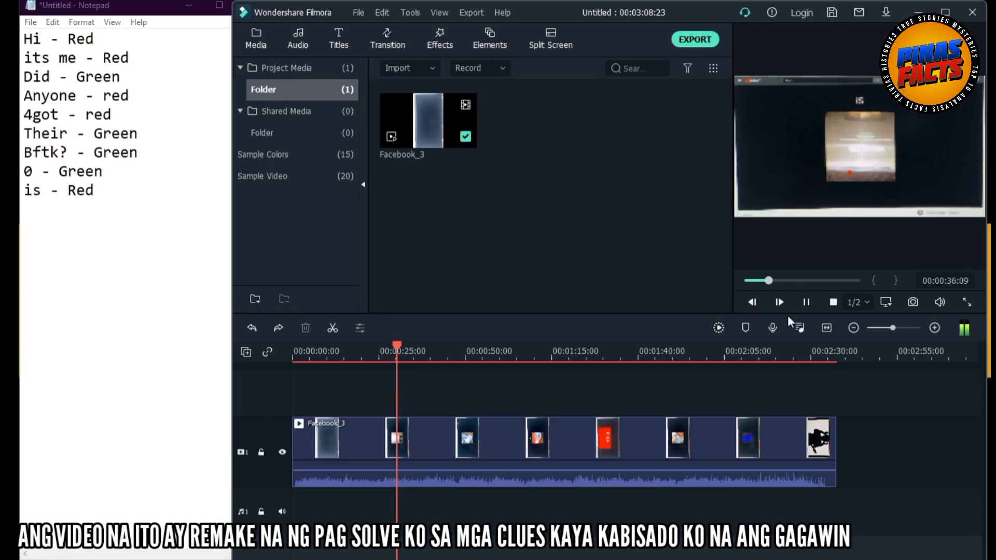
left_click(806, 302)
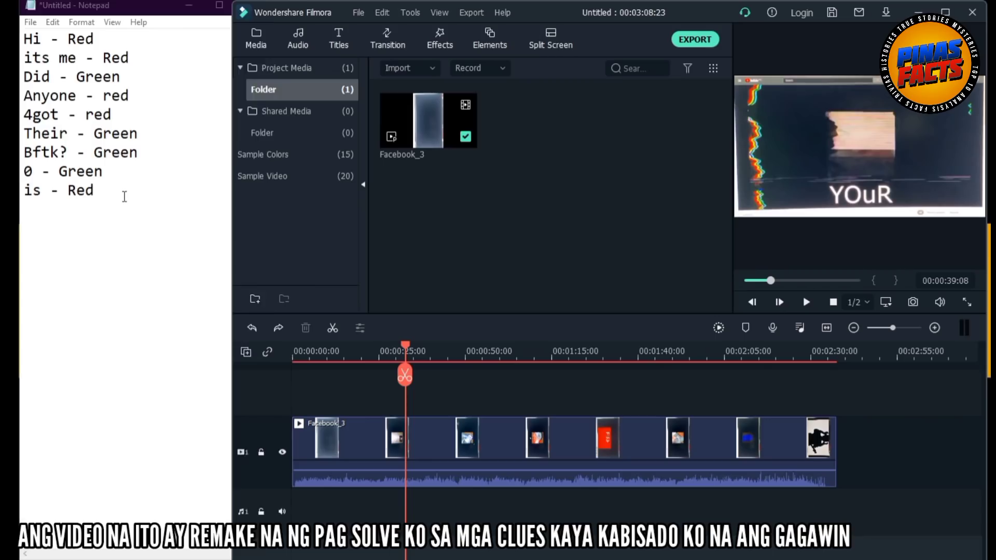
left_click(124, 202)
type("Your")
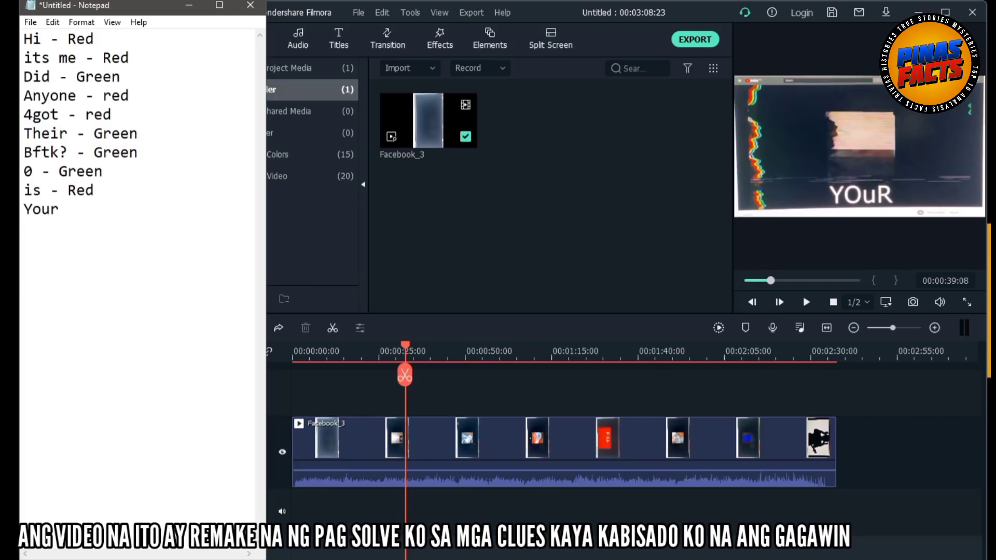
type(" - Green")
Advance the clip to the "ScoRe" clue and add the line "Score - Red" to the notes.
left_click(806, 302)
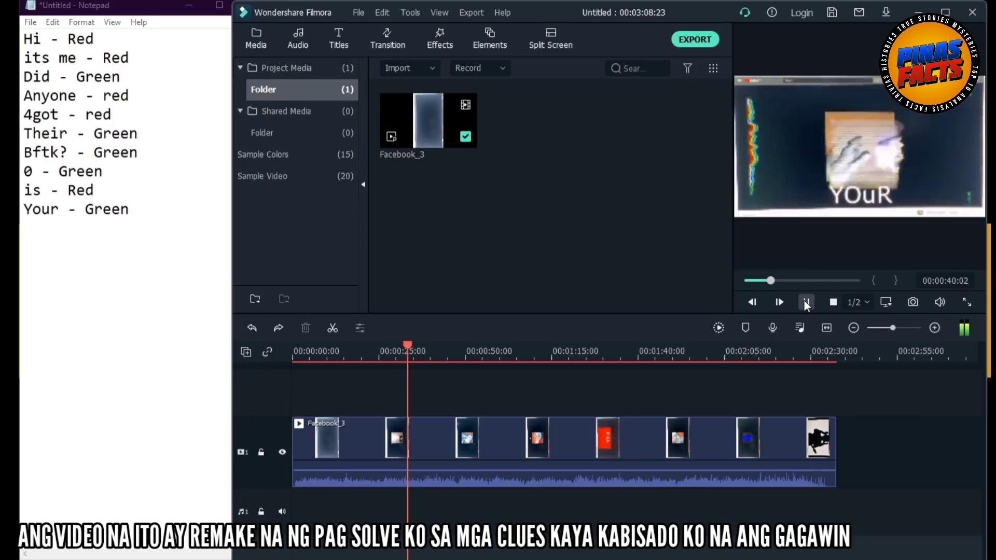
left_click(805, 301)
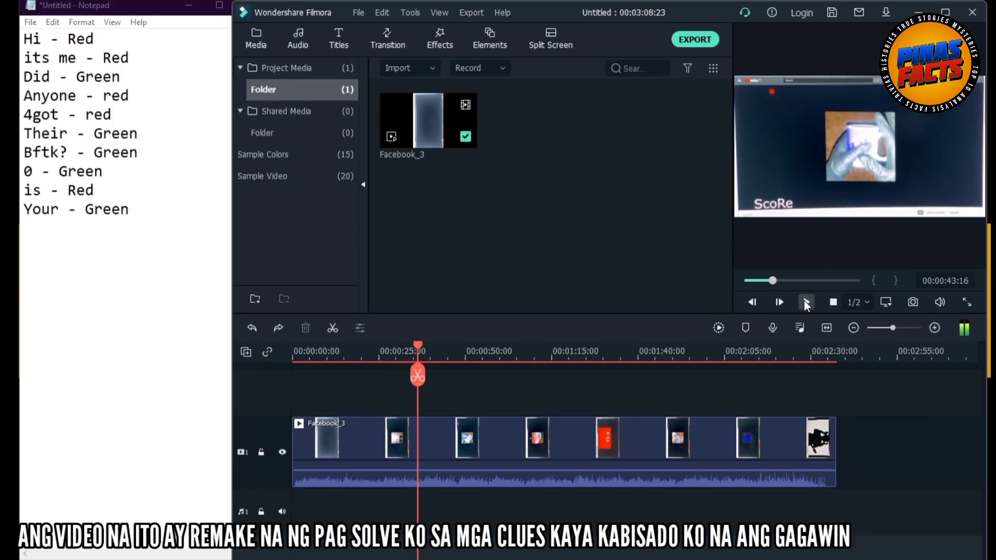
left_click(138, 213)
key("Return")
type("Sc")
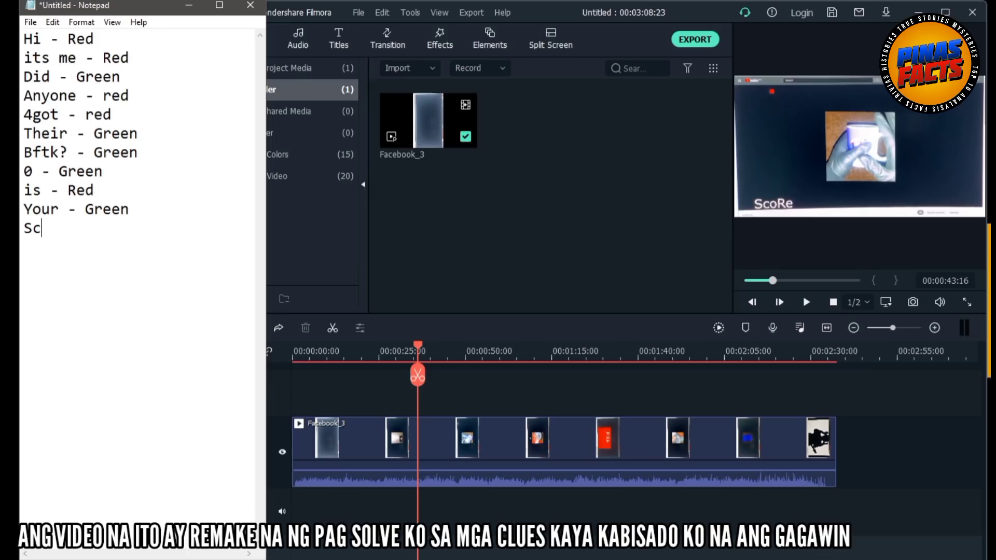
type("ore - Red")
key("Return")
Advance the clip to the "1st" clue and add the line "1st - Green" to the notes.
left_click(808, 302)
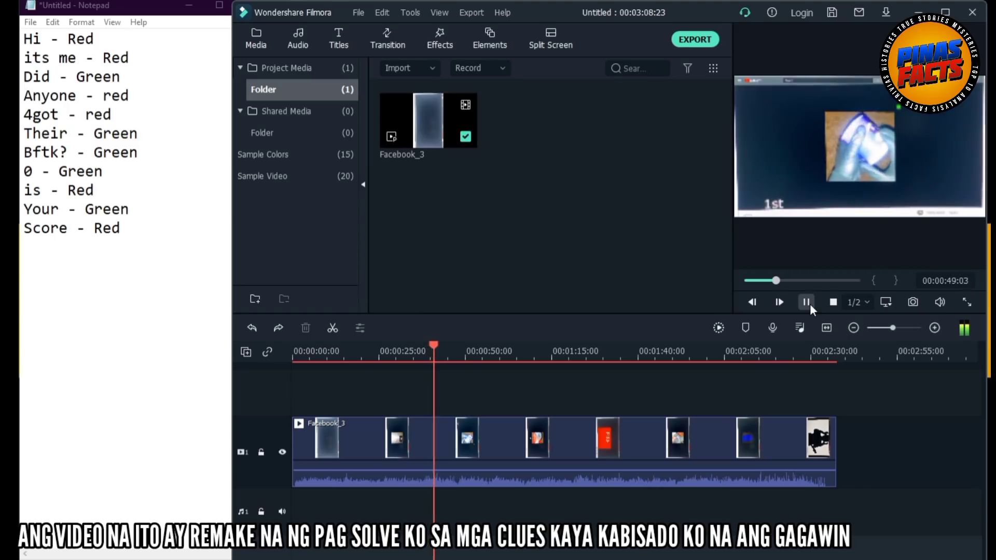
left_click(807, 304)
left_click(126, 228)
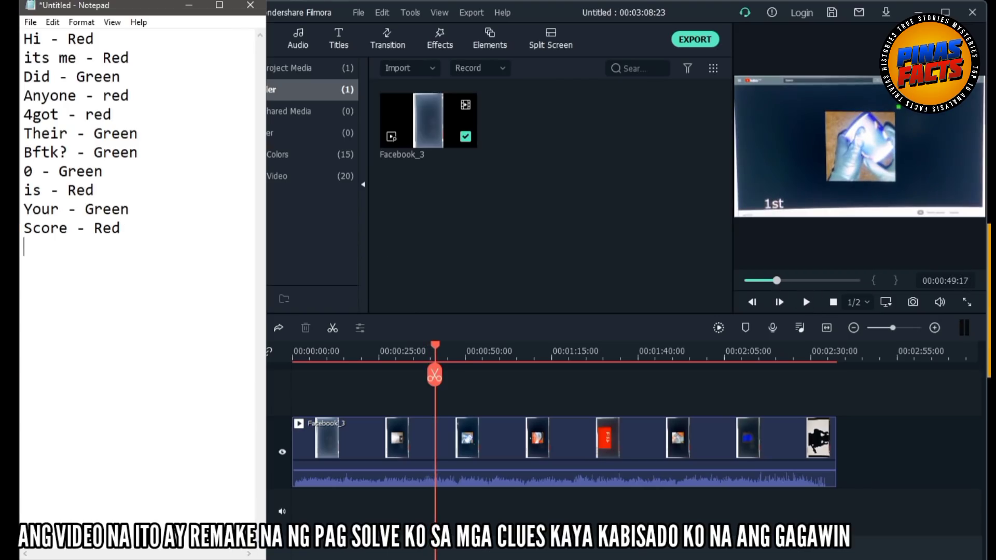
type("1st - Grade")
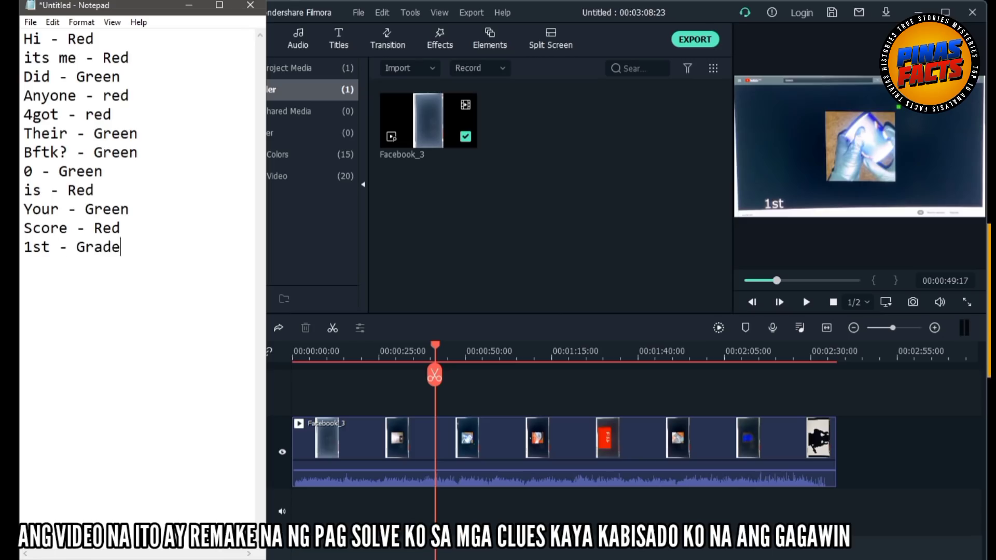
key("BackSpace")
key("BackSpace")
key("BackSpace")
key("BackSpace")
type("Gree")
Replay the section after the "1st" clue and split the clip at 00:00:49:05 and 00:00:52:00 to isolate it.
left_click(808, 303)
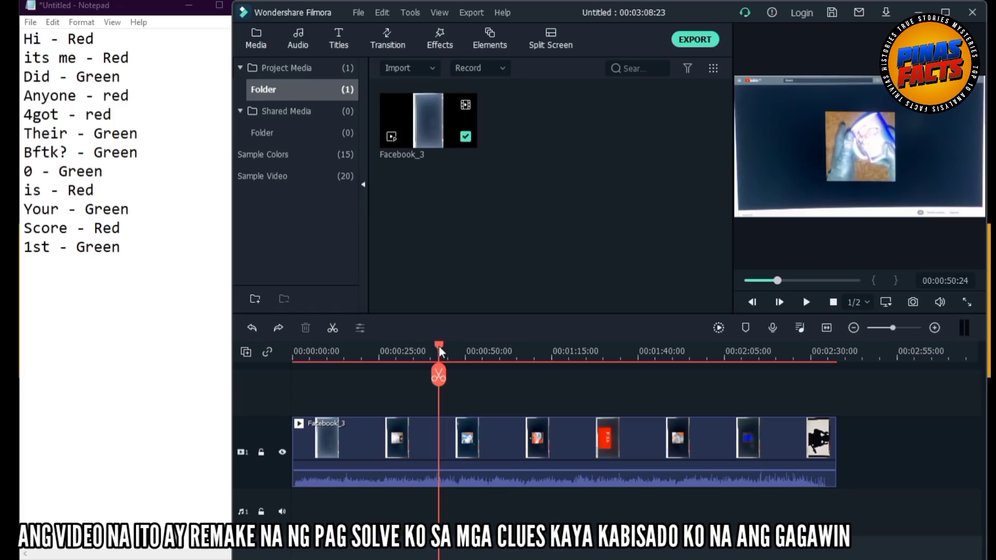
left_click(807, 303)
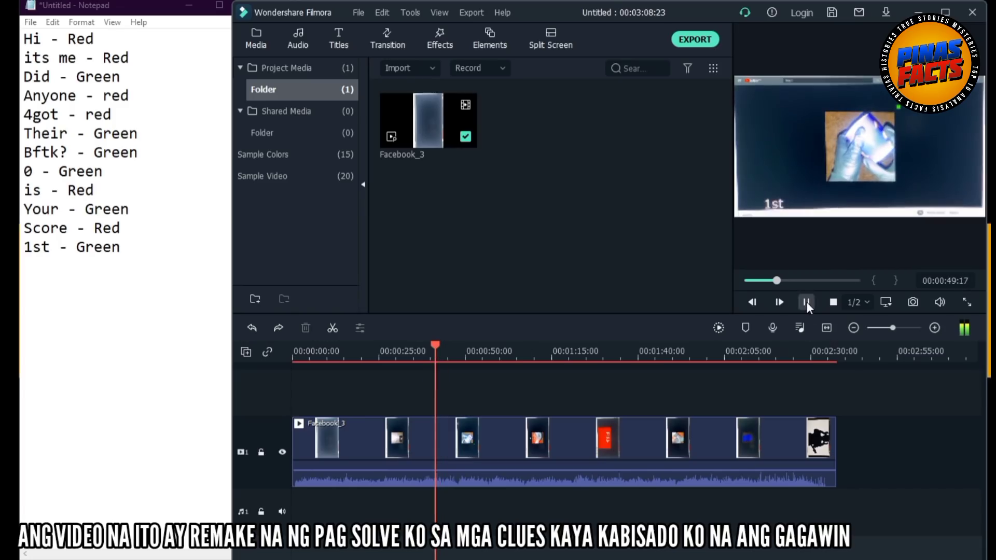
left_click(807, 303)
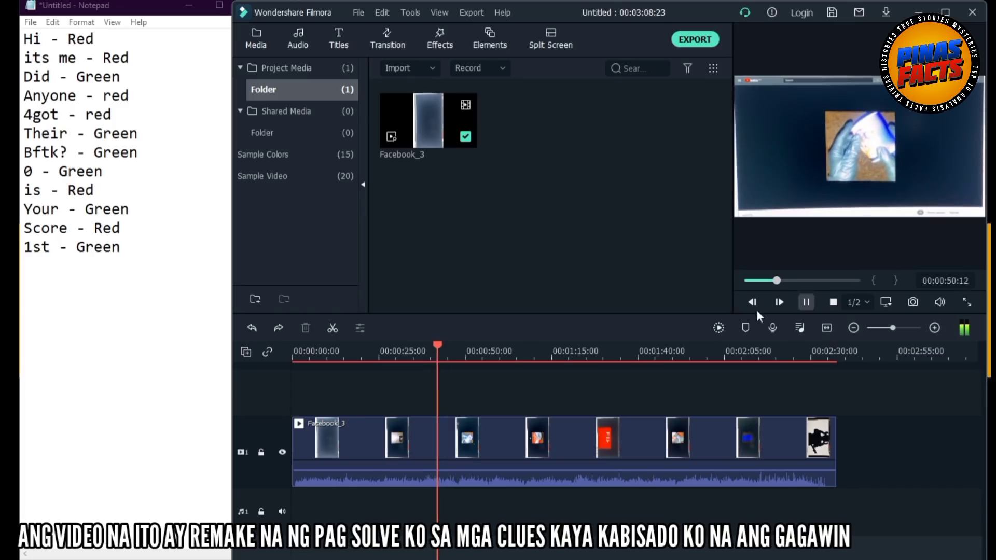
left_click(434, 347)
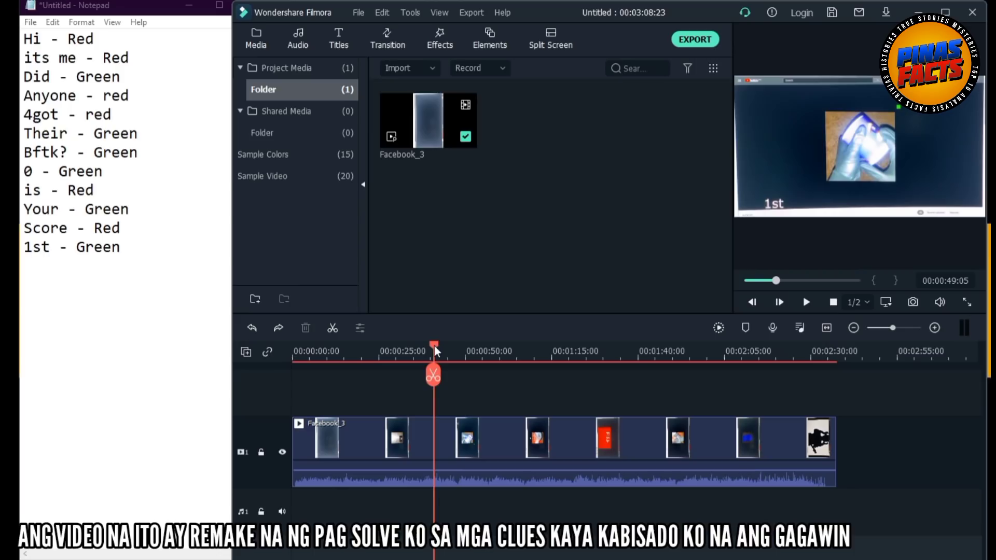
left_click(434, 378)
left_click_drag(436, 343, 442, 349)
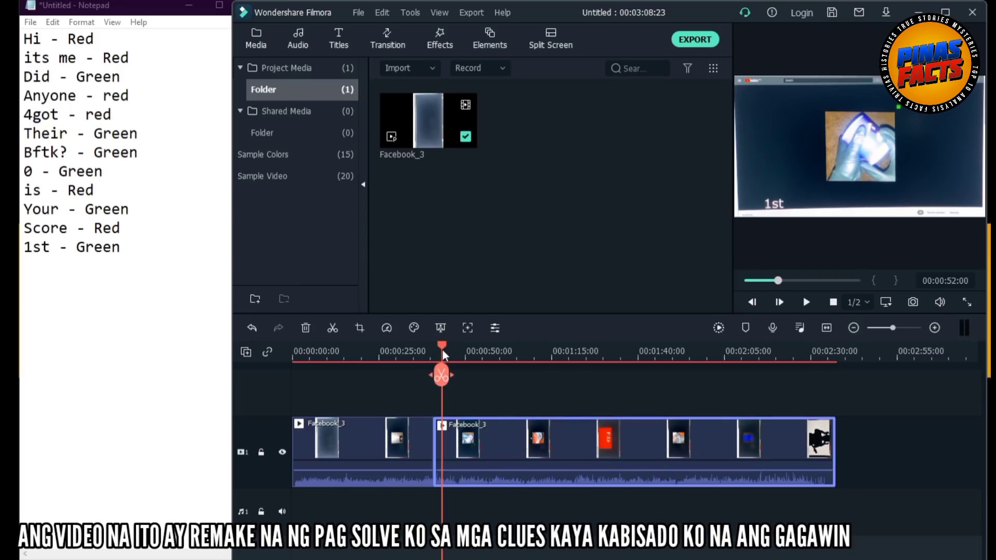
left_click(441, 376)
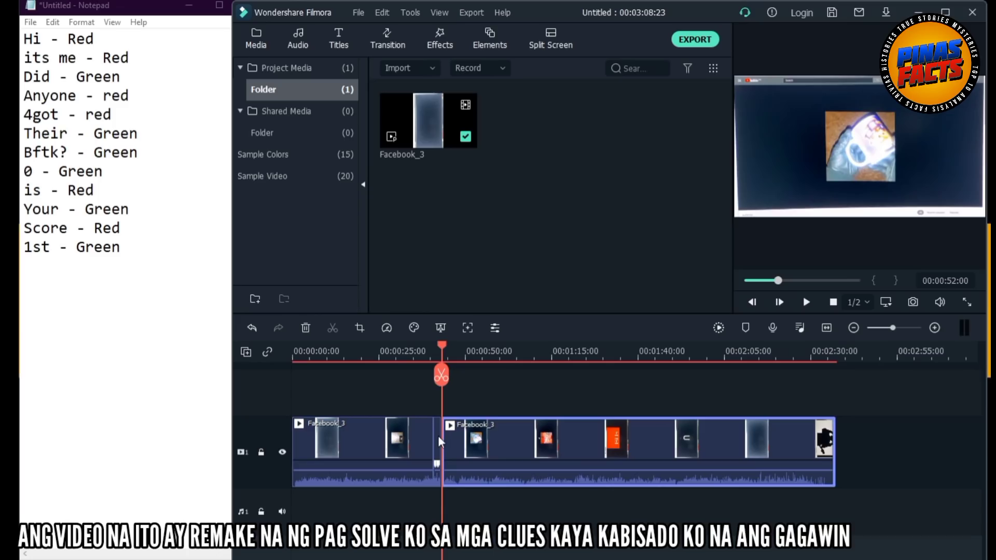
Move the short isolated segment to the empty track beyond the clip's end and reverse its playback with Ripple Edit enabled.
left_click_drag(438, 442, 876, 454)
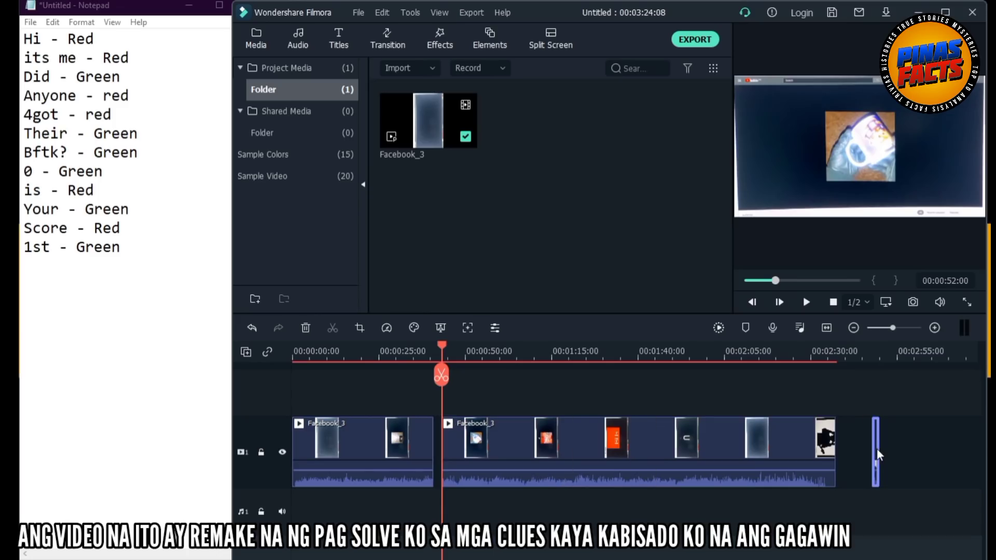
right_click(875, 450)
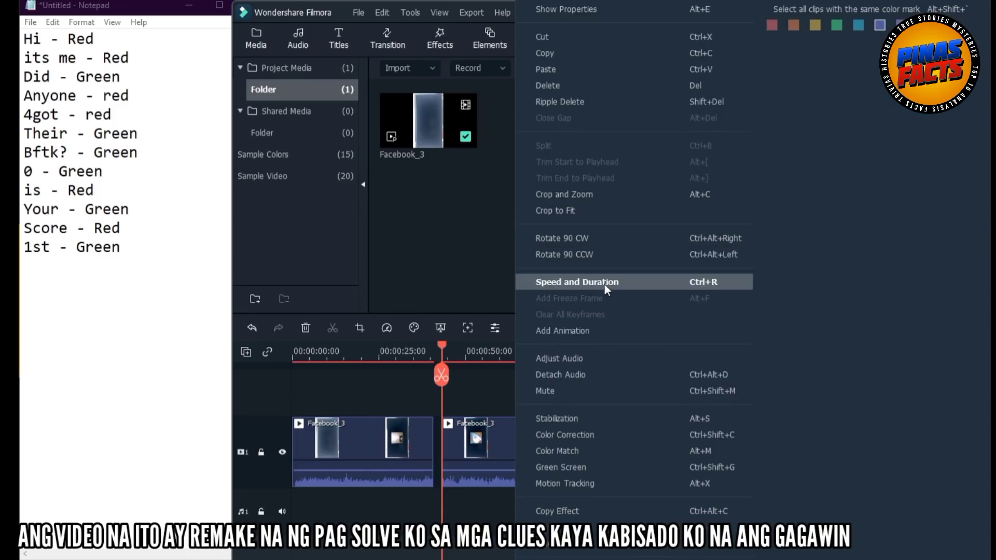
left_click(708, 282)
left_click(558, 275)
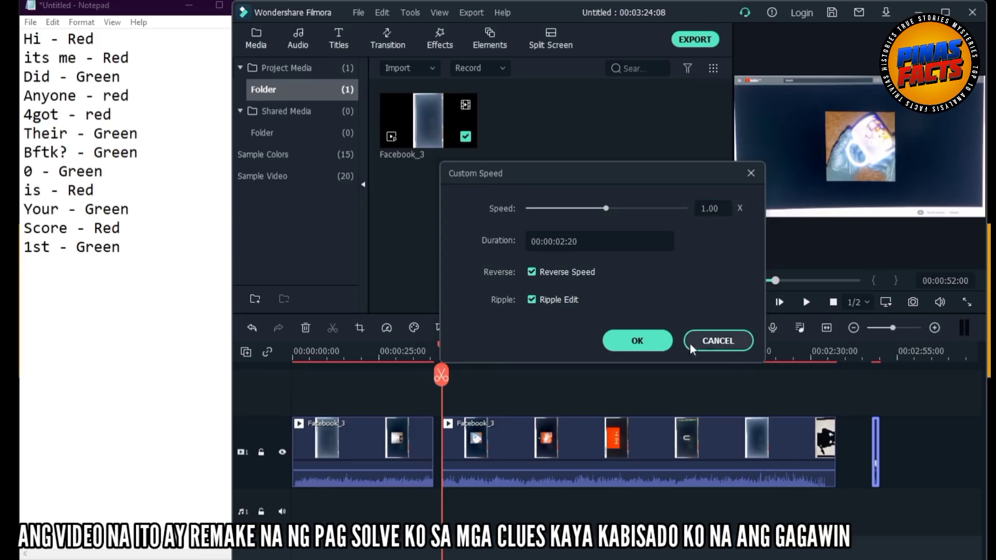
left_click(637, 341)
Play the reversed segment twice and add the line "Grade-voice" to the notes.
left_click(863, 357)
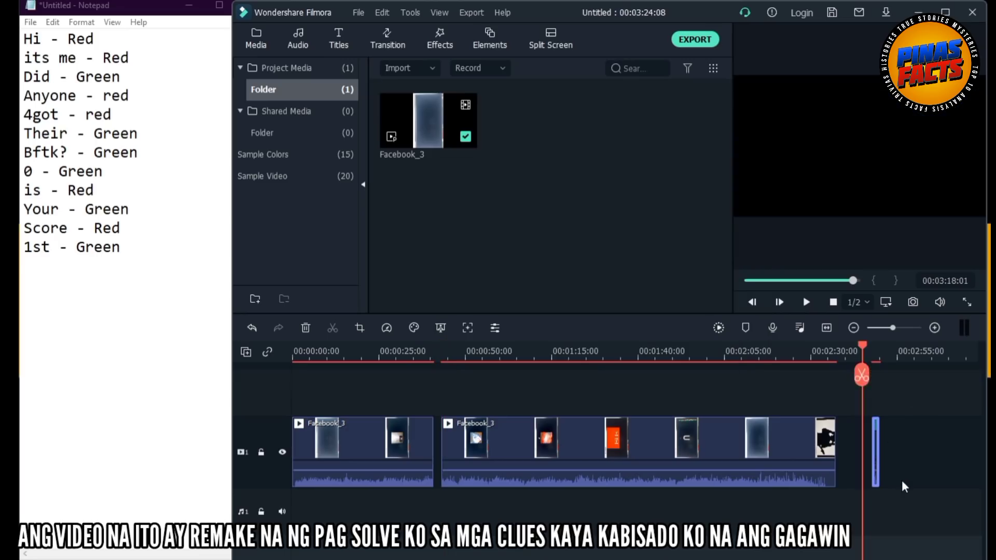
key("space")
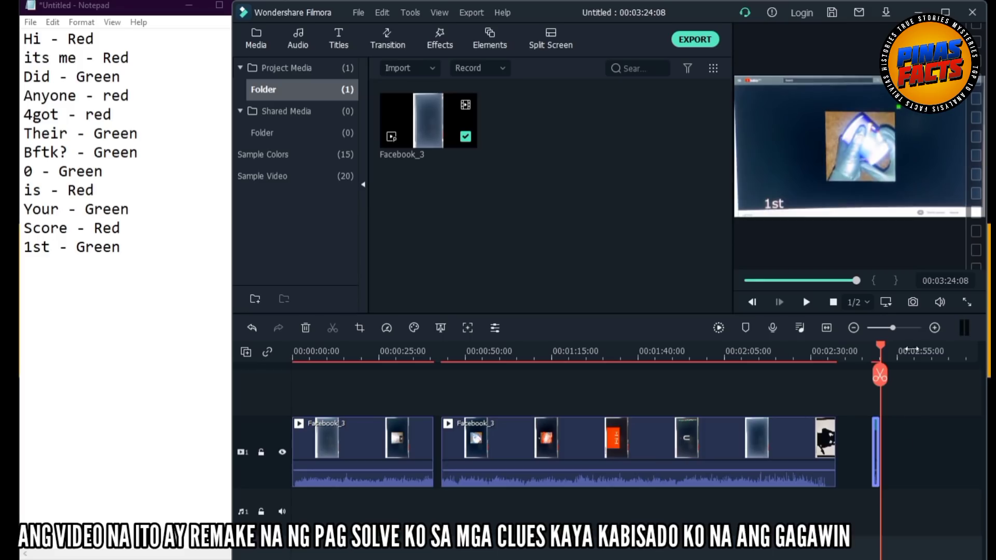
left_click_drag(893, 384, 884, 391)
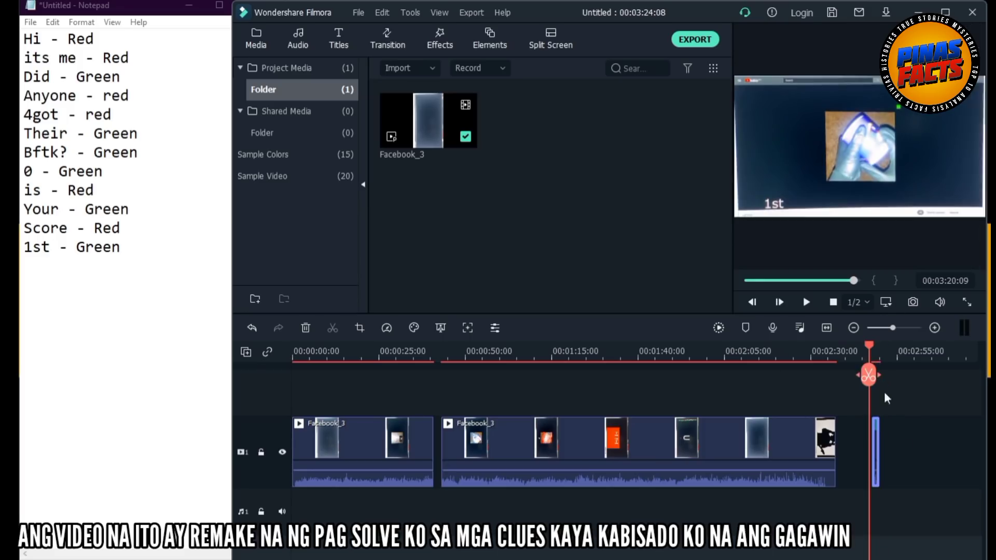
key("space")
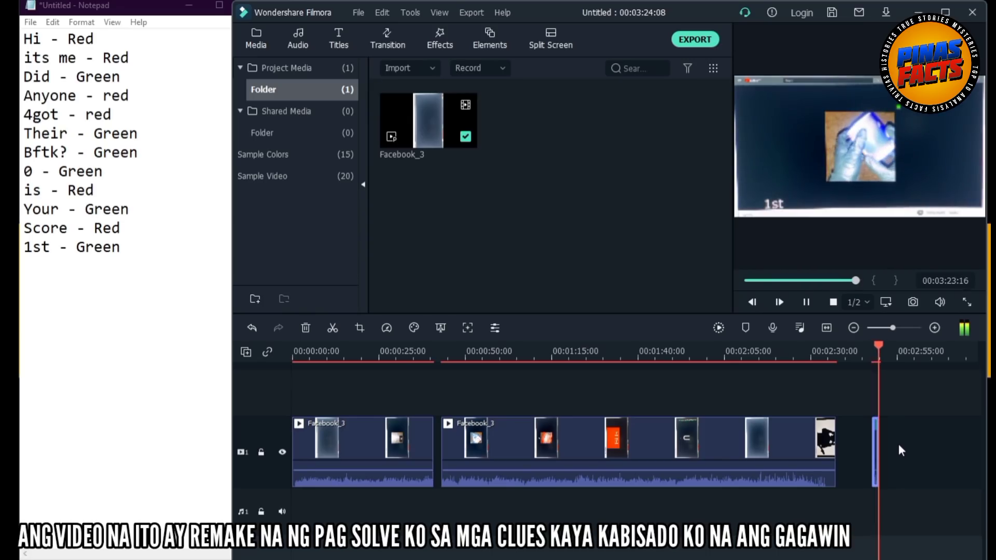
left_click(133, 246)
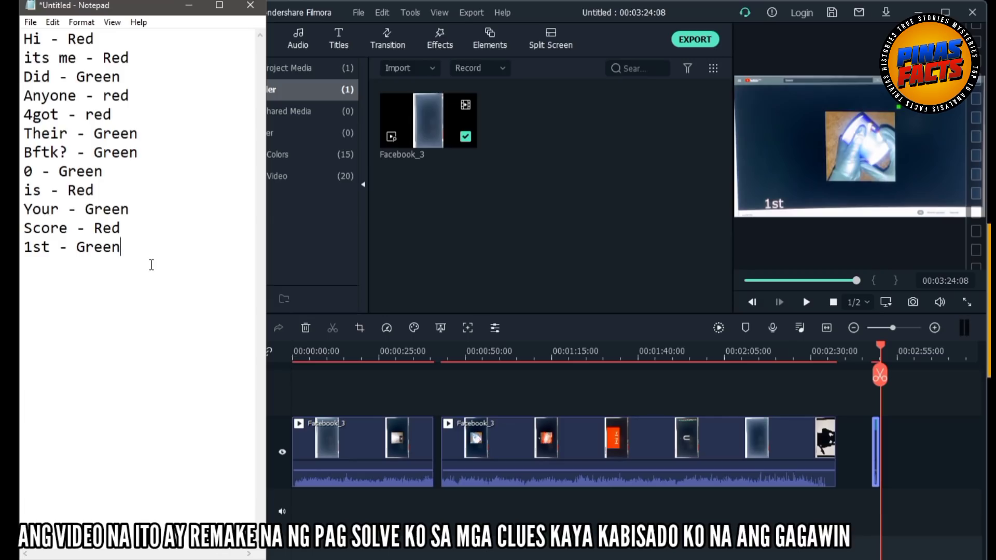
type("Grade-voice")
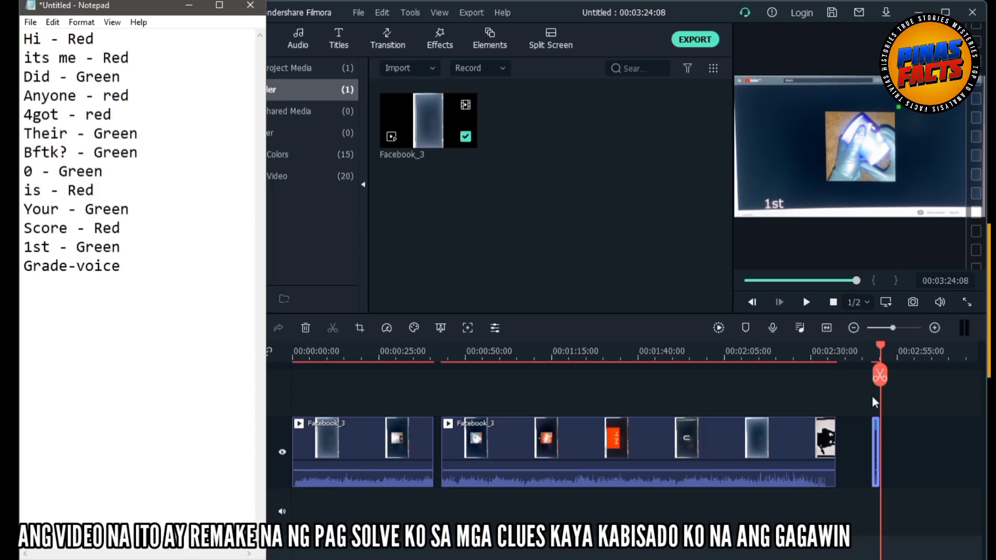
Play the main clip from 00:00:52:00 to the "Qlwwtyr" clue and change the last note line to "Grade- reversed voice".
key("space")
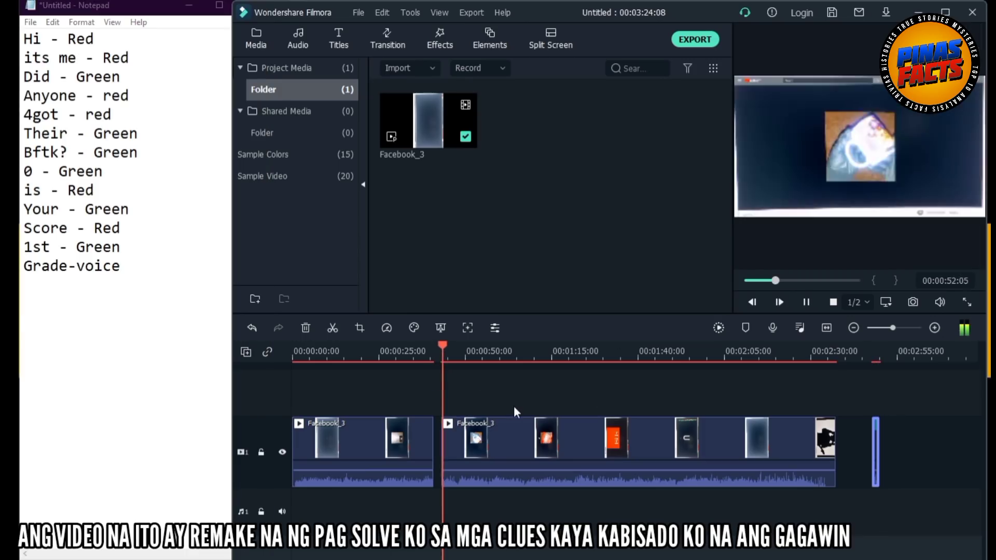
key("space")
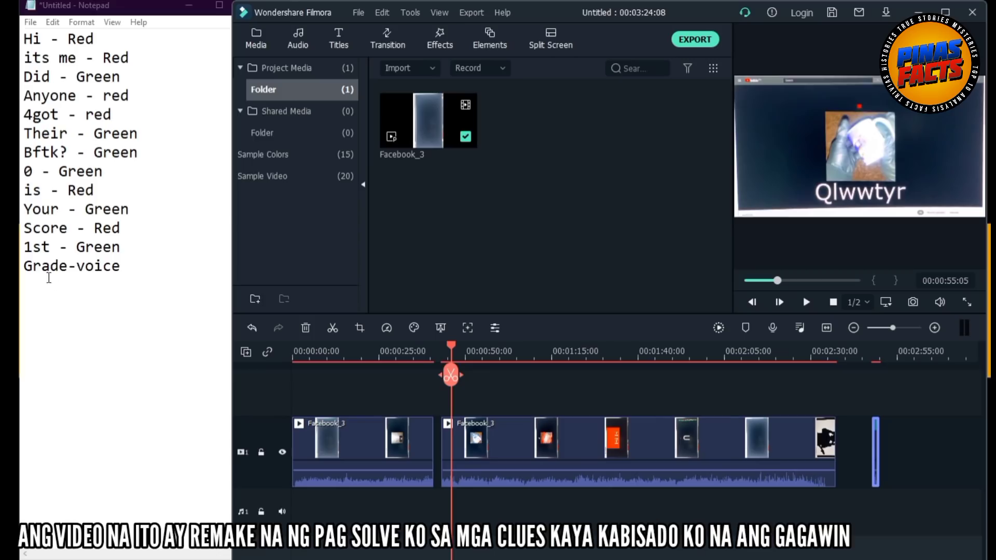
left_click(77, 265)
type("reversed")
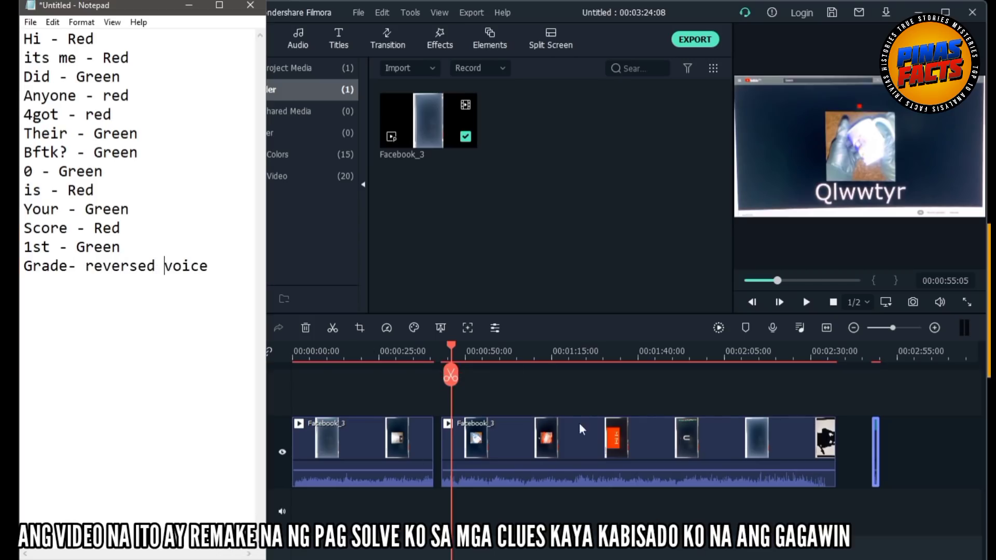
Replay the clip around the "Qlwwtyr" clue, pause on it and add the line "Qlwwtyr - Red" to the notes.
left_click(806, 302)
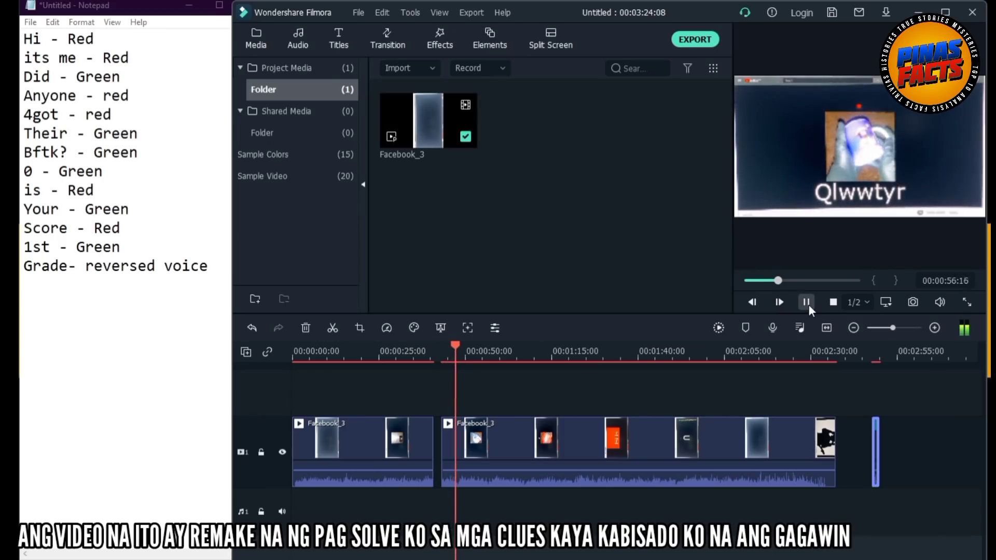
left_click_drag(773, 281, 767, 281)
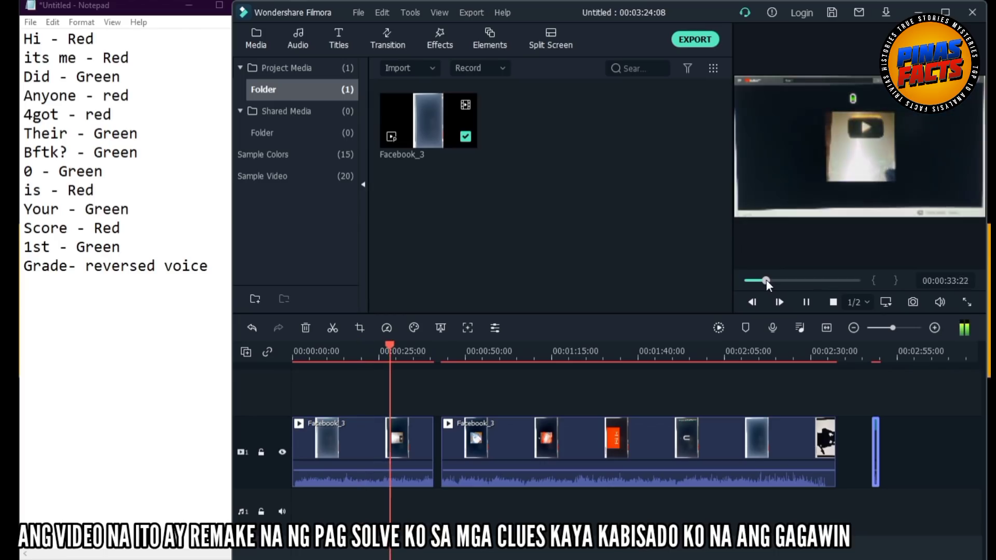
left_click(458, 352)
left_click_drag(458, 351, 445, 351)
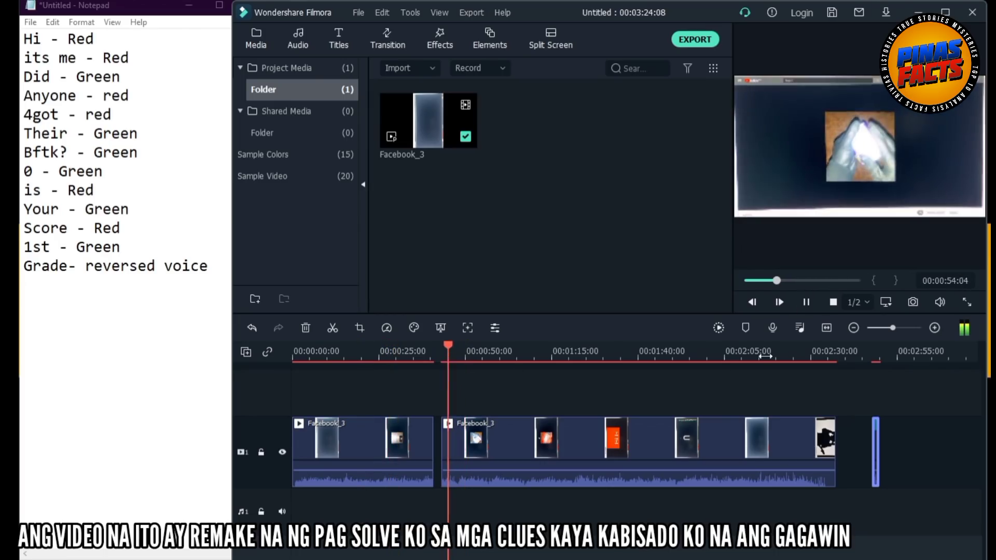
left_click(806, 302)
left_click(206, 270)
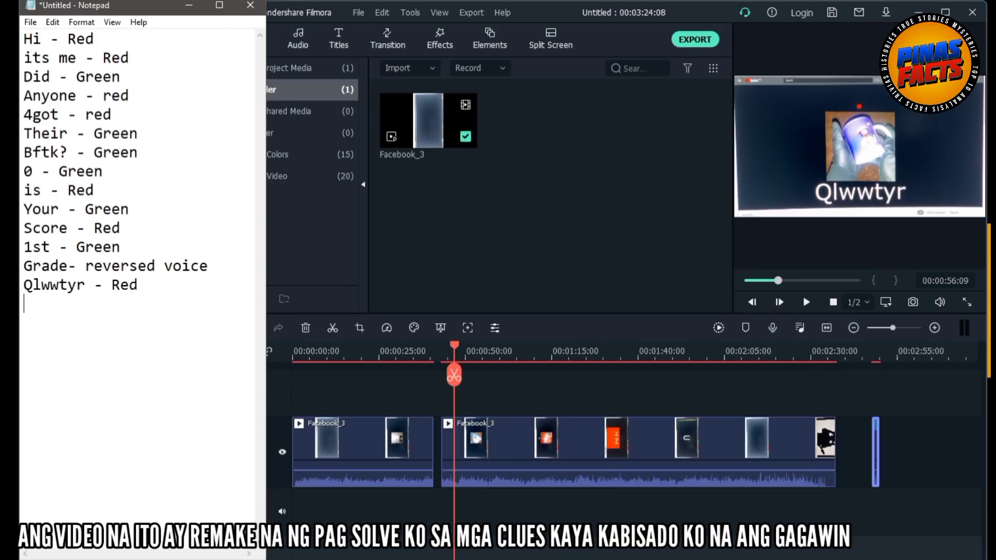
Advance the clip to the "D0wn" clue and add the line "Down - Red" to the notes.
left_click(806, 304)
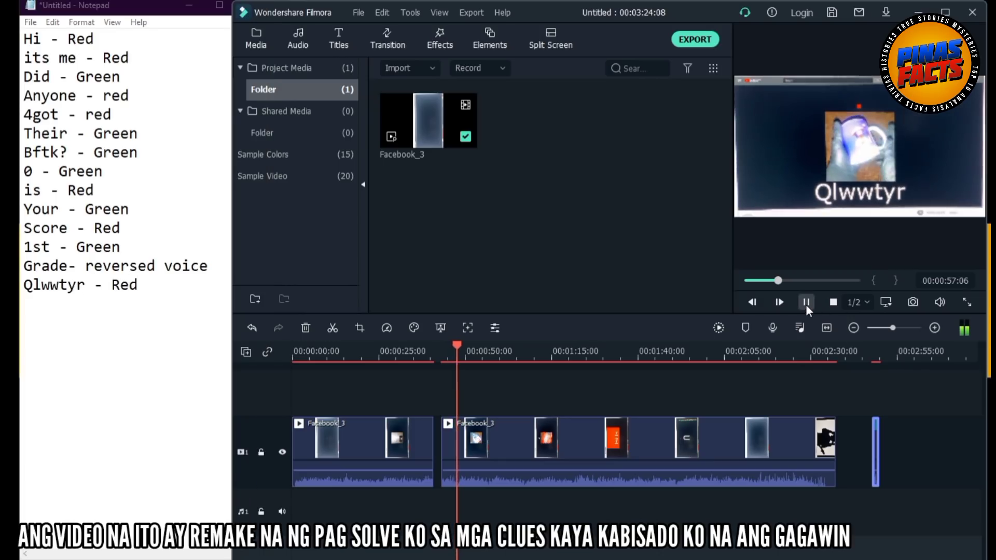
left_click(807, 303)
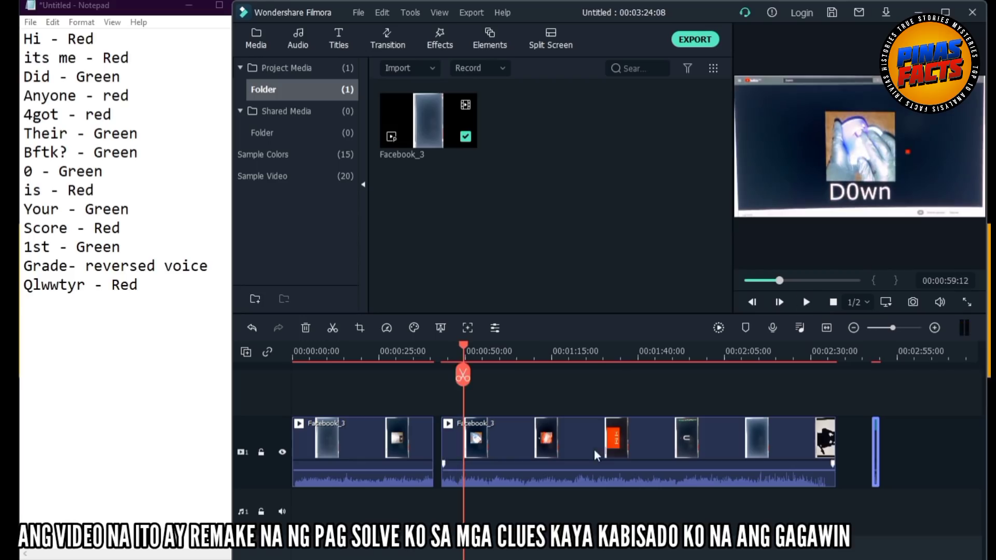
left_click(168, 309)
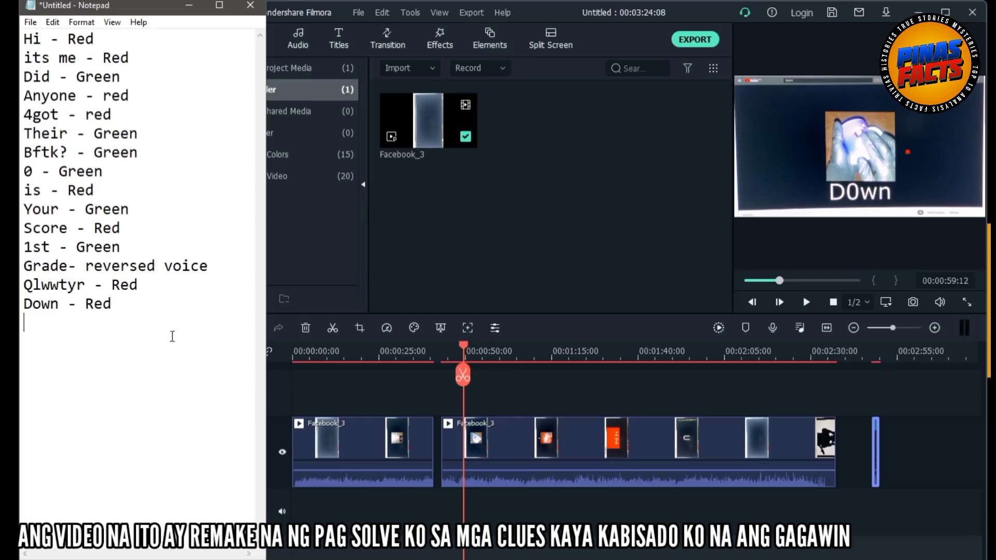
Advance the clip to the "I" clue and add the line "I - Red" to the notes.
left_click(808, 306)
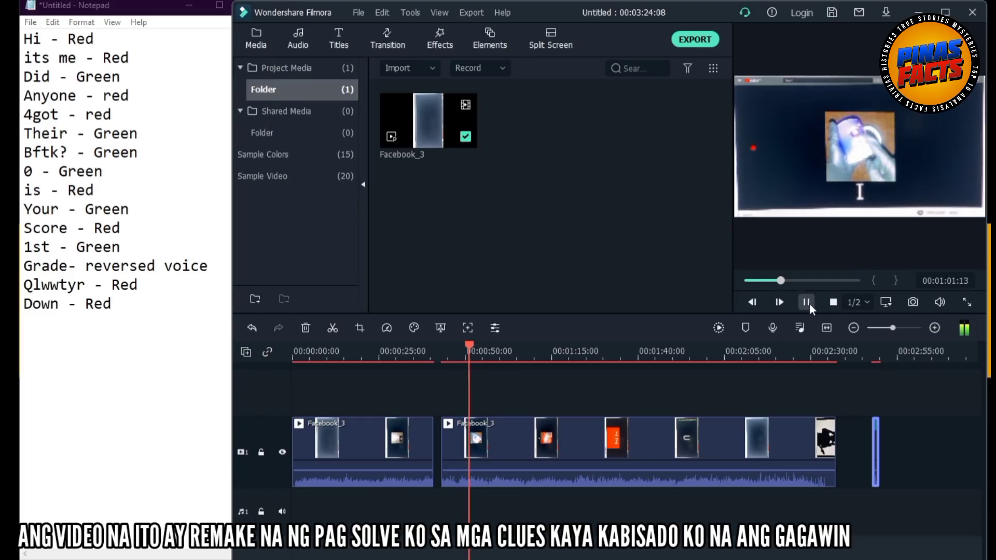
left_click(807, 304)
left_click(171, 327)
key("Return")
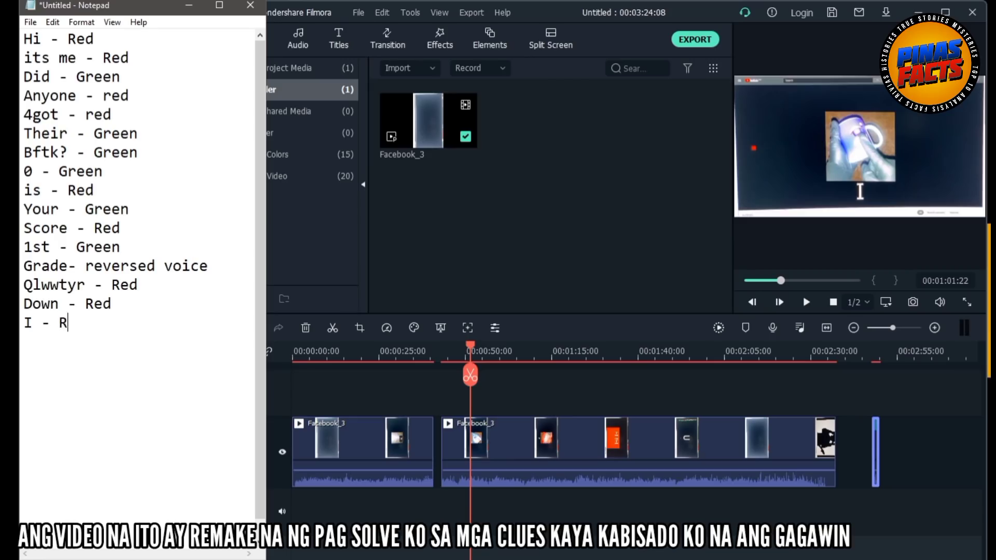
Advance the clip to the "hlYe" clue and add the line "hlye - Red" to the notes.
left_click(808, 303)
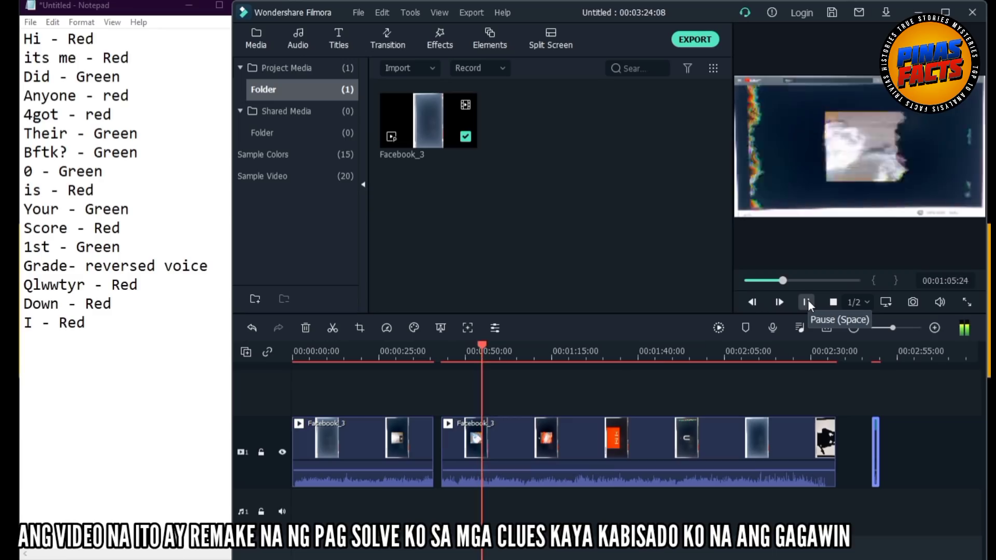
left_click(808, 303)
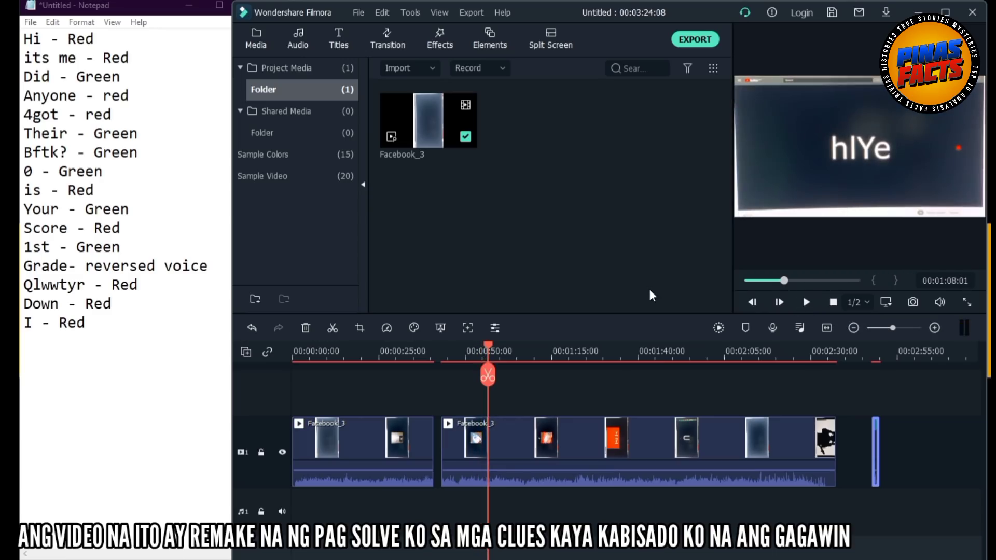
left_click(101, 326)
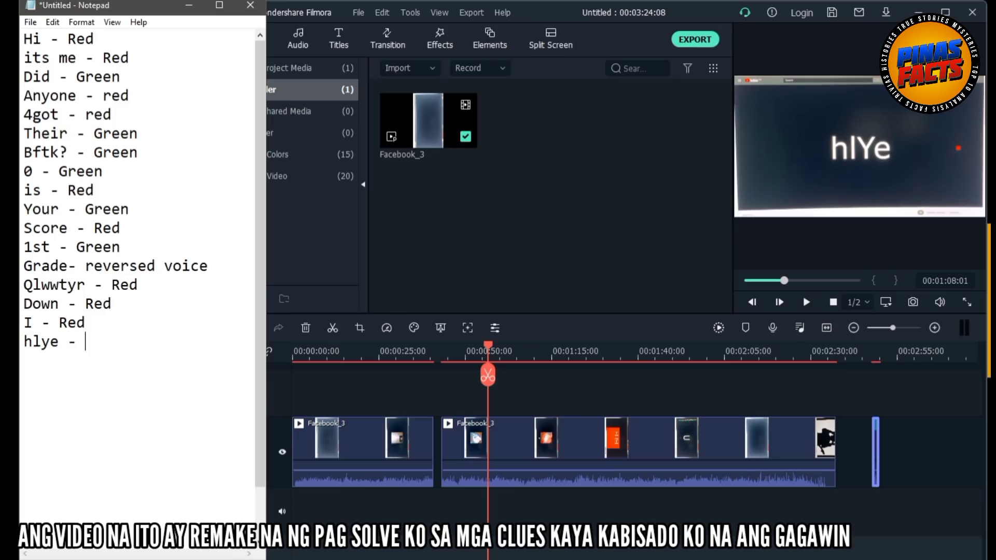
Advance the clip to the "a+" clue and add the line "a+ - Green" to the notes.
left_click(807, 303)
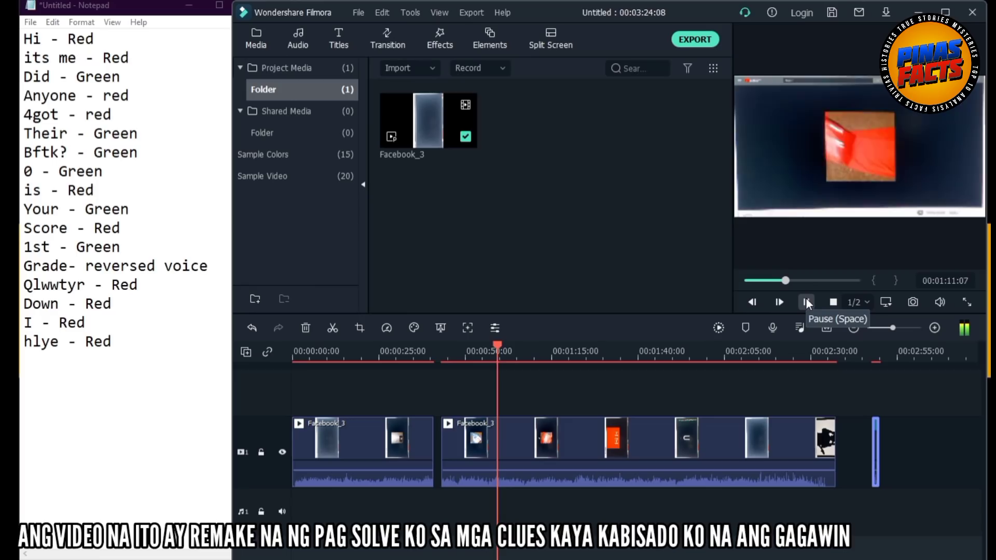
left_click(806, 303)
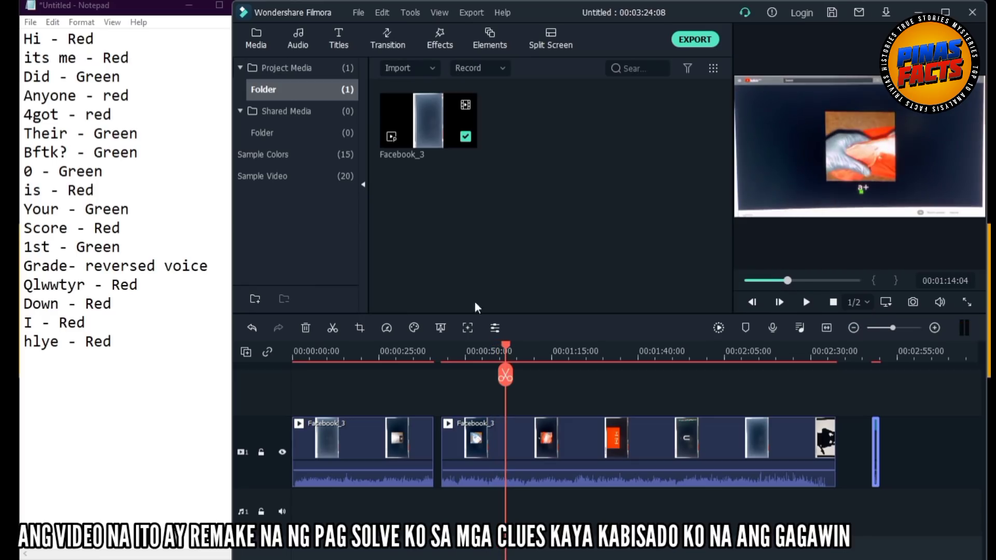
left_click(176, 340)
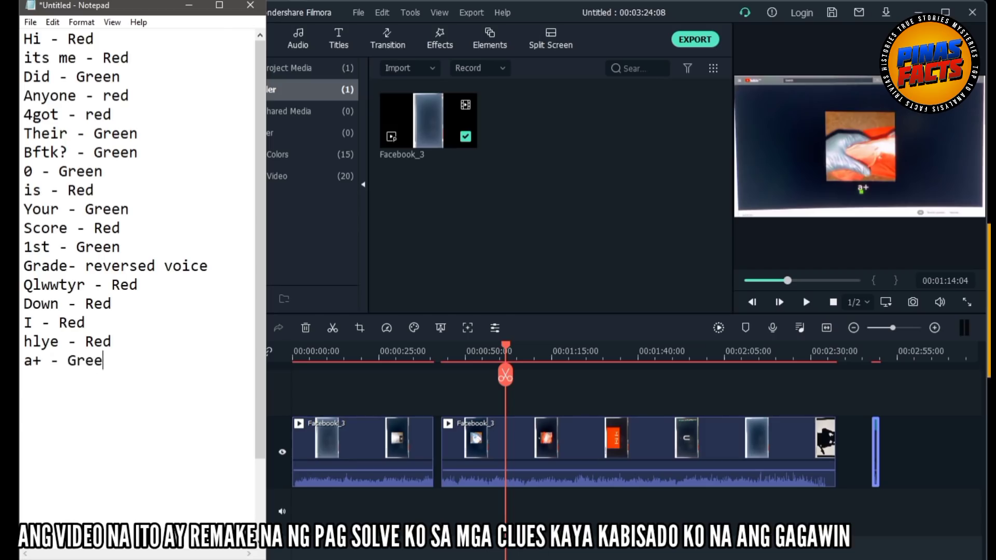
Advance the clip to the "ZC" clue and add the line "ZC - Red" to the notes.
left_click(806, 303)
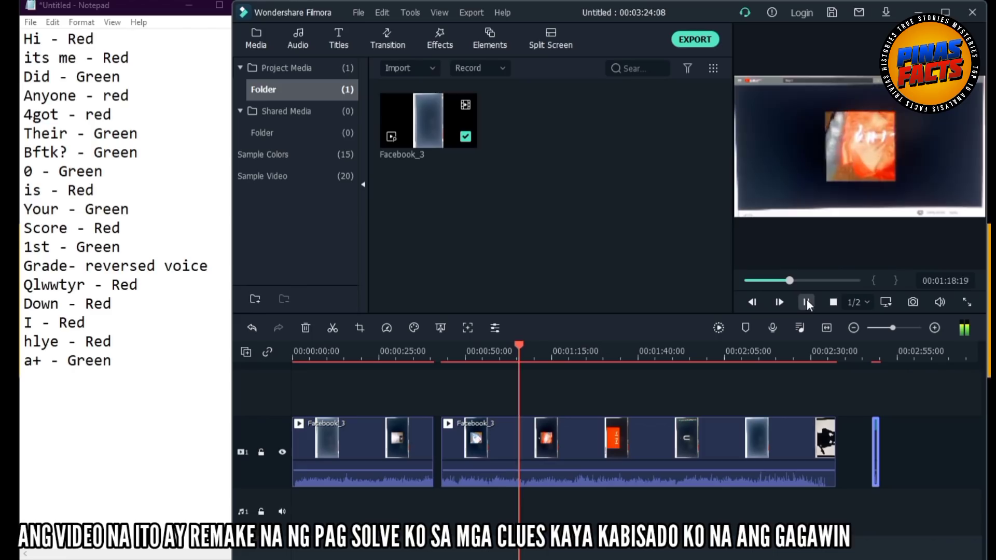
left_click(806, 303)
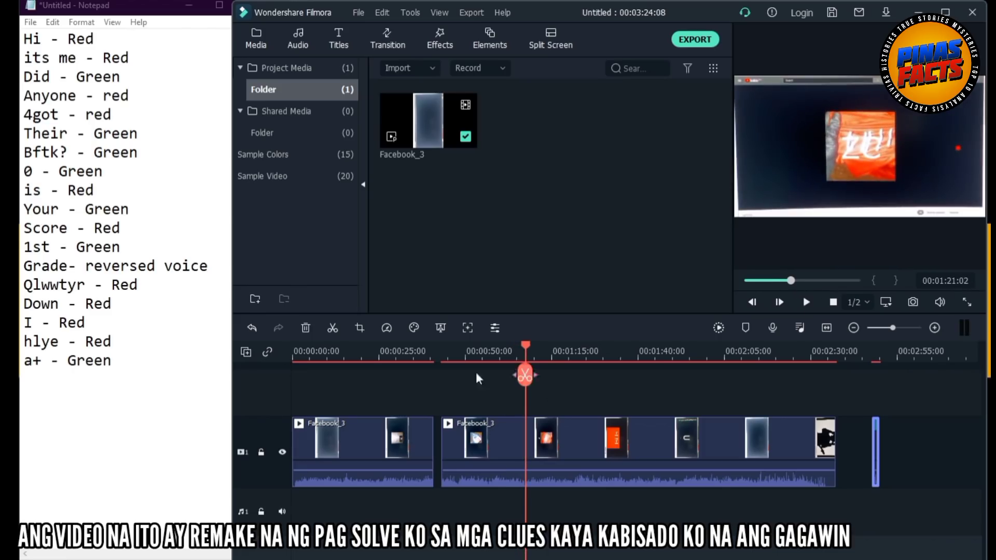
left_click(182, 353)
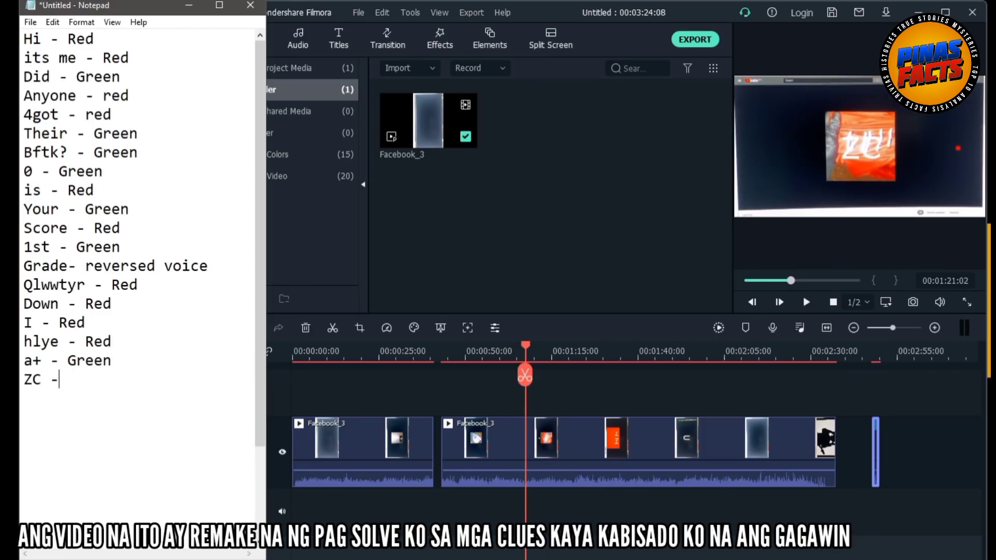
Advance the clip through the "GREEN!" and "FIRE!" screens and add the lines "Green" and "Fire" below a blank line in the notes.
left_click(807, 303)
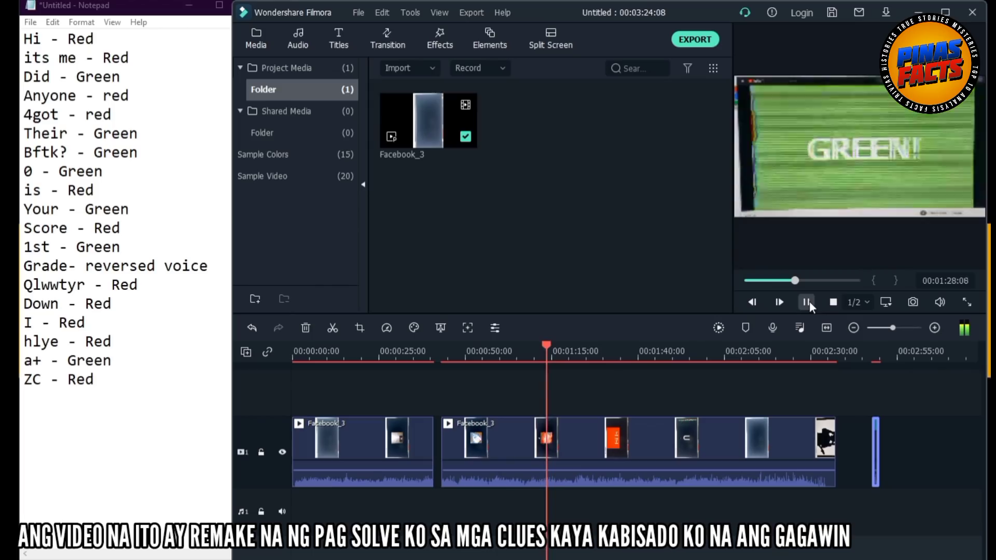
left_click(138, 376)
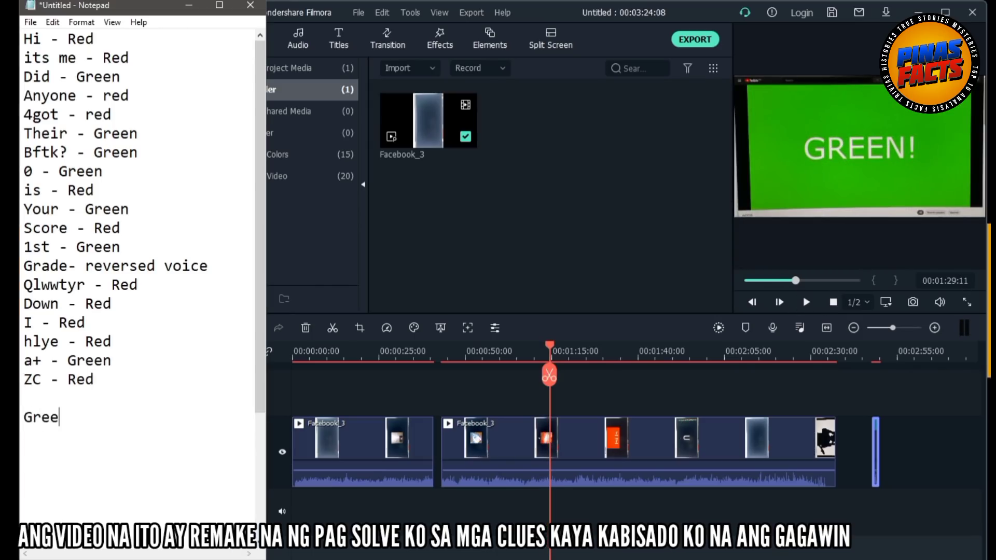
left_click(807, 302)
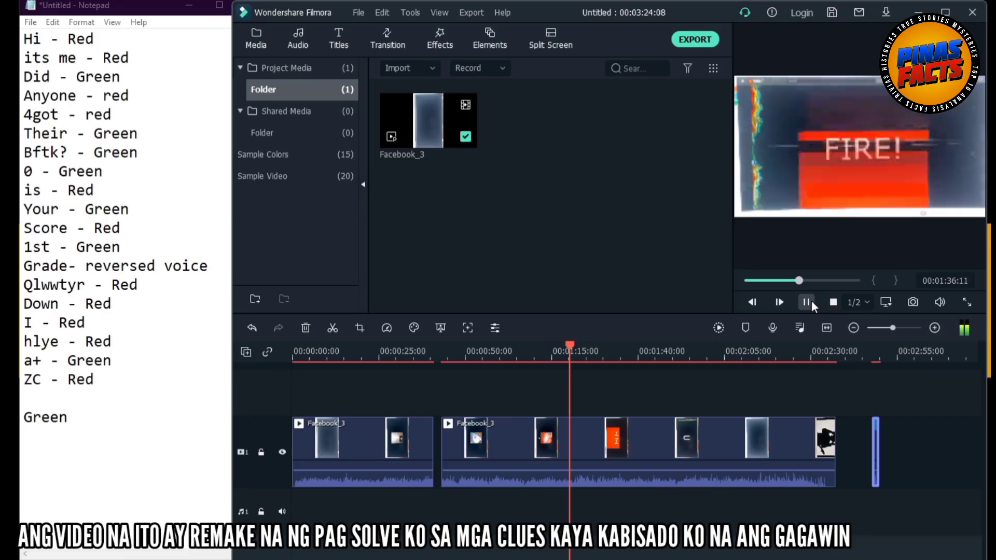
left_click(806, 302)
left_click(88, 423)
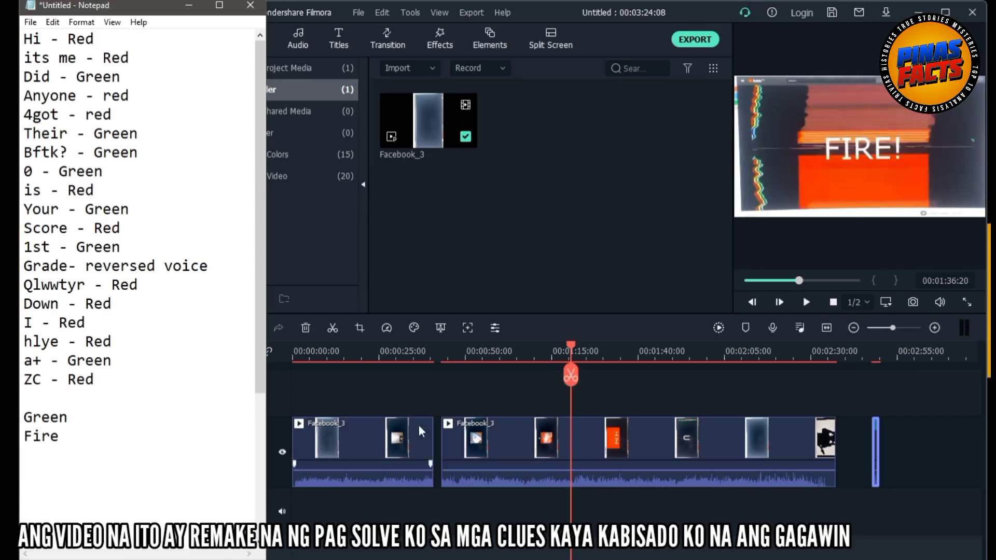
Advance to the "C" 3rd clue, replay its audio, and add the lines ""C" 3rd - Green" and "Behave - voice" to the notes.
left_click(806, 303)
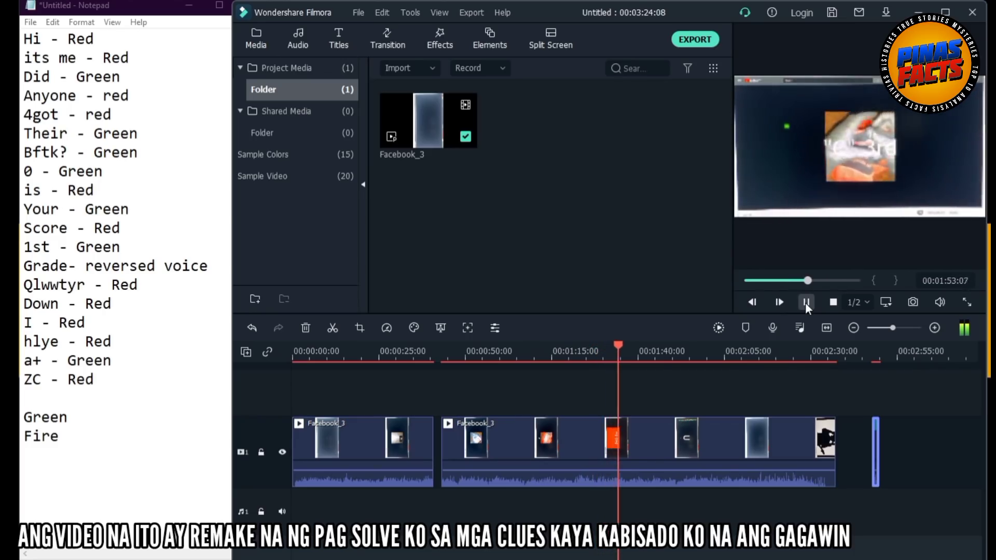
left_click(806, 303)
left_click(86, 439)
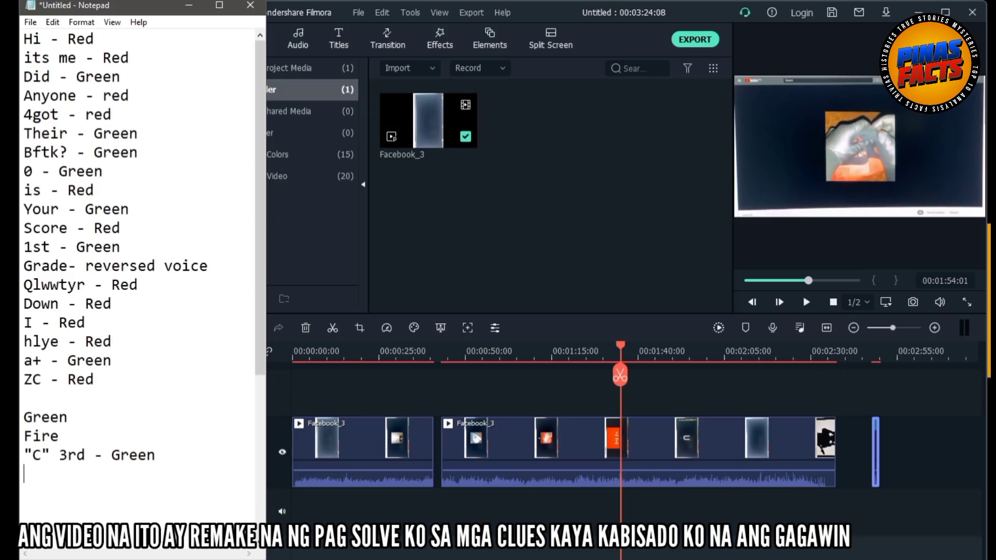
left_click(616, 349)
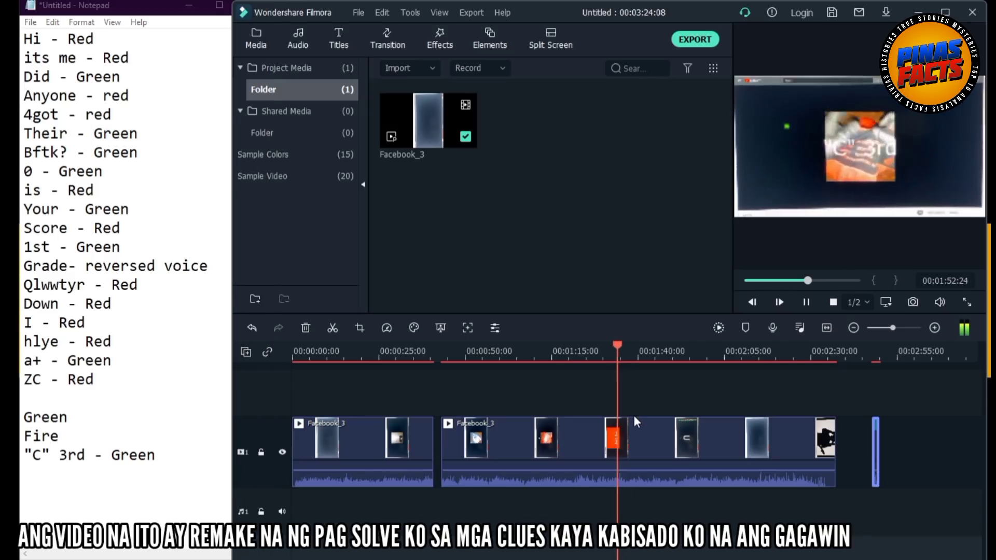
left_click(175, 465)
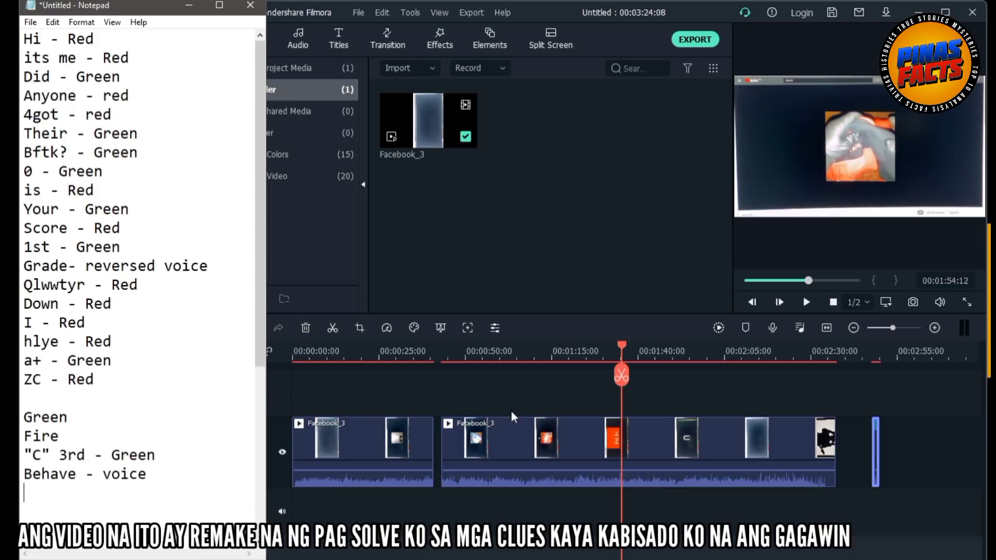
Advance the clip to the "and" clue and add the line "and - Red" to the notes.
left_click(806, 302)
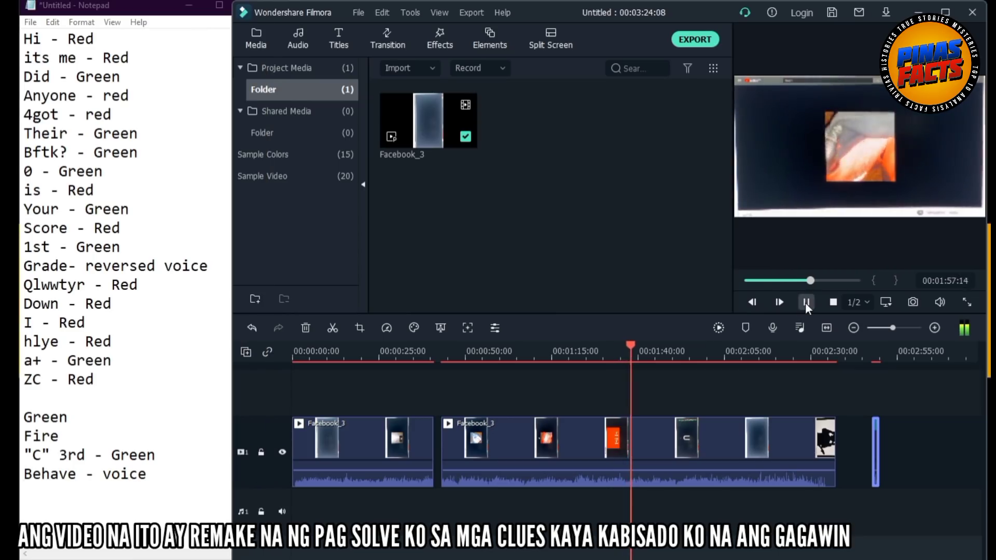
left_click(807, 302)
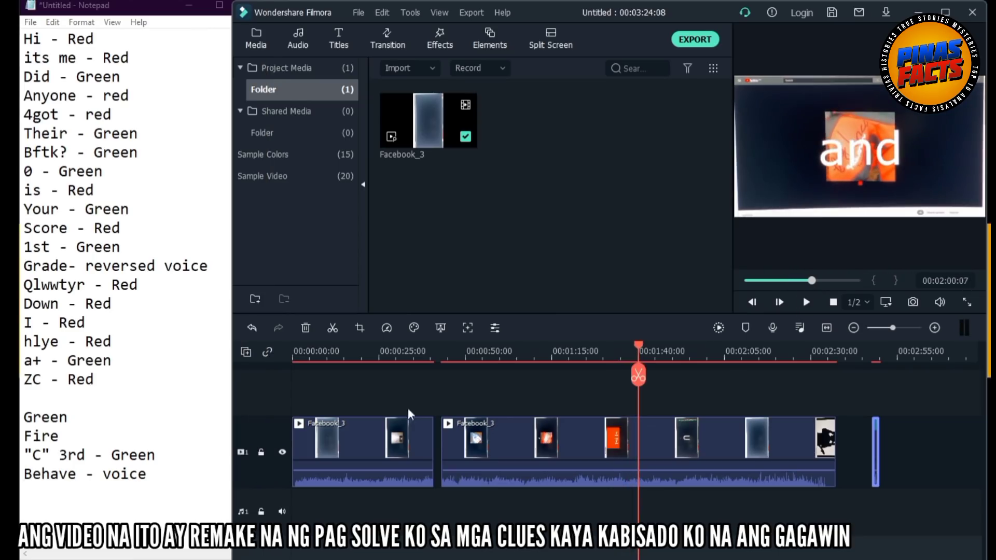
left_click(166, 474)
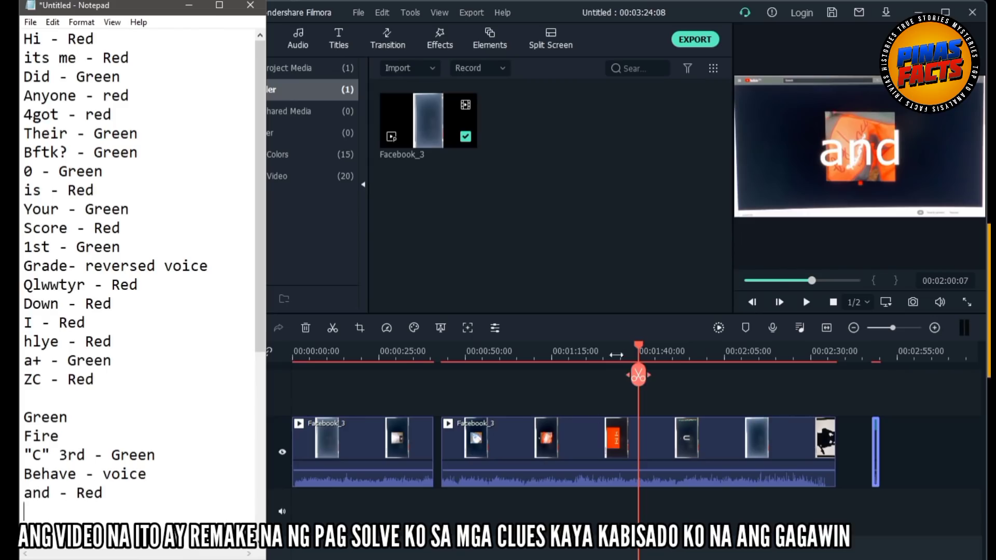
Advance the clip to the "U" clue and add the line "U - Red" to the notes.
left_click(806, 302)
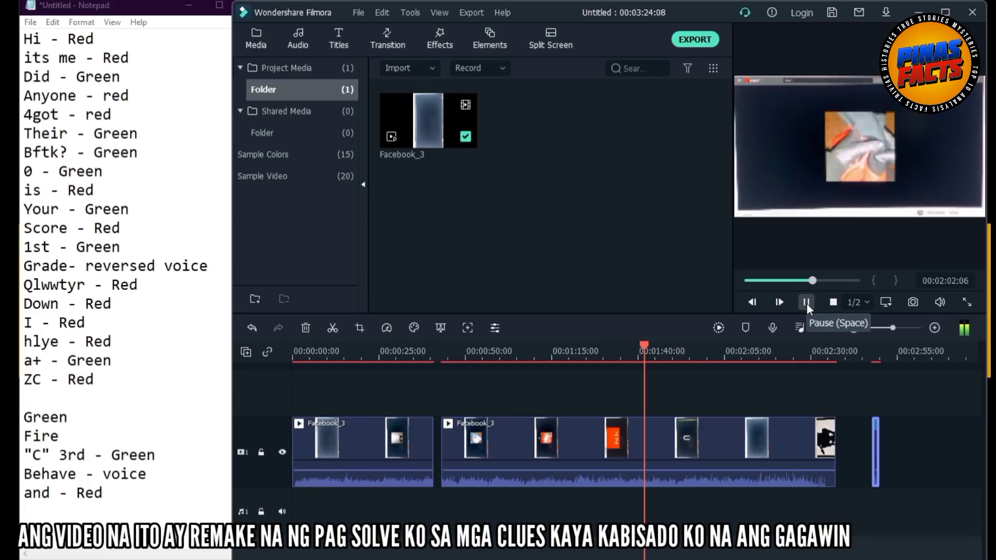
left_click(807, 303)
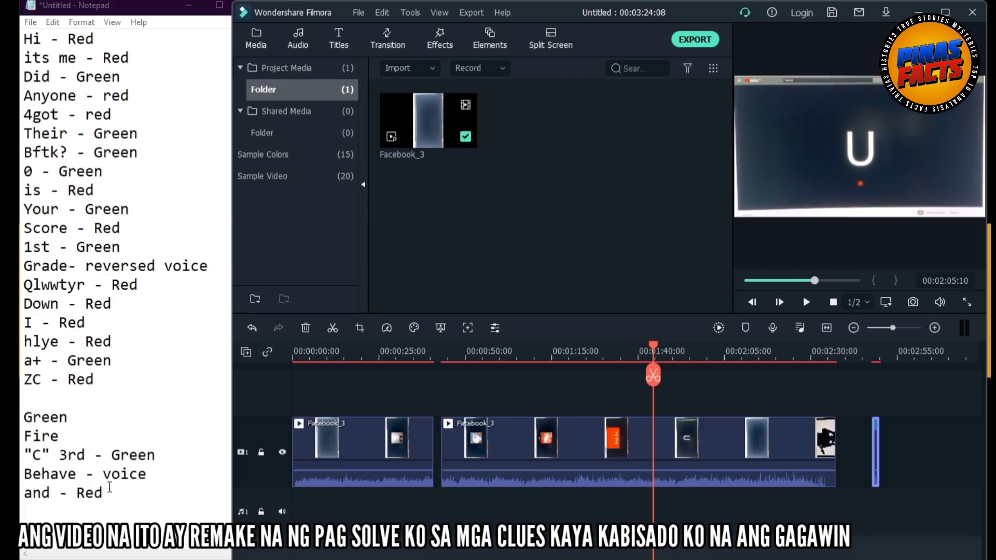
left_click(123, 490)
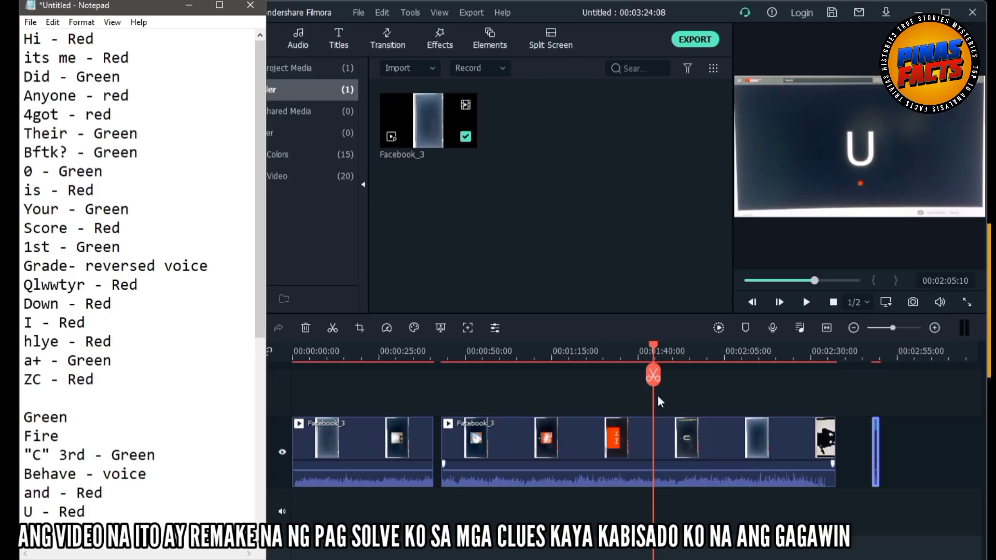
Play and replay the blue-image section of the clip, and add the line "Will - Red" to the notes.
left_click(807, 302)
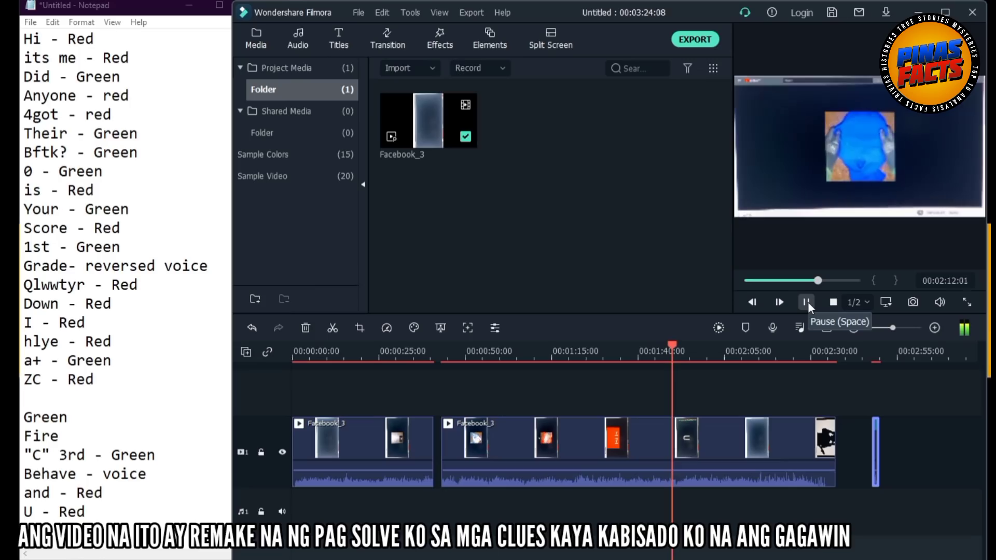
left_click(807, 305)
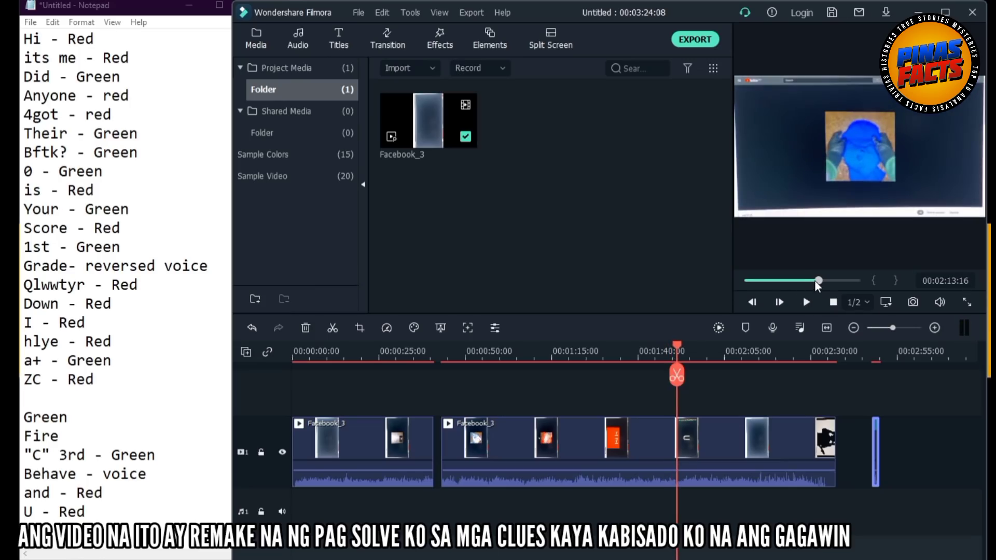
mouse_move(818, 281)
left_mouse_down()
mouse_move(807, 298)
mouse_move(812, 285)
left_mouse_up()
left_click(807, 302)
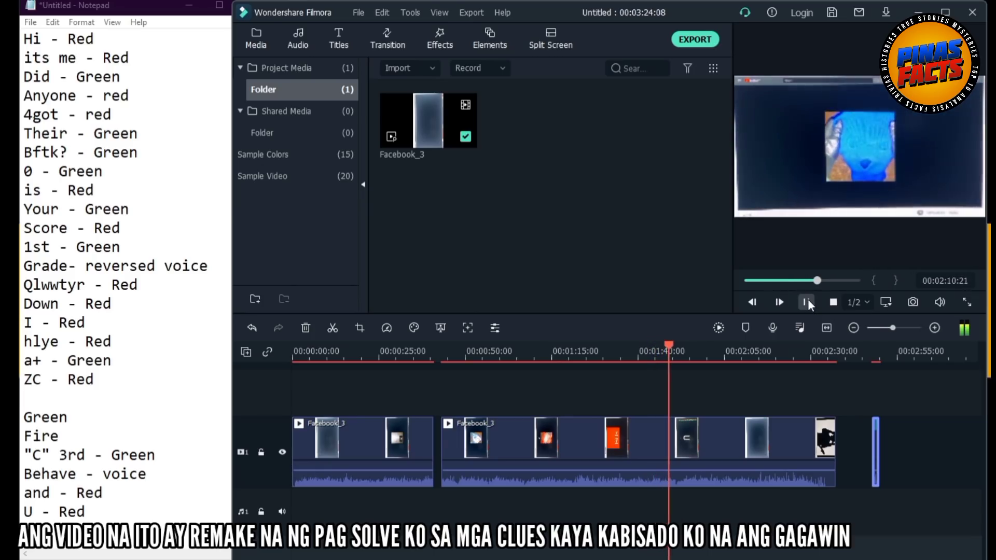
left_click(807, 302)
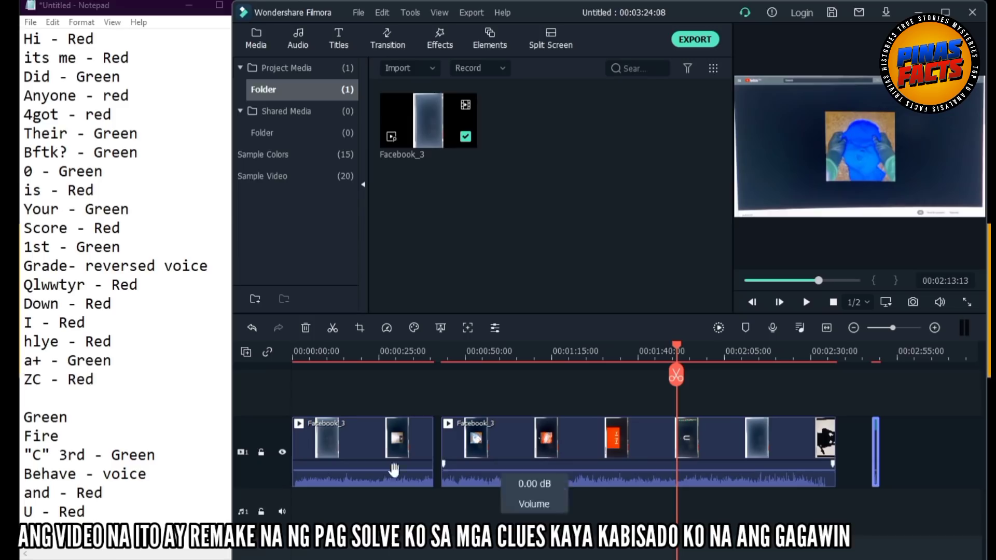
left_click(133, 511)
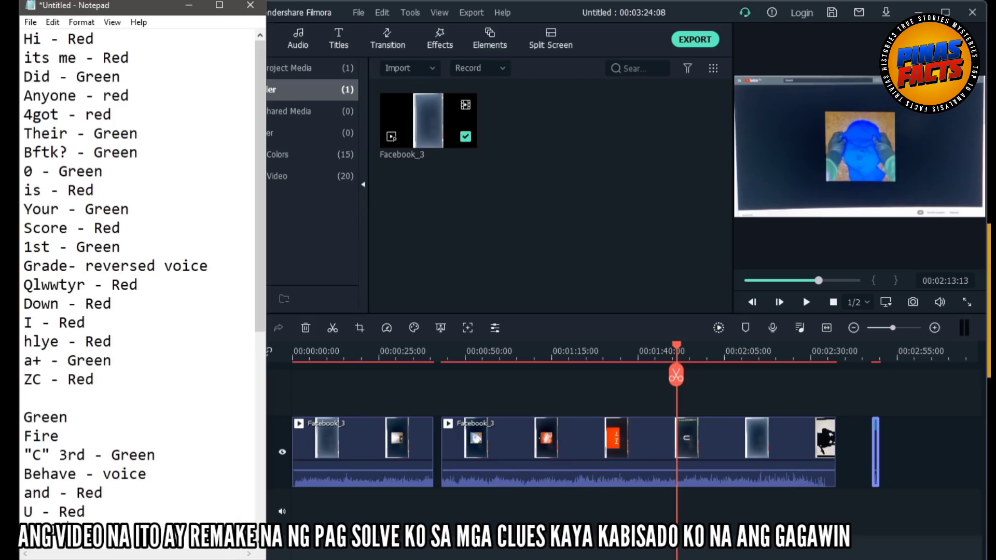
key("Return")
type("Will - Red")
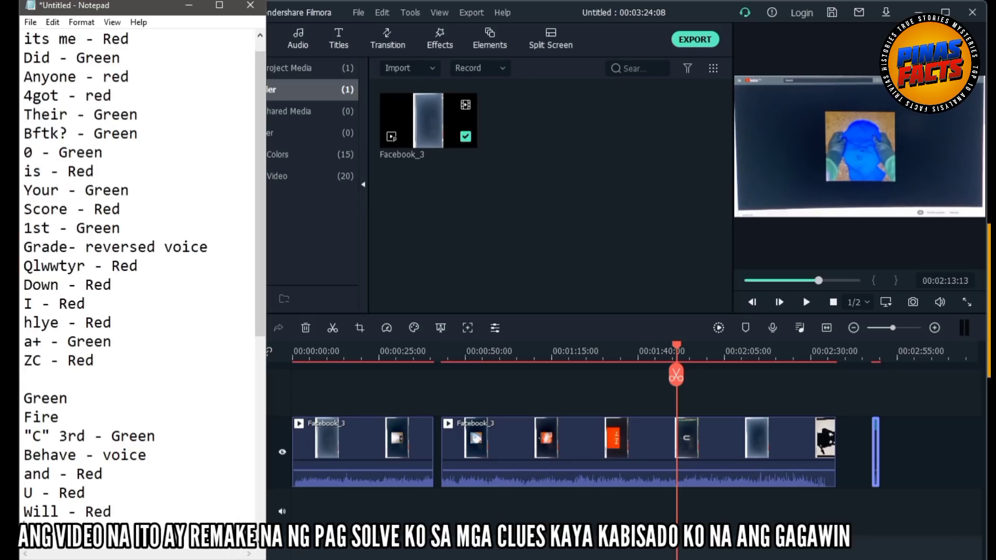
Advance the clip to the "SUcCEED" clue and add the line "SucCeed - Green" to the notes.
left_click(807, 302)
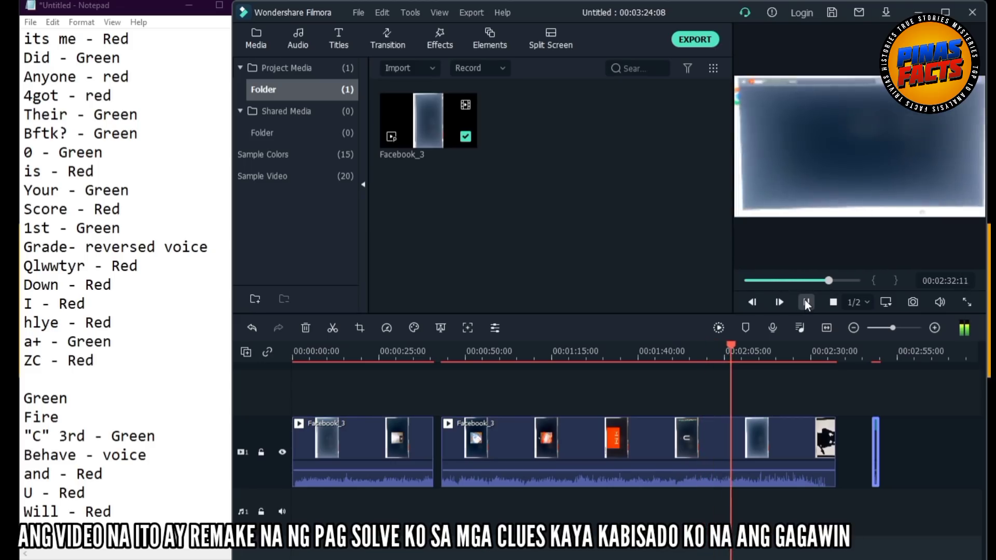
left_click(806, 303)
left_click(161, 515)
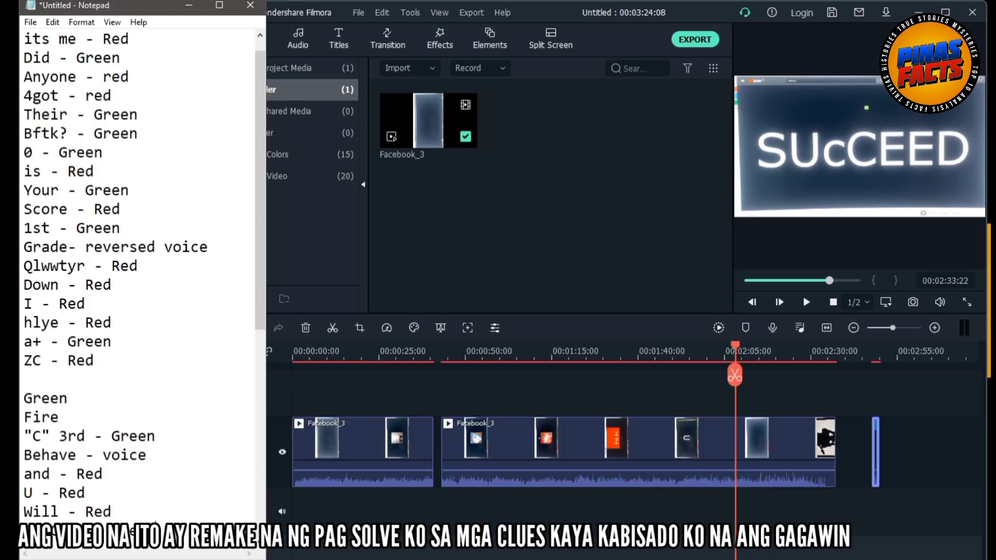
Play and replay the silhouette scene, and split the clip there at 00:02:41:00.
left_click(807, 308)
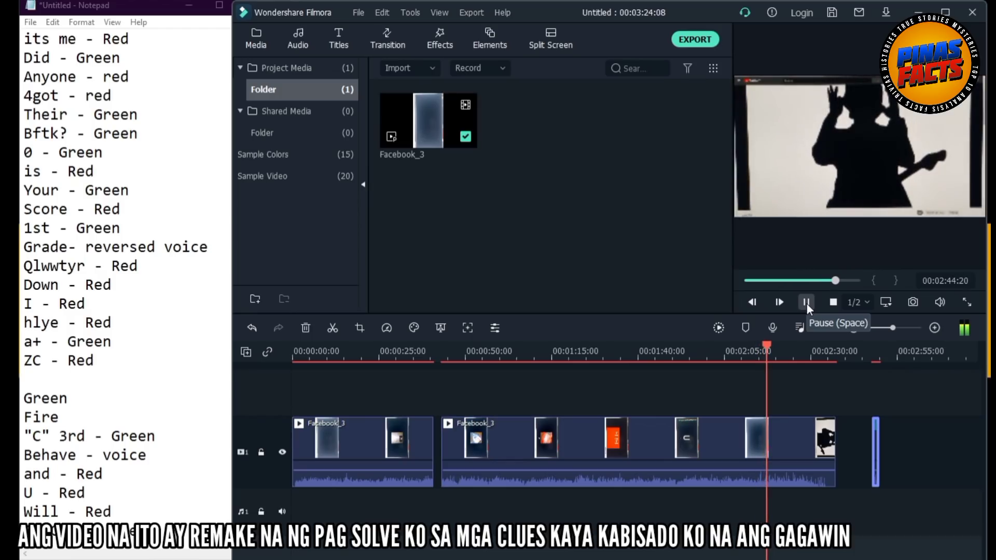
left_click(806, 302)
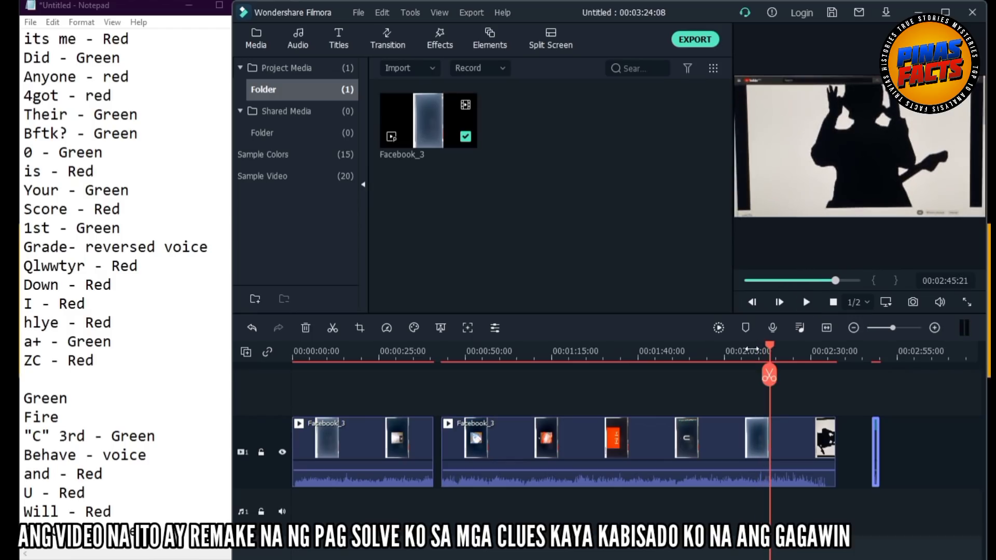
left_click(751, 350)
left_click(808, 304)
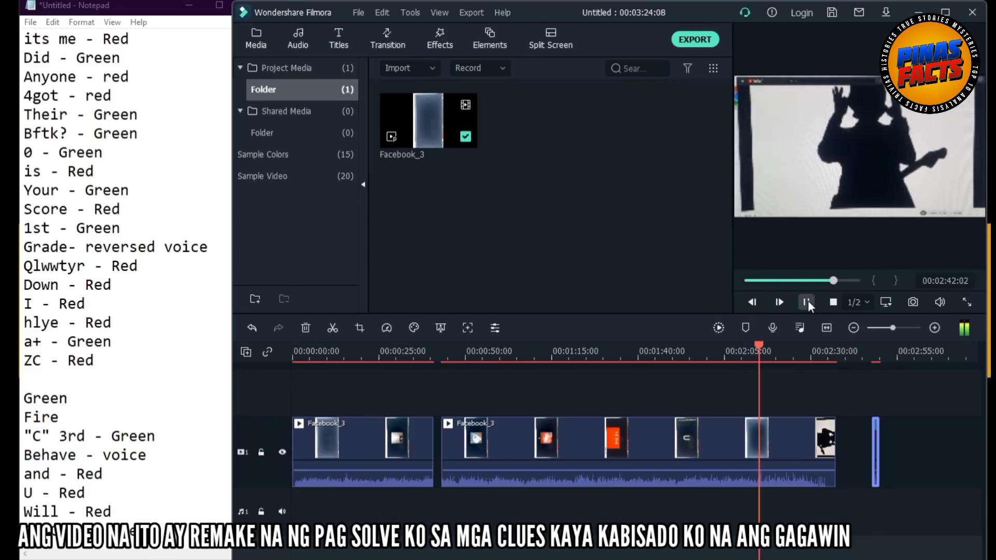
left_click(808, 303)
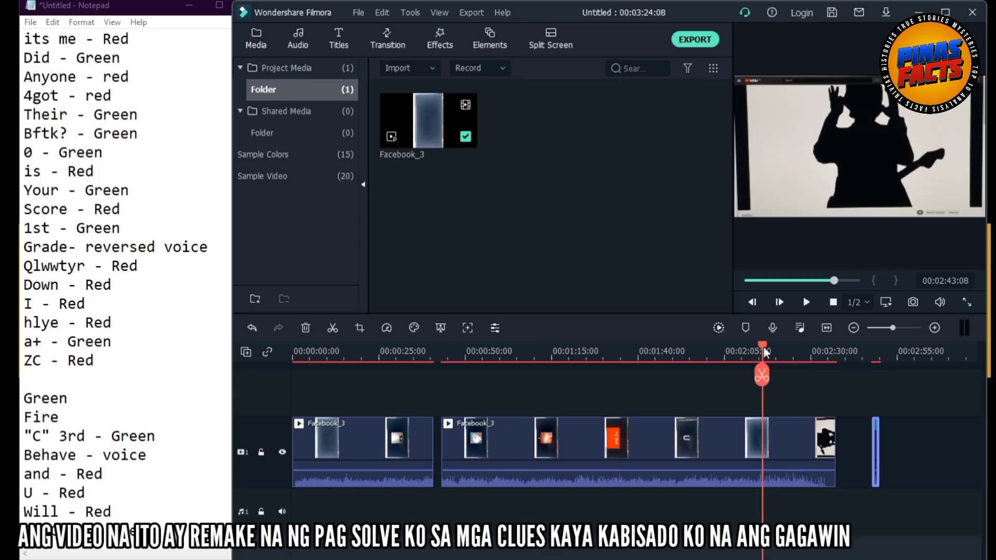
left_click_drag(763, 346, 755, 347)
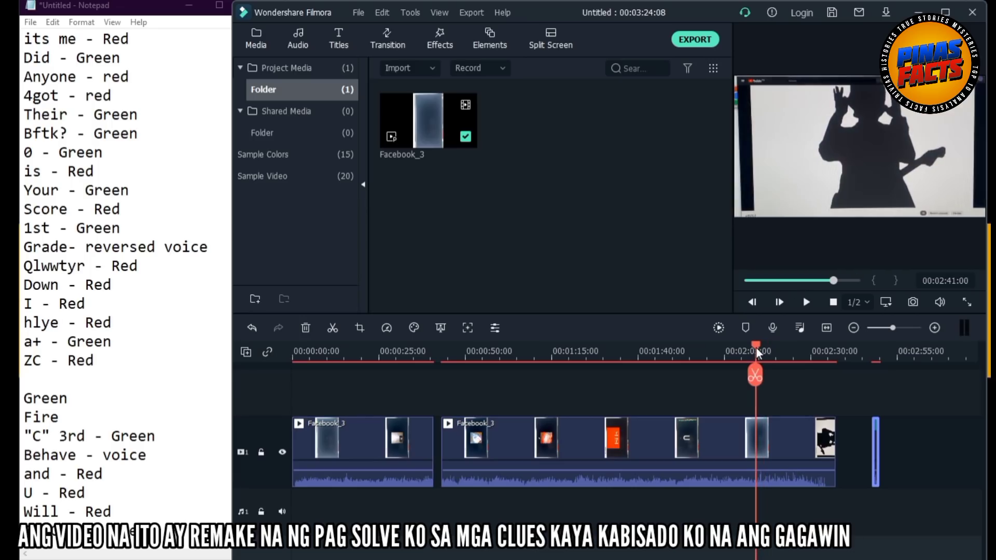
left_click(756, 377)
Reverse the speed of the clip segment after the silhouette-scene split.
left_click(812, 455)
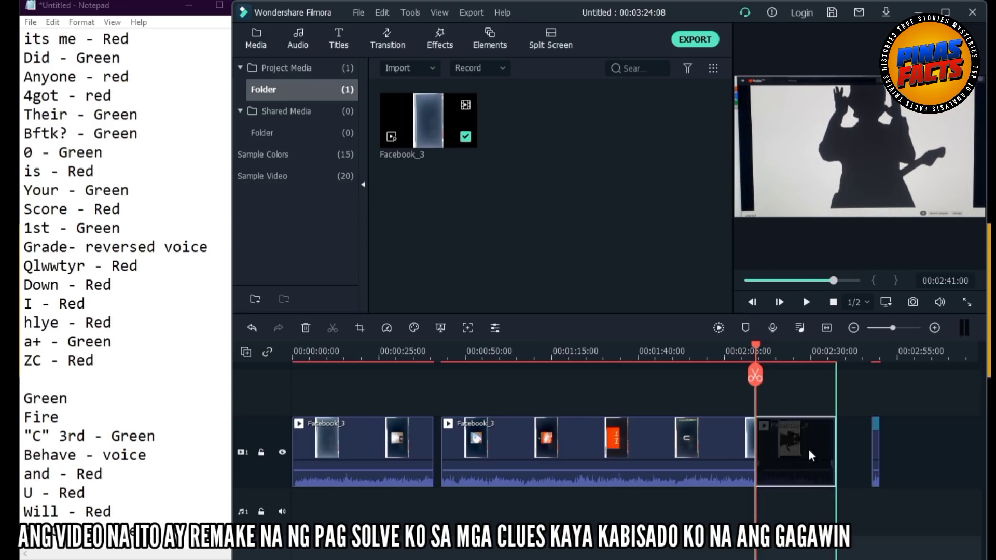
right_click(809, 449)
left_click(568, 282)
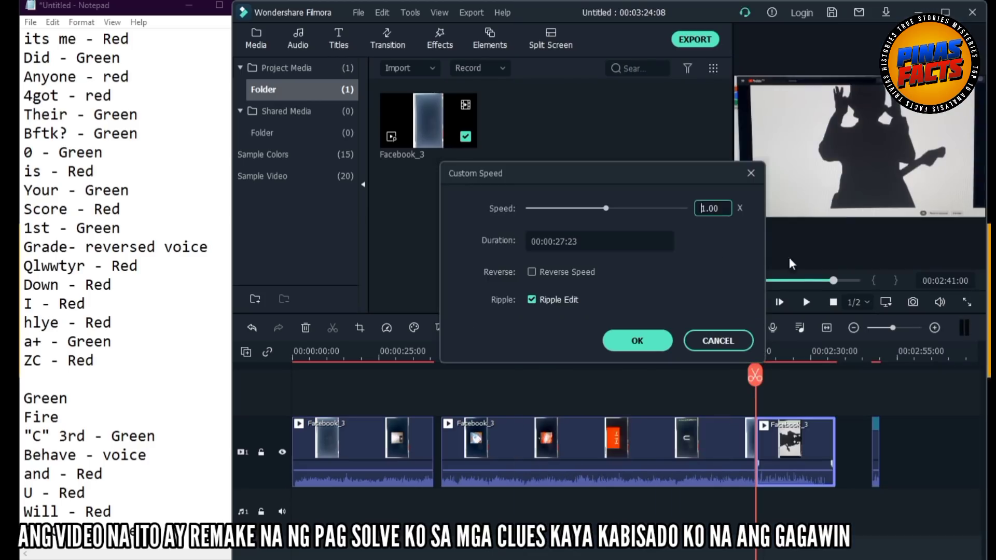
left_click(567, 273)
left_click(639, 341)
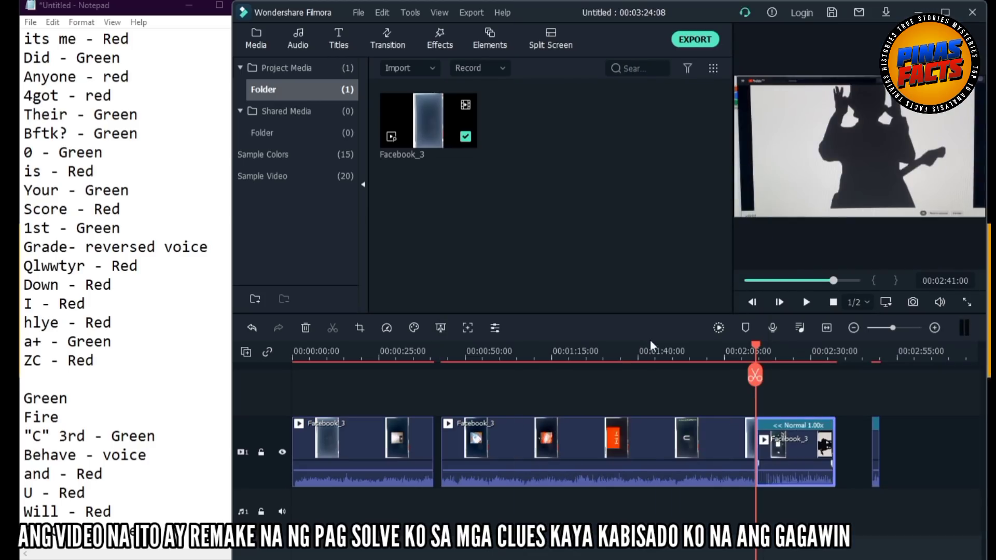
Play the reversed silhouette segment from 00:02:41:00, and add the line "Ely Thank You" below the "SucCeed" entry in Notepad, after a blank line.
left_click(806, 303)
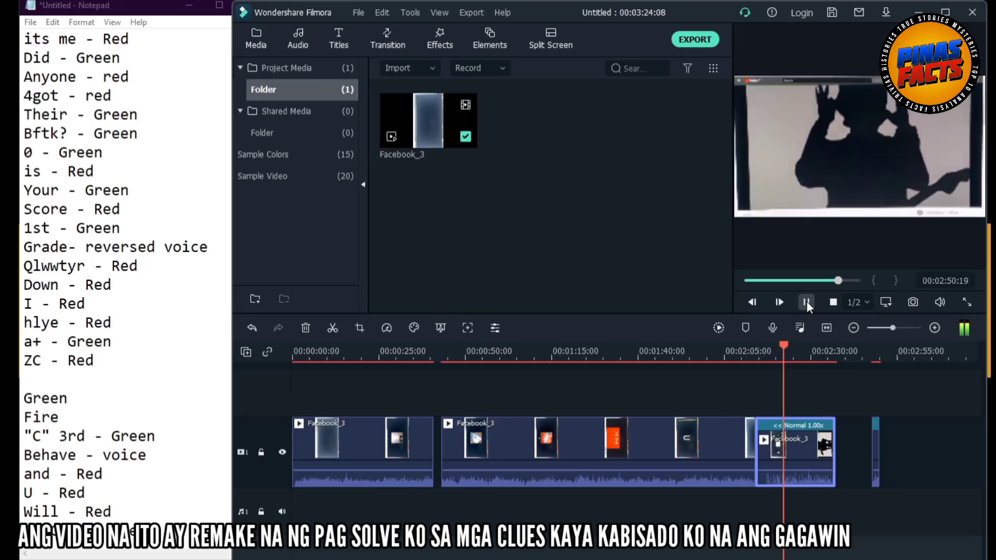
key("space")
scroll(203, 471, "down", 2)
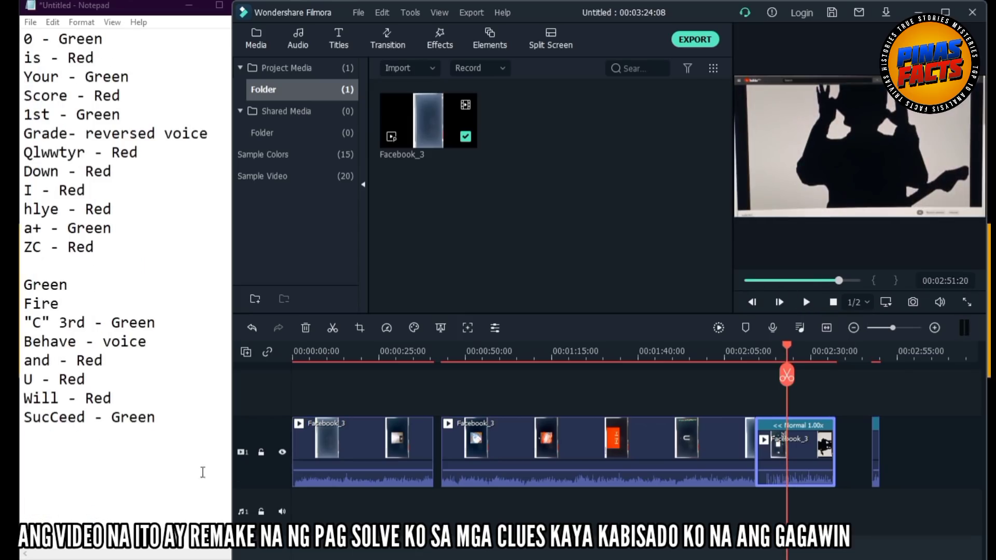
left_click(176, 430)
key("Return")
key("Return")
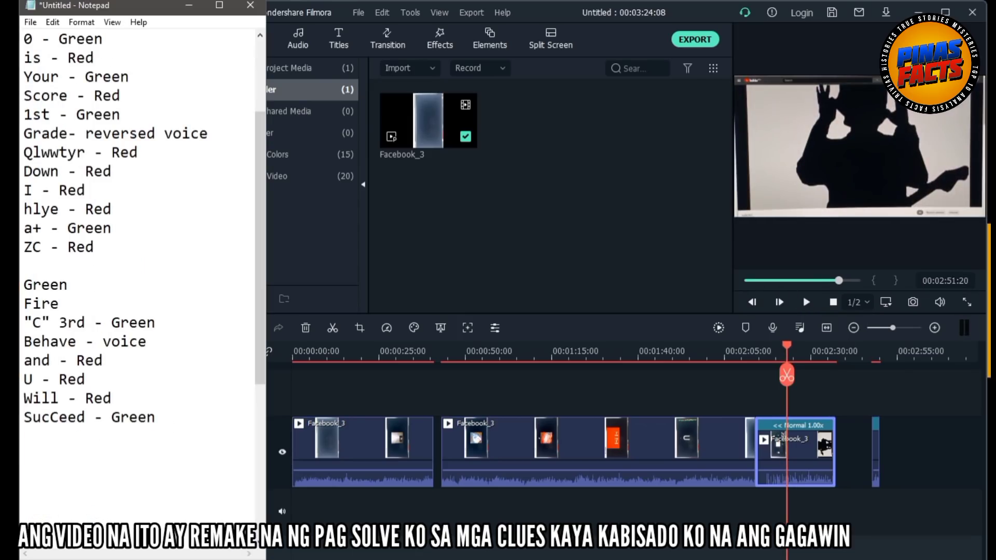
type("Ely Thank")
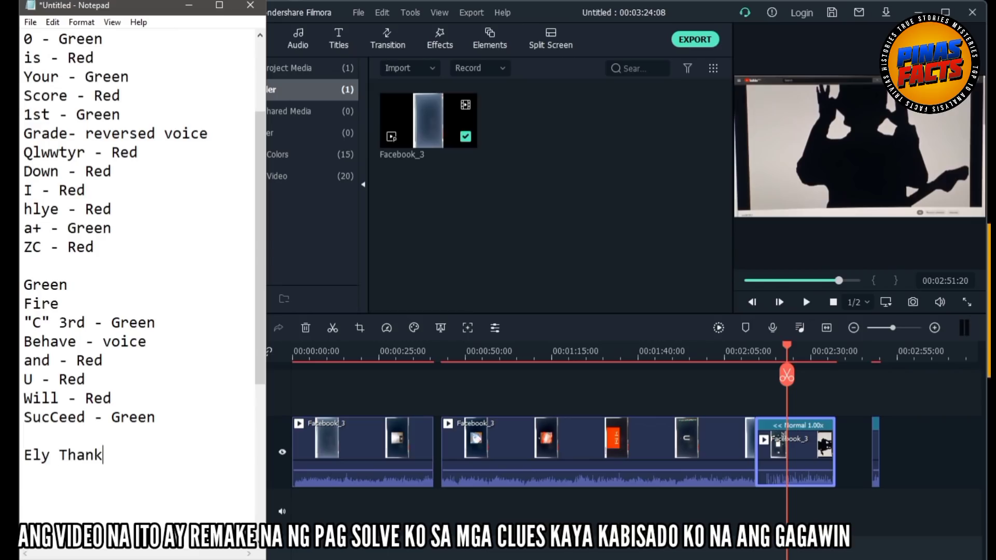
type(" You")
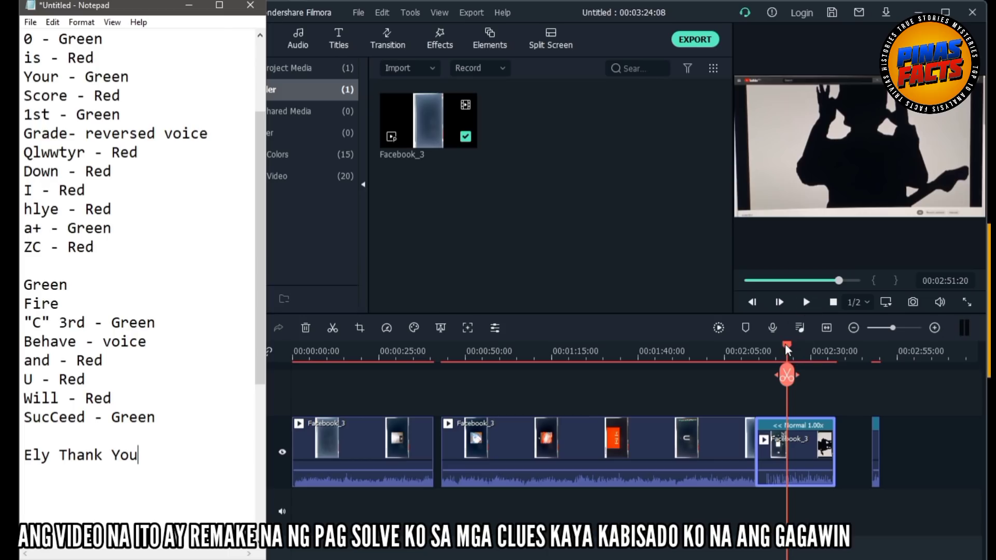
Move back to the start of the silhouette segment in Filmora and turn off its reversed speed.
left_click_drag(787, 350, 755, 356)
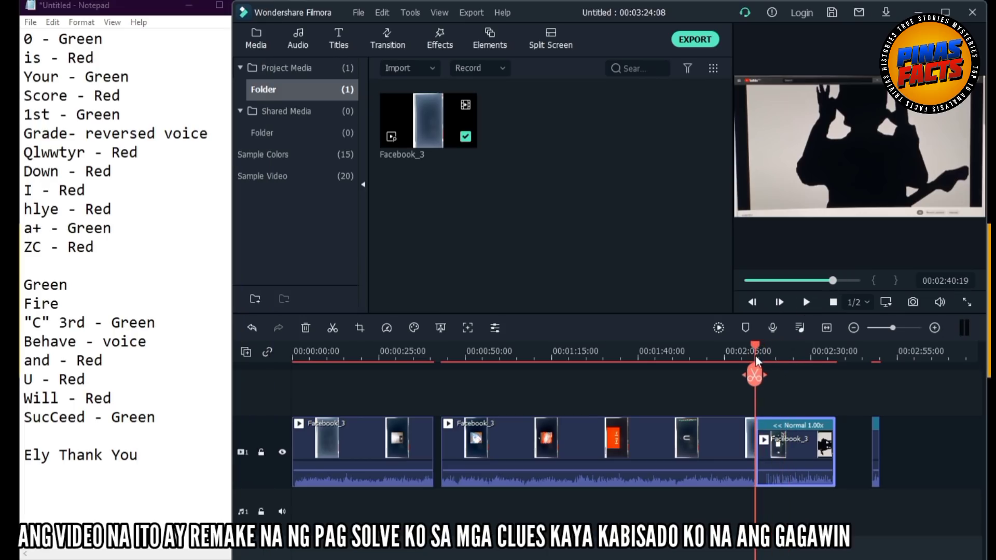
right_click(770, 428)
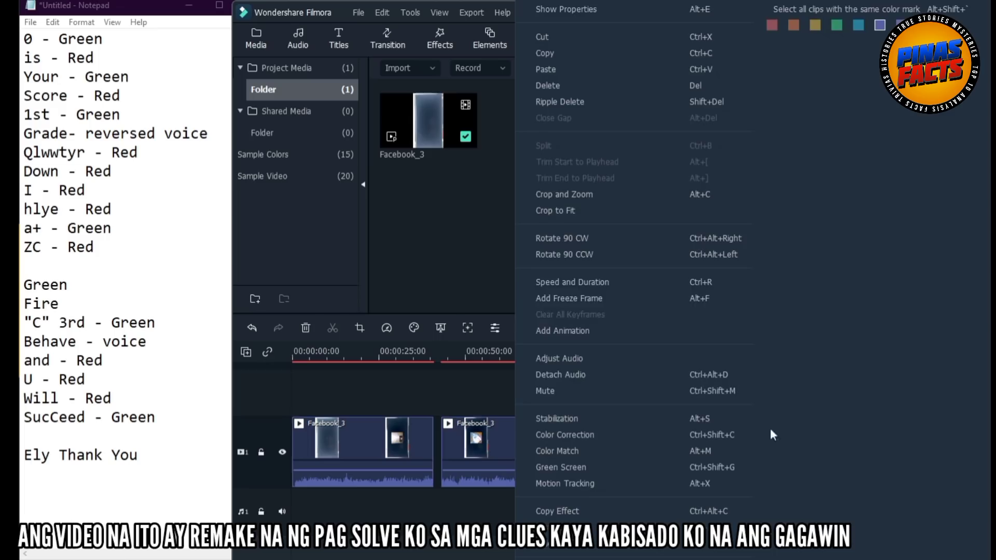
left_click(537, 285)
left_click(533, 270)
left_click(636, 338)
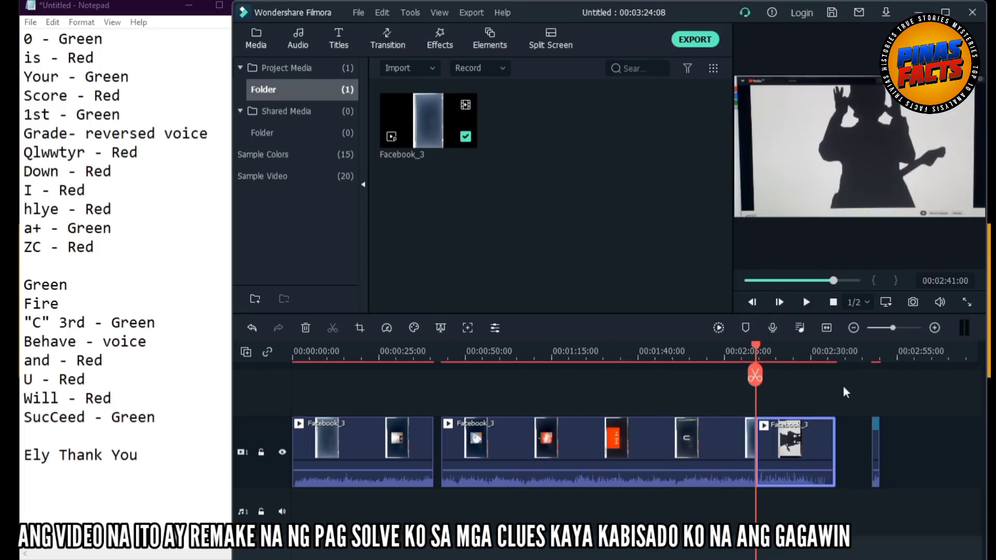
Play the restored segment to the number-and-key scene at 00:03:07:00, and start a new notes block with 20, 5 and 5 on separate lines.
left_click(809, 352)
left_click(803, 302)
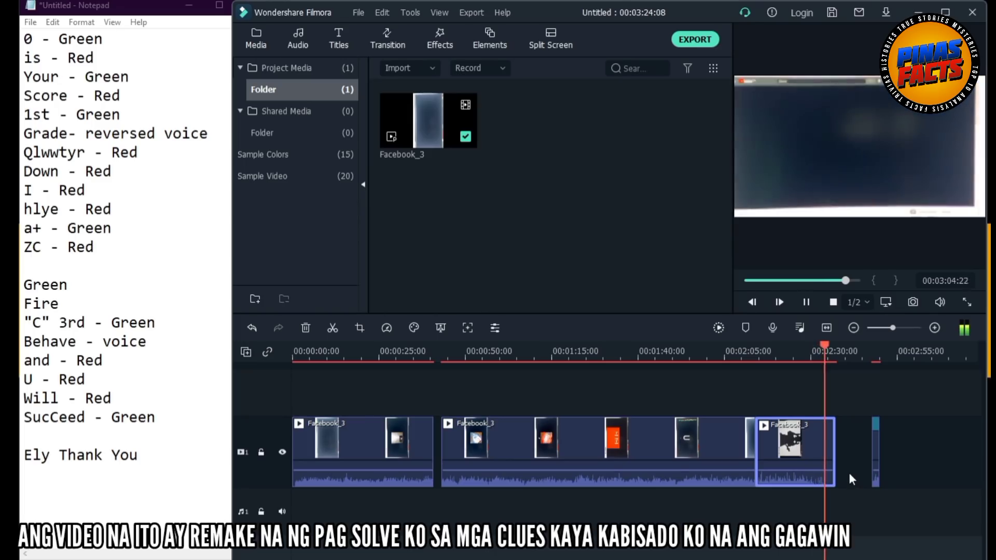
left_click(804, 303)
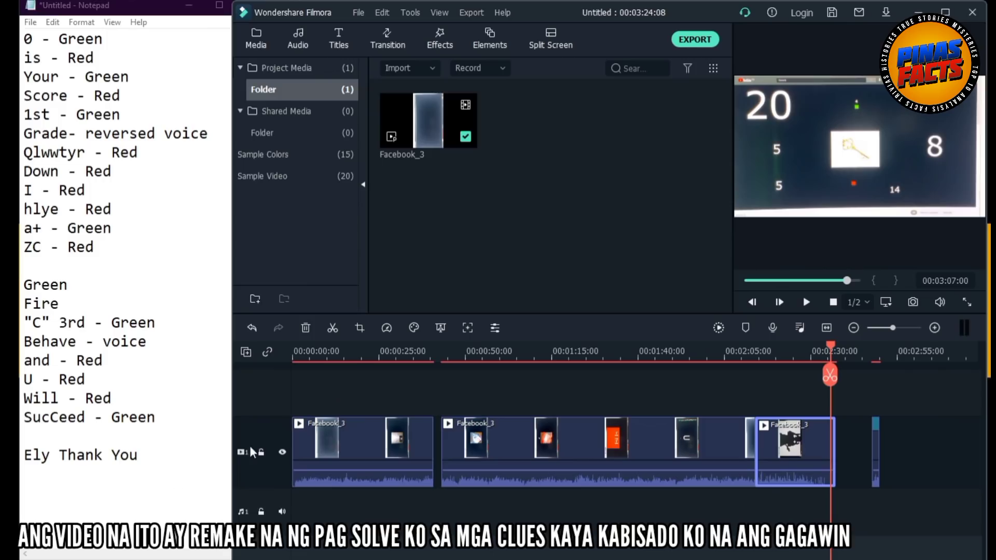
left_click(112, 485)
type("20")
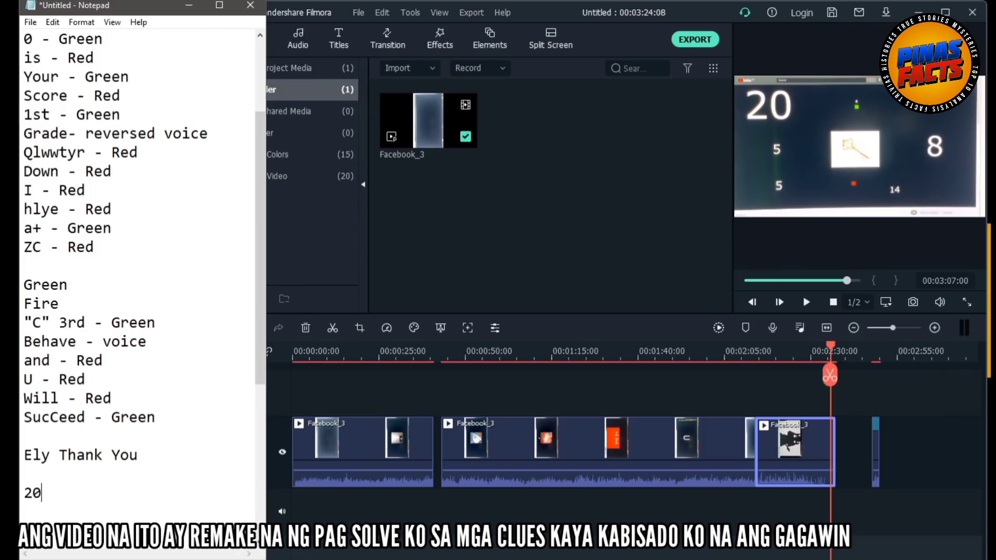
key("Return")
type("5")
key("Return")
type("5")
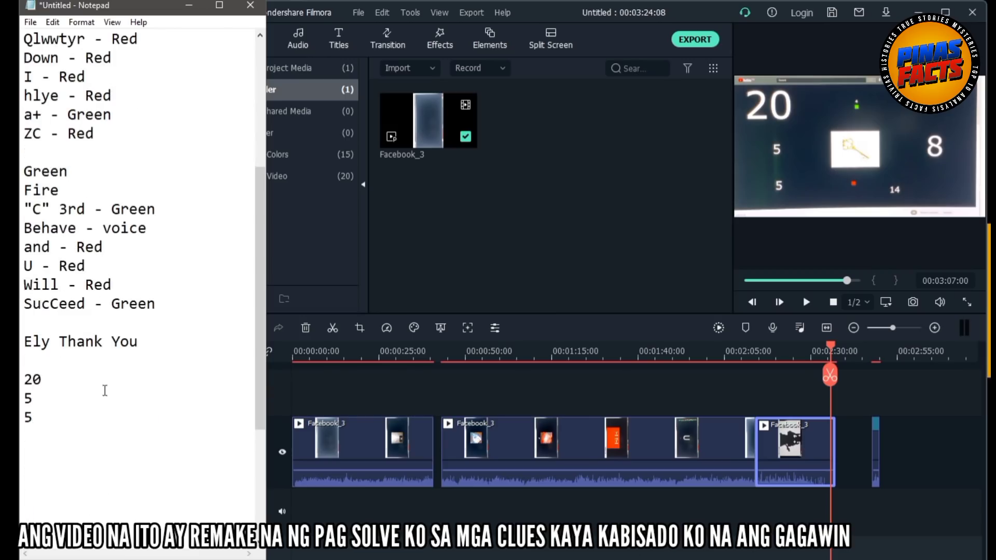
Complete the three number rows in the notes with "4-green", "picture of key 8" and "red 14".
type("4")
left_click(53, 415)
left_click(51, 403)
type("picture of")
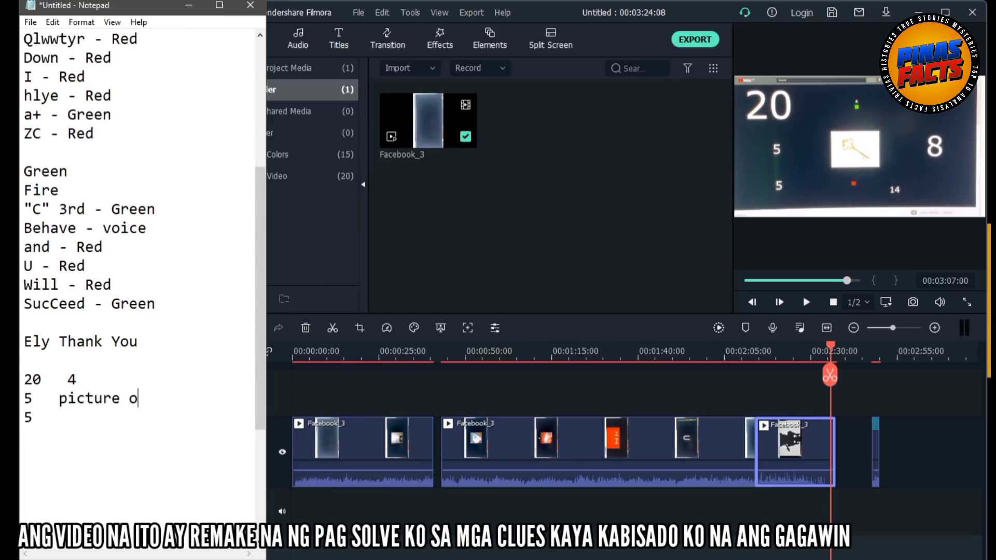
type(" key  8")
left_click(54, 432)
left_click(97, 382)
type("-green")
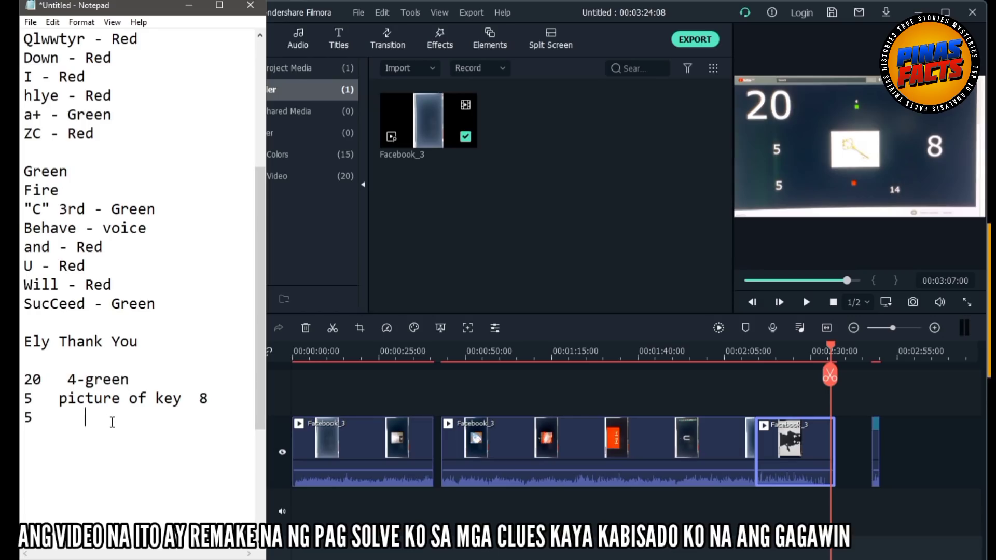
type("red   14")
Play the clip past the end of the segment, review the clue list, and add "14- red" below the number rows.
left_click(806, 304)
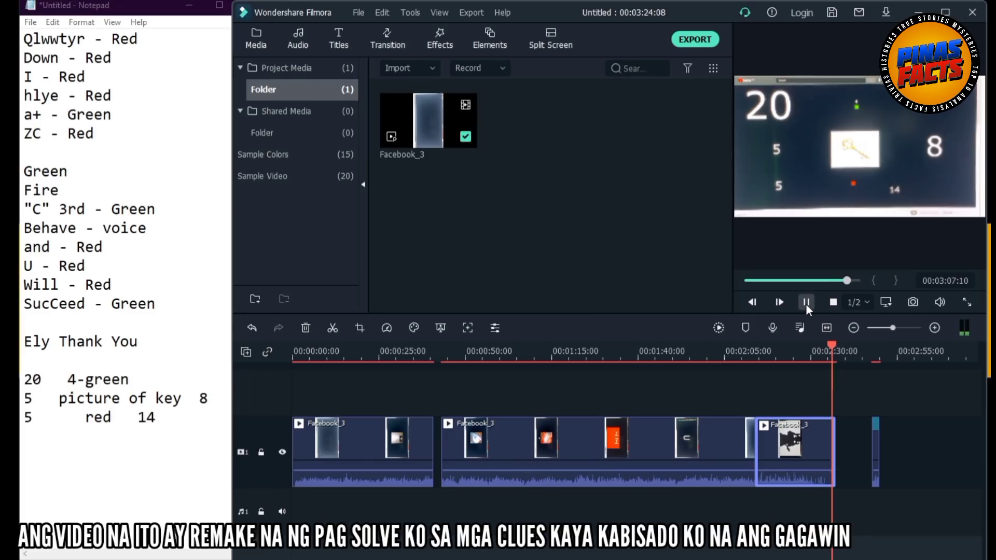
left_click(805, 304)
scroll(178, 148, "up", 4)
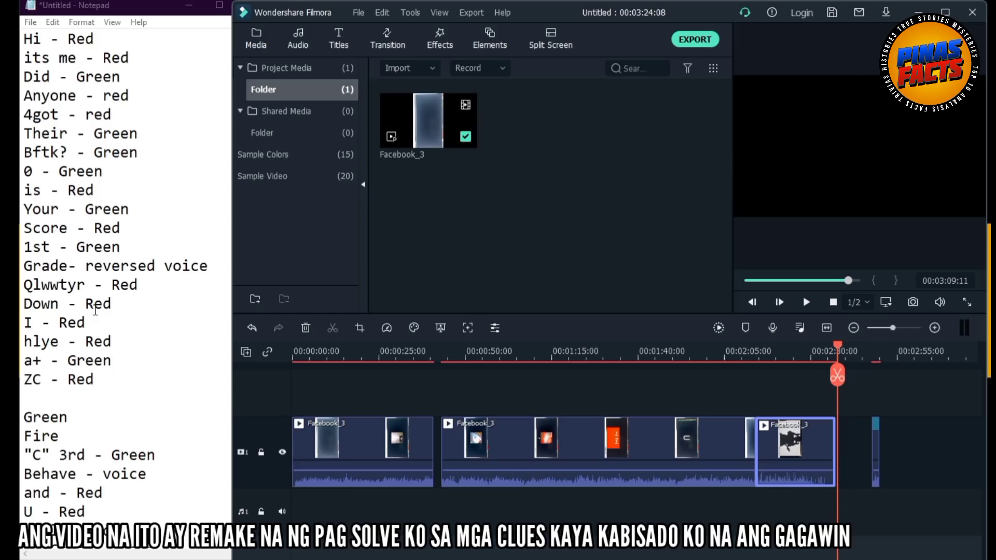
scroll(100, 346, "down", 2)
scroll(120, 363, "down", 2)
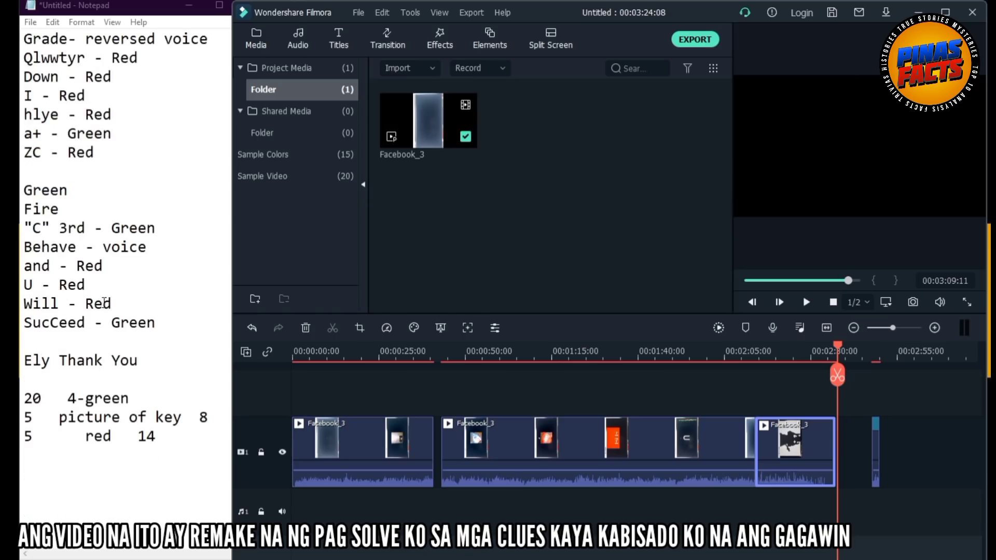
left_click(81, 490)
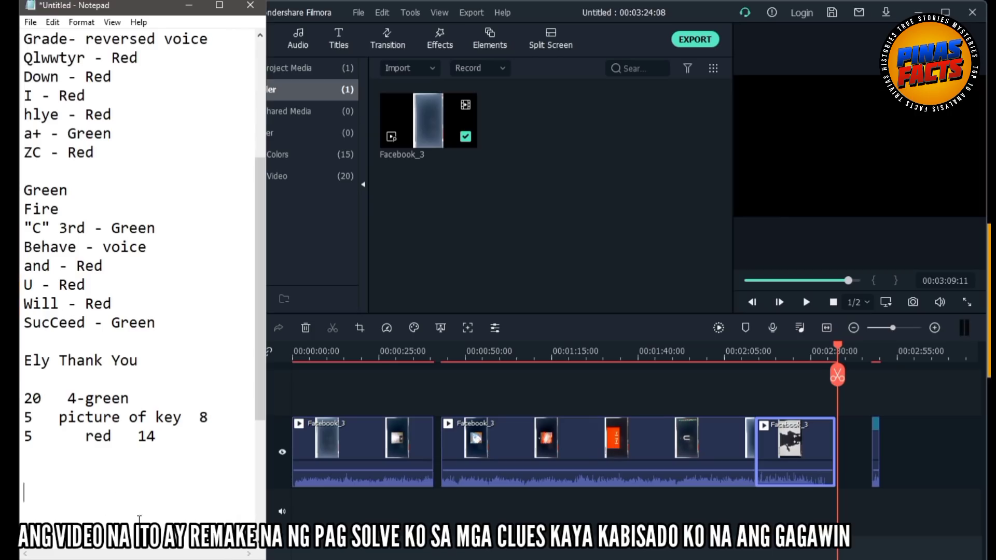
type("14- red")
Go through the clue list again and add the line "9 -green" under the red total.
scroll(187, 333, "up", 4)
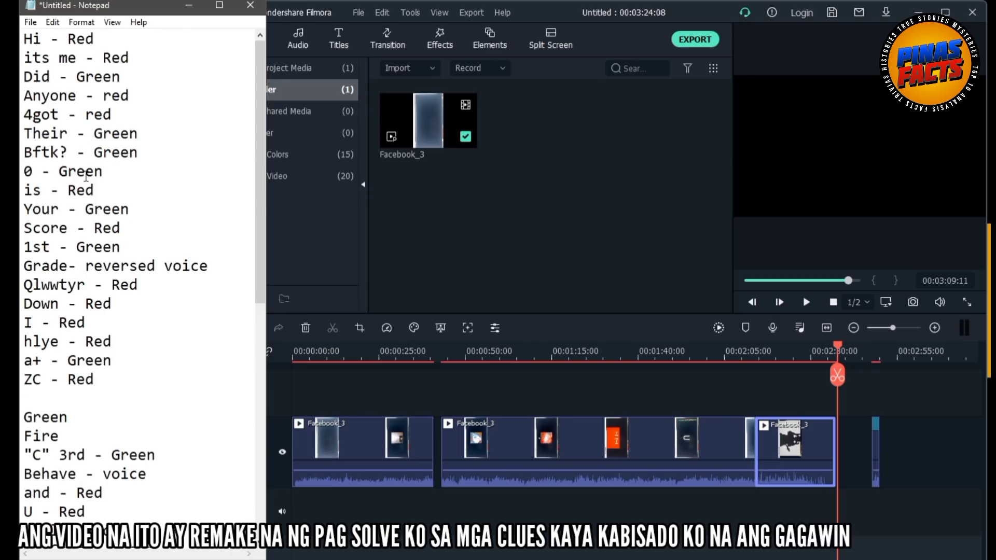
scroll(86, 177, "down", 1)
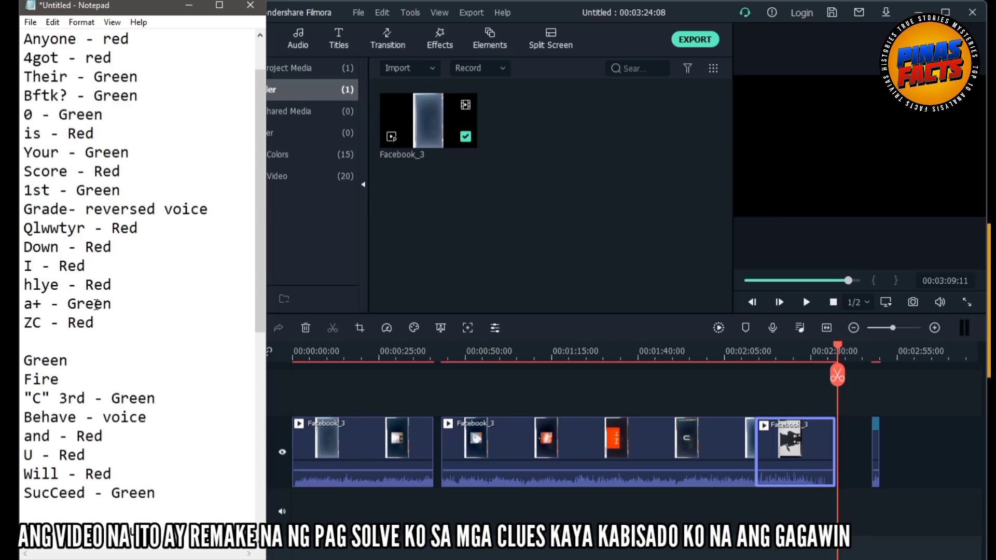
scroll(124, 329, "down", 2)
scroll(131, 386, "down", 2)
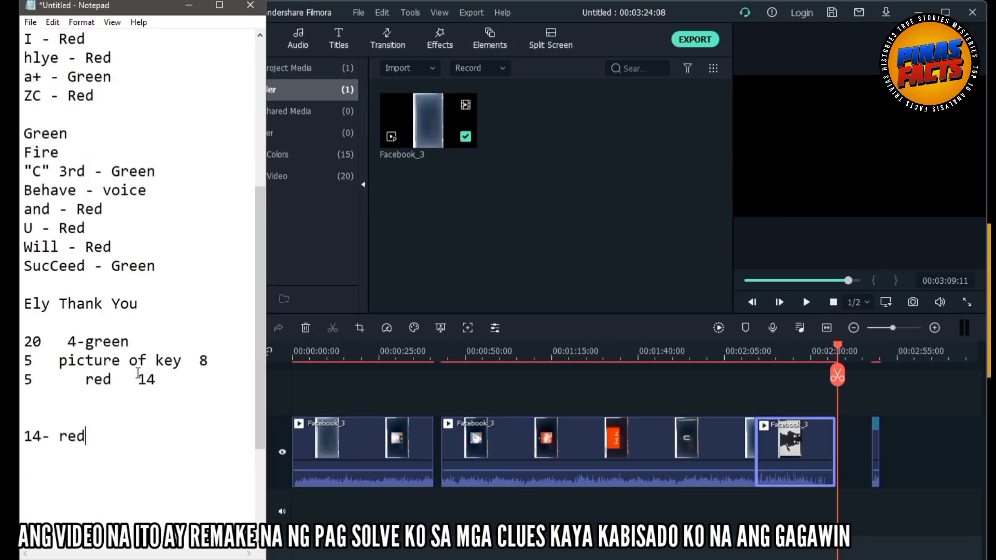
key("Return")
type("9 -green")
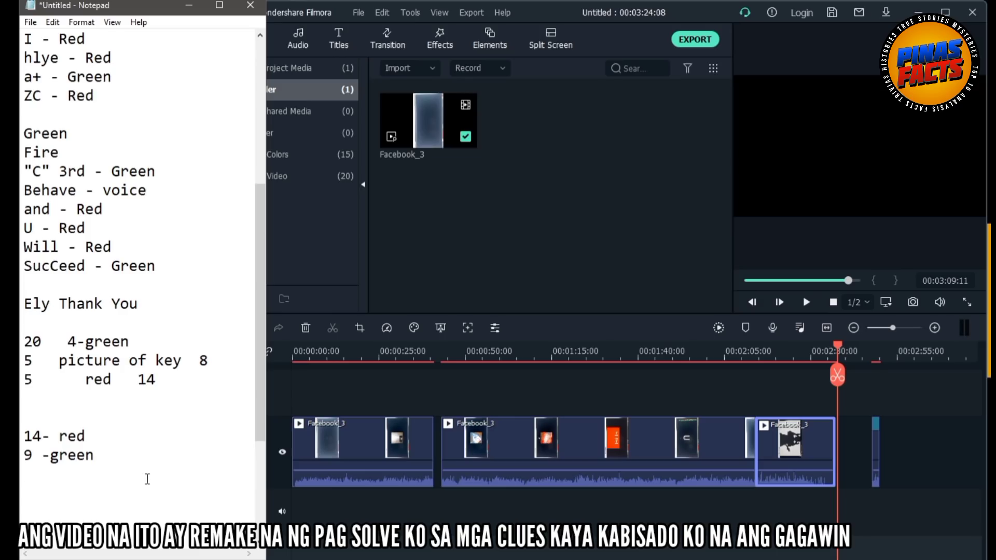
Switch to dCode's Caesar cipher page in the browser, decipher "Bftk" with all possible shifts, and examine the candidate words.
scroll(181, 308, "up", 5)
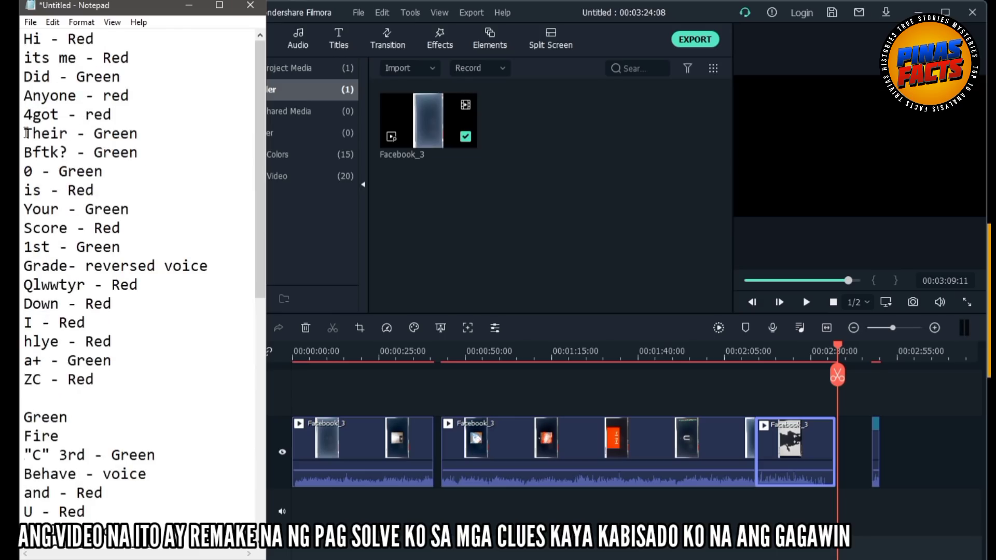
left_click_drag(24, 152, 59, 152)
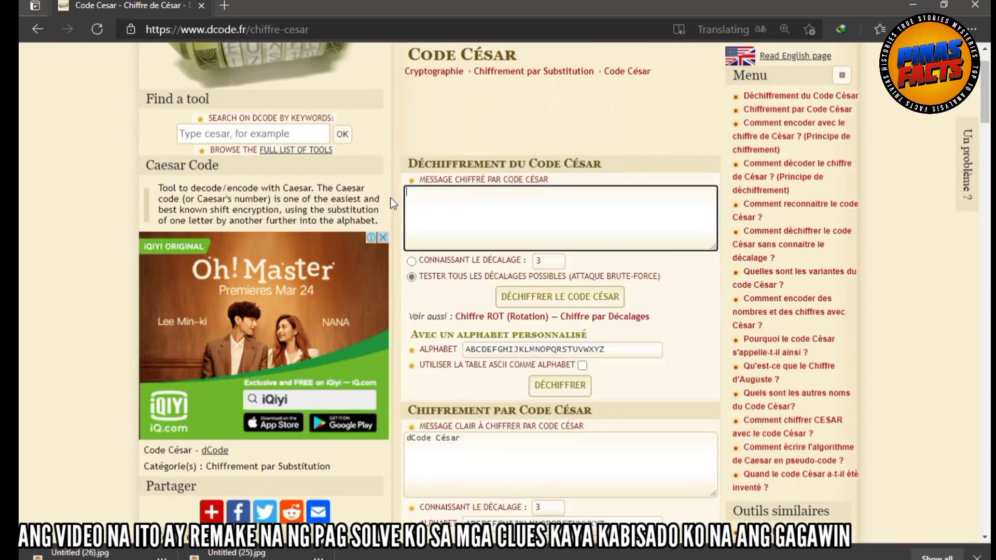
type("Bftk")
left_click(558, 315)
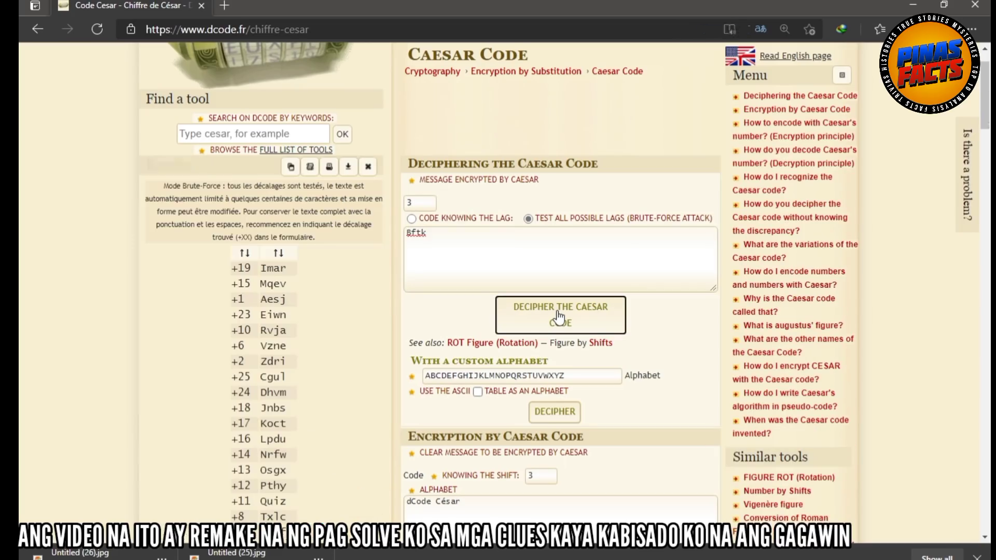
scroll(324, 244, "down", 3)
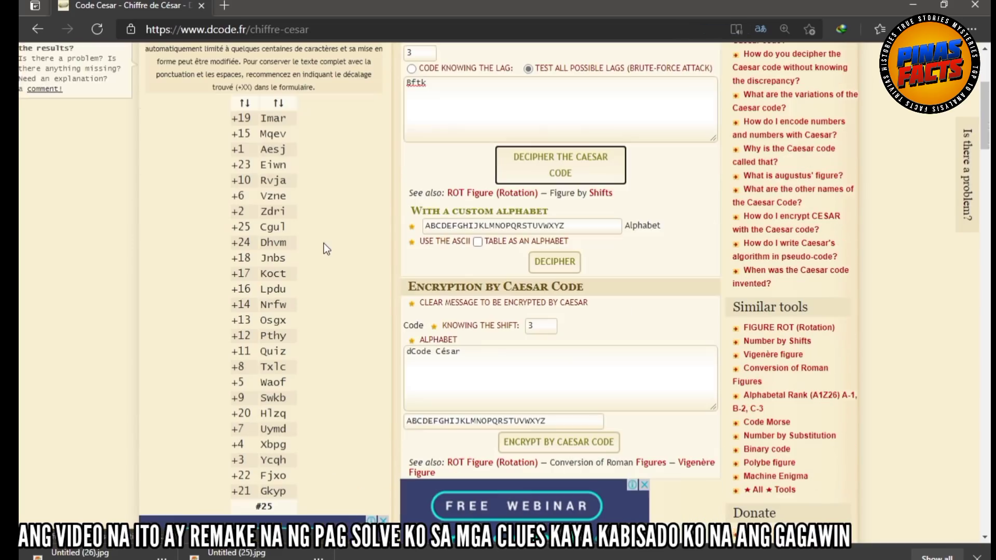
scroll(323, 244, "up", 1)
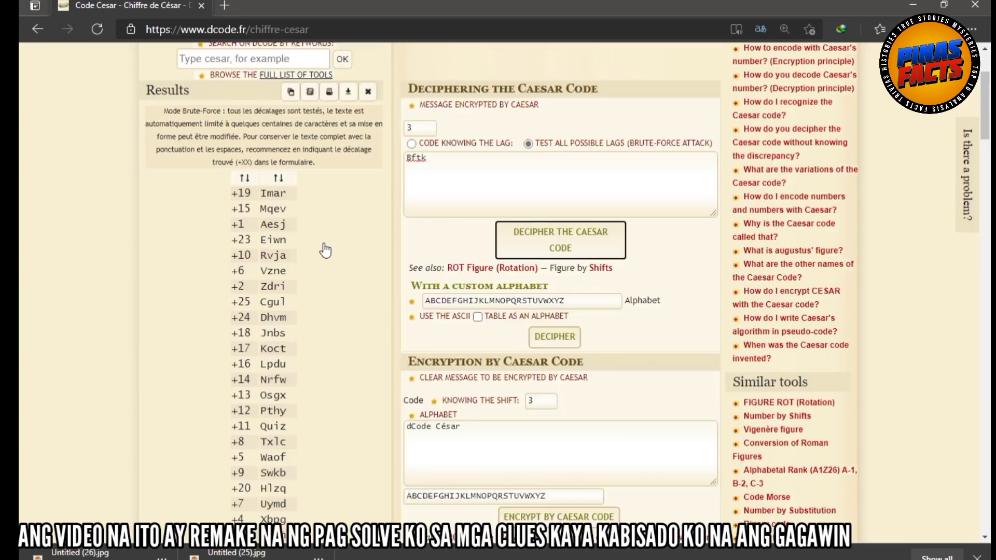
scroll(322, 249, "down", 1)
scroll(323, 249, "up", 1)
Return to Notepad and append "- Quiz" to the "Bftk? - Green" line.
key("alt+Tab")
left_click(138, 152)
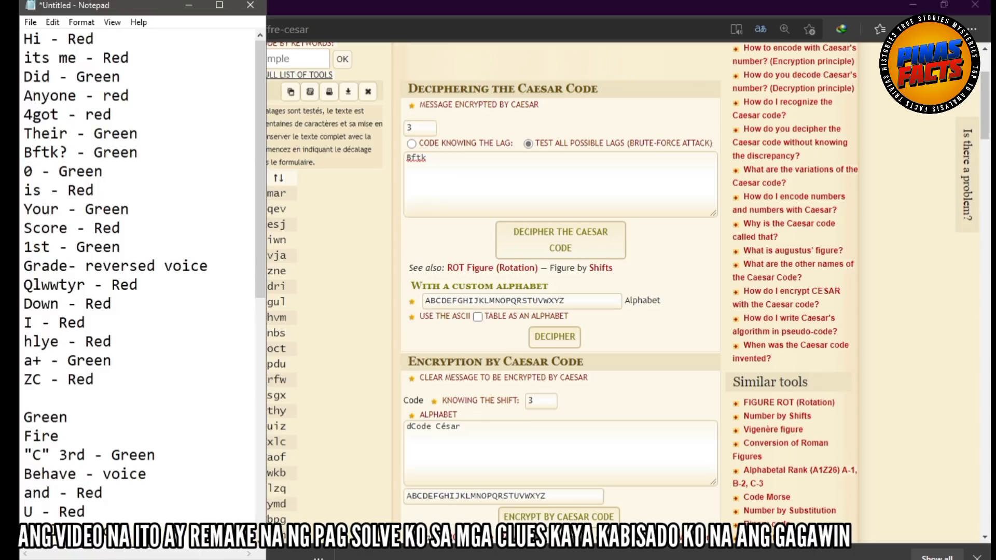
type("Quiz")
left_click(147, 152)
type("-")
Copy "Qlwwtyr" from the notes, decipher it on the dCode page with all possible shifts, and examine the candidate words.
double_click(28, 285)
key("ctrl+c")
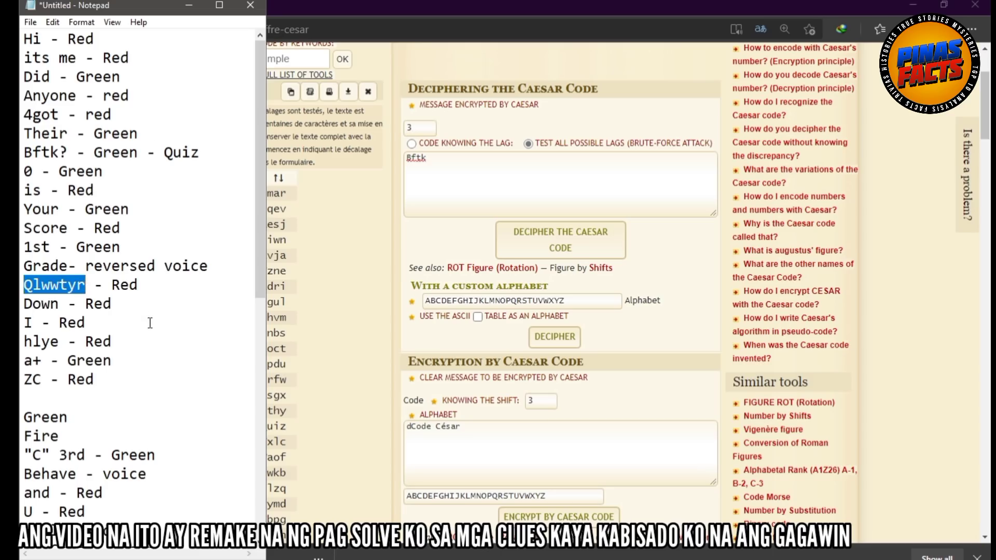
left_click(737, 177)
key("ctrl+a")
key("ctrl+v")
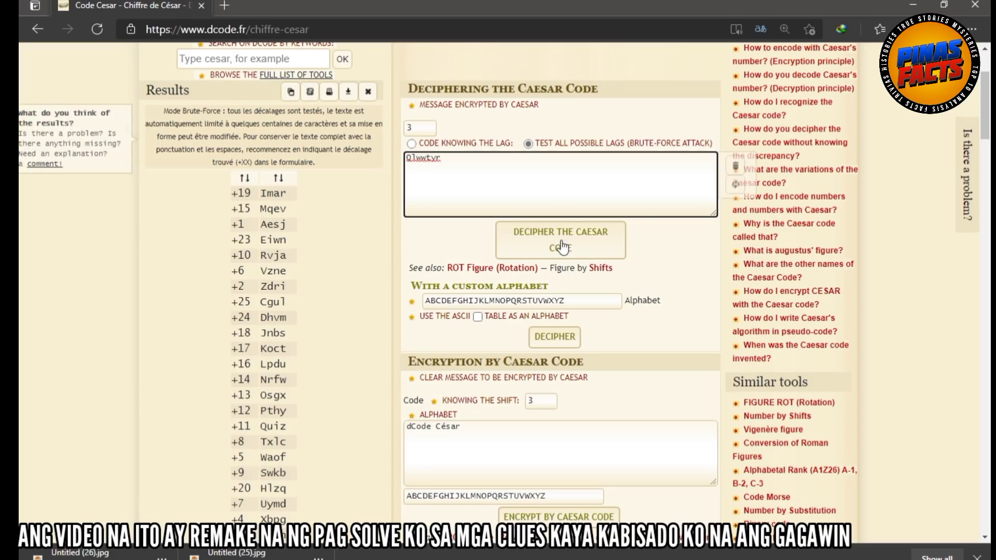
scroll(560, 244, "up", 1)
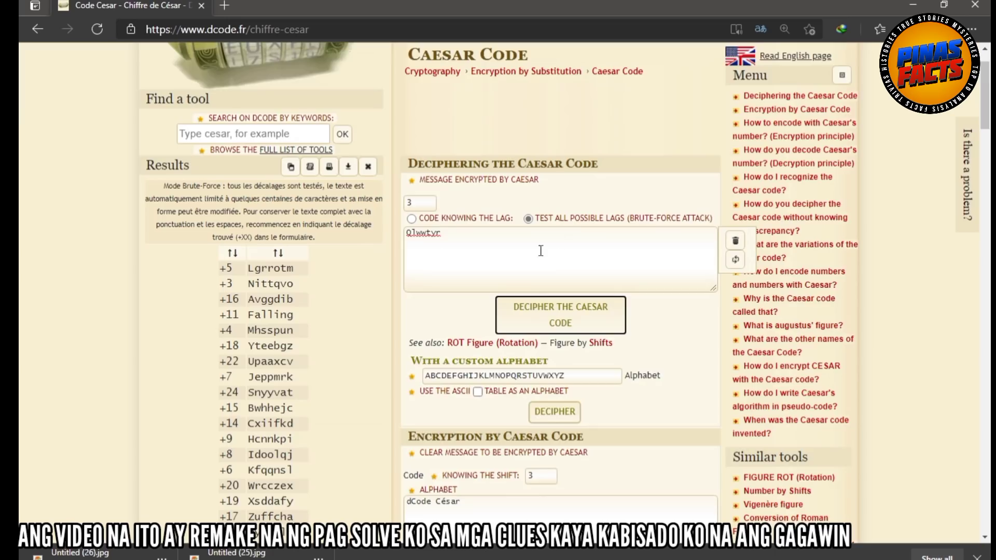
scroll(467, 258, "down", 3)
scroll(349, 262, "down", 4)
scroll(349, 262, "up", 4)
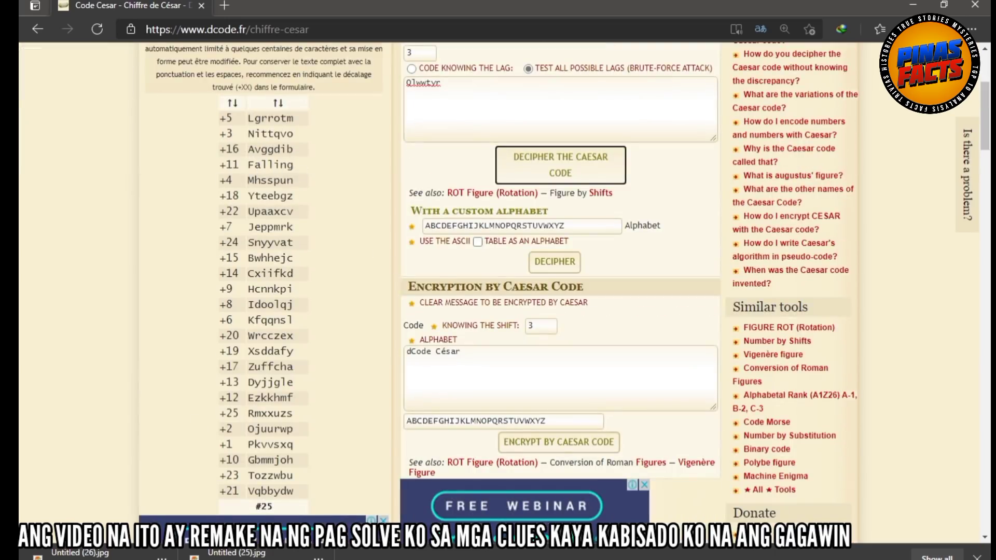
Return to Notepad, append "- Falling" to the "Qlwwtyr - Red" line, and go on to the remaining clues.
key("alt+Tab")
left_click(147, 284)
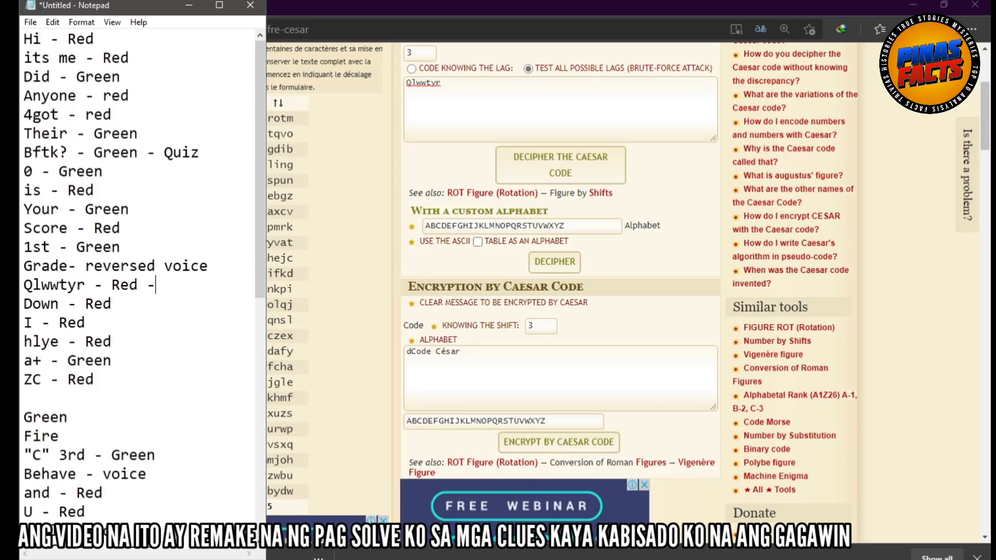
type("Falling")
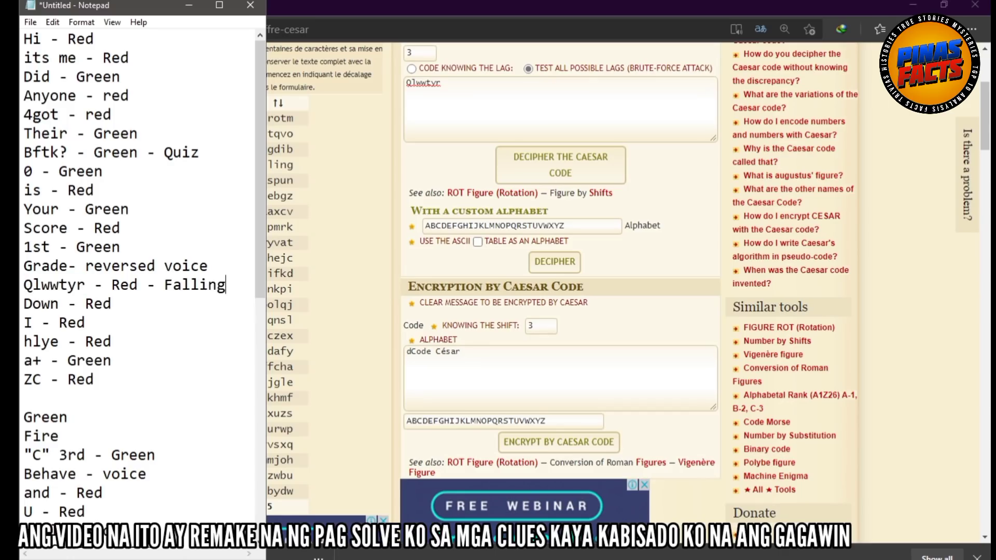
scroll(162, 204, "down", 4)
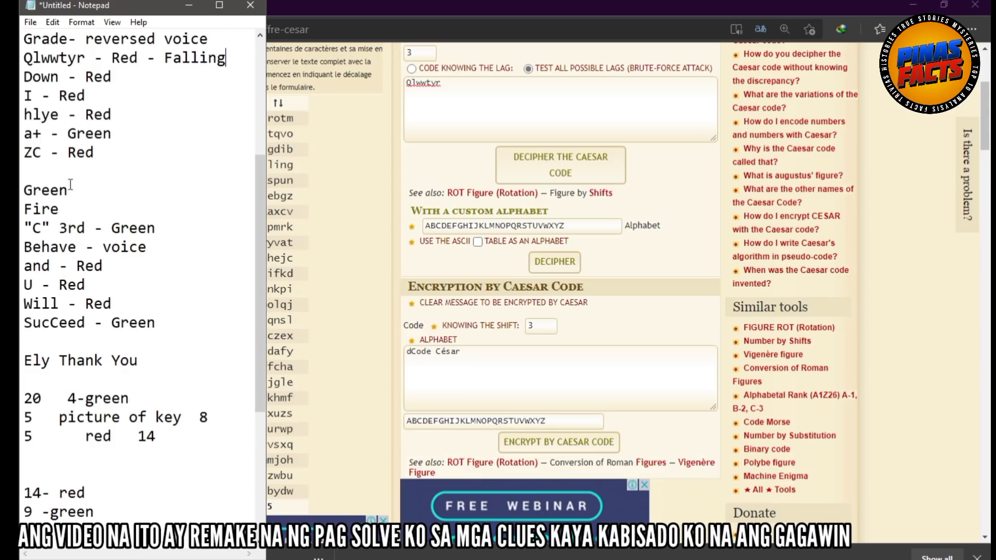
Copy "hlye" from the notes, decipher it on the dCode page with all possible shifts, and examine the candidate words.
left_click(43, 154)
left_click_drag(59, 117, 24, 117)
key("ctrl+c")
left_click(468, 86)
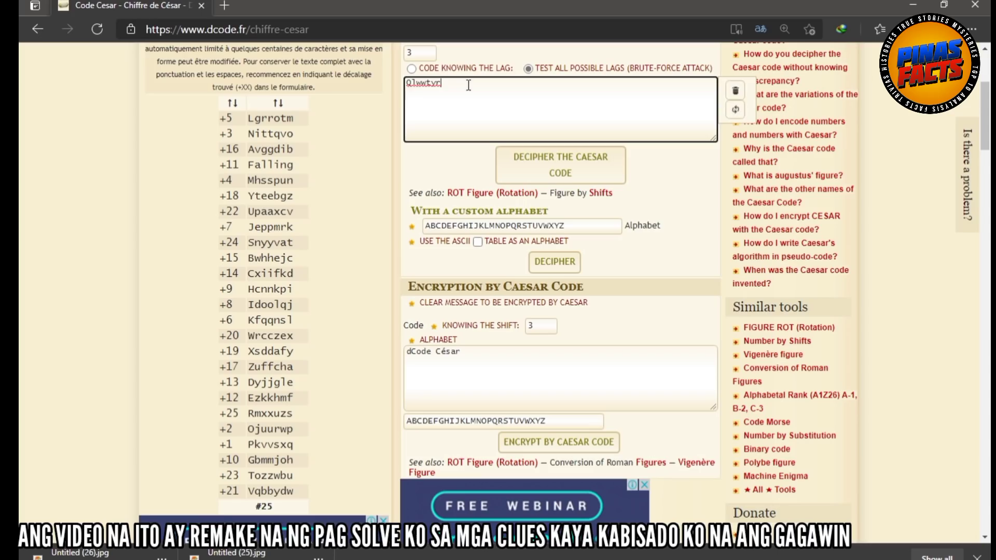
key("ctrl+a")
key("ctrl+v")
scroll(593, 172, "up", 3)
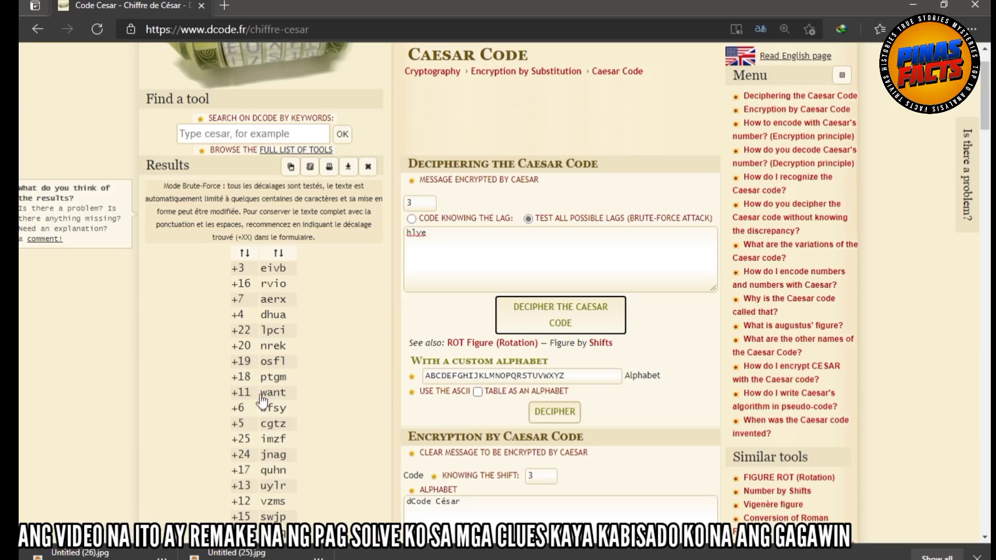
scroll(524, 311, "down", 3)
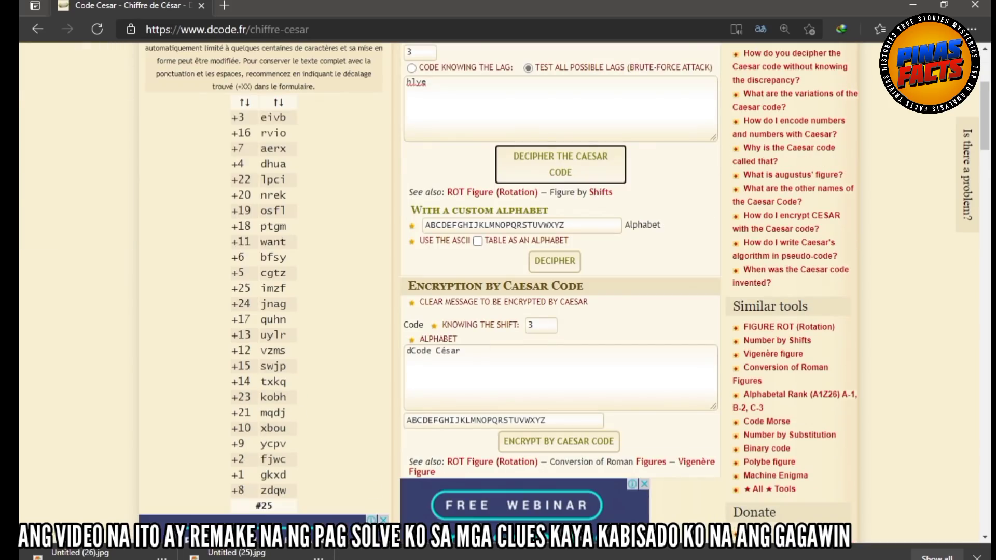
Return to Notepad and append "- want" to the "hlye - Red" line.
key("alt+Tab")
left_click(120, 115)
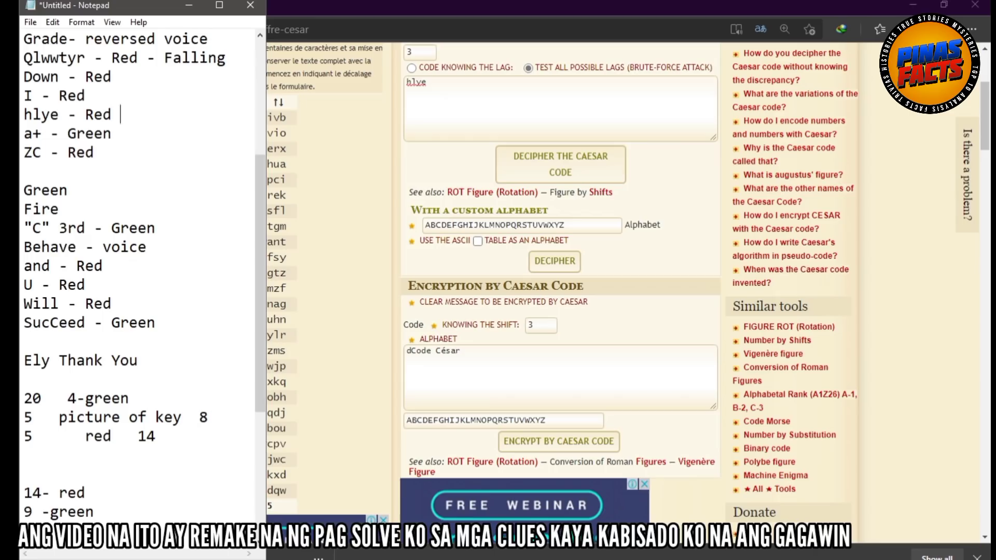
type("- want")
Copy "ZC" from the notes, replace the dCode message with it, decipher it with all possible shifts, and examine the candidates.
double_click(43, 151)
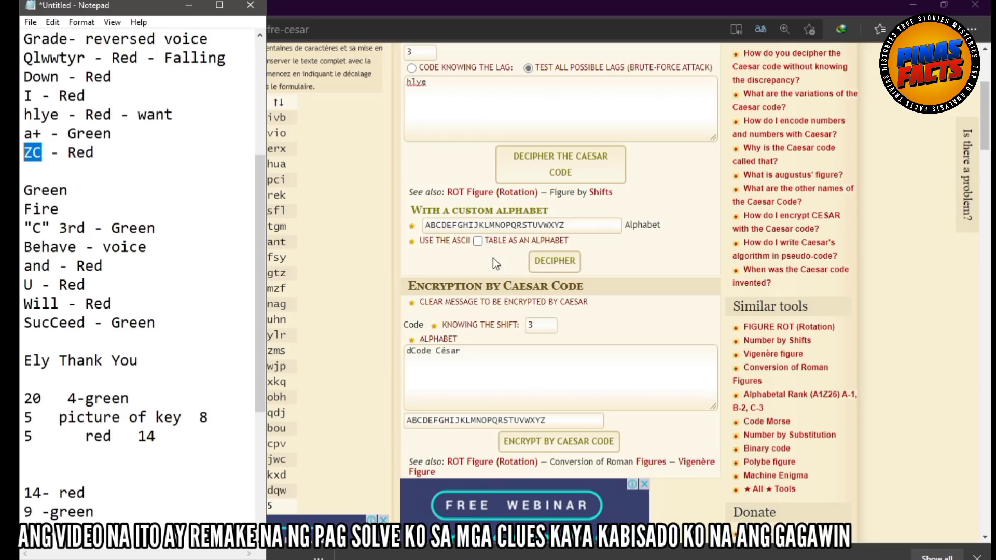
left_click(491, 125)
key("ctrl+a")
key("BackSpace")
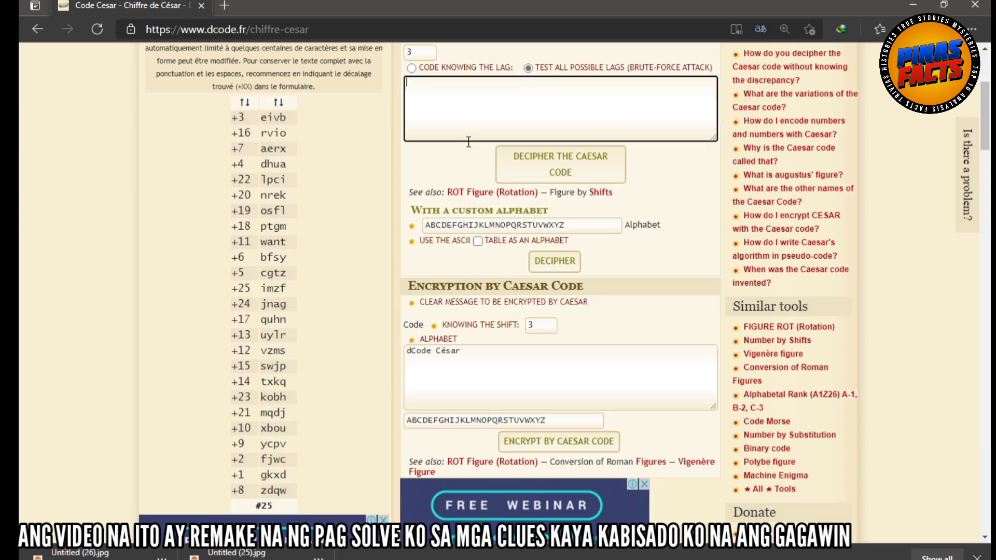
scroll(475, 139, "up", 4)
key("alt+Tab")
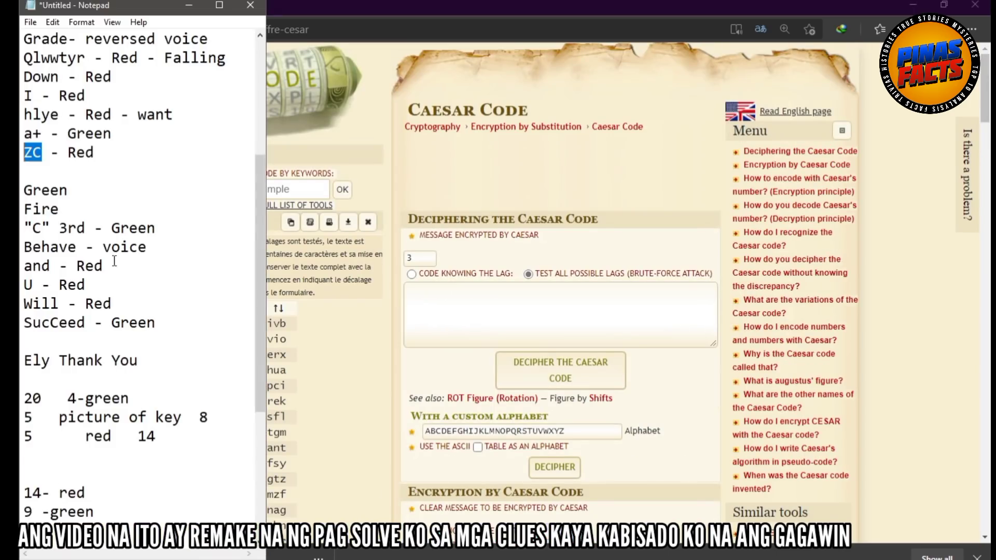
left_click(461, 297)
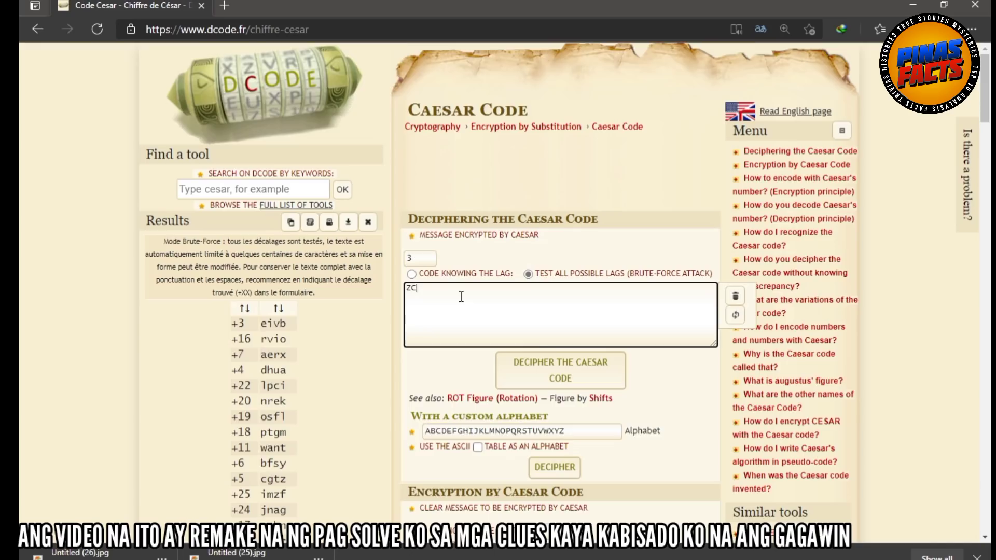
scroll(498, 311, "down", 1)
left_click(550, 291)
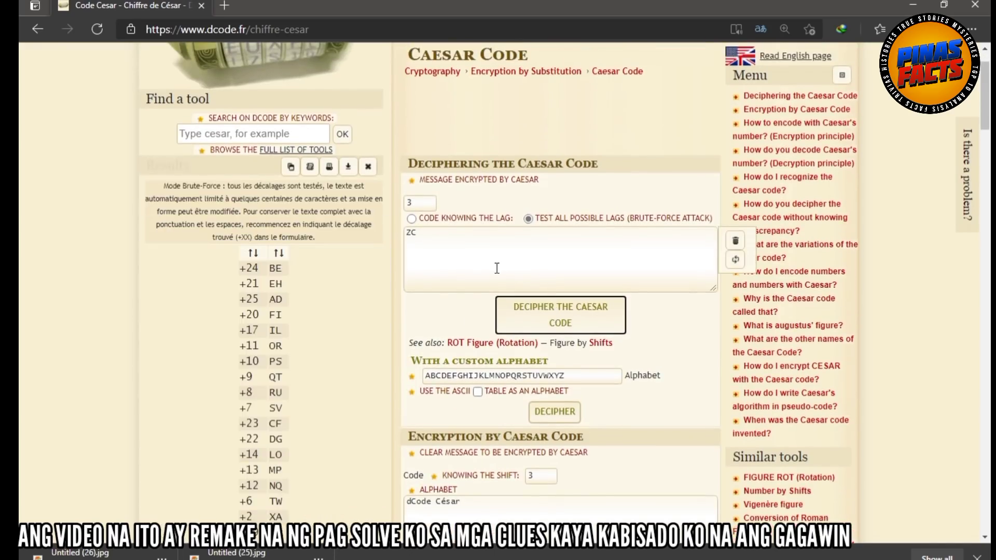
scroll(496, 268, "down", 3)
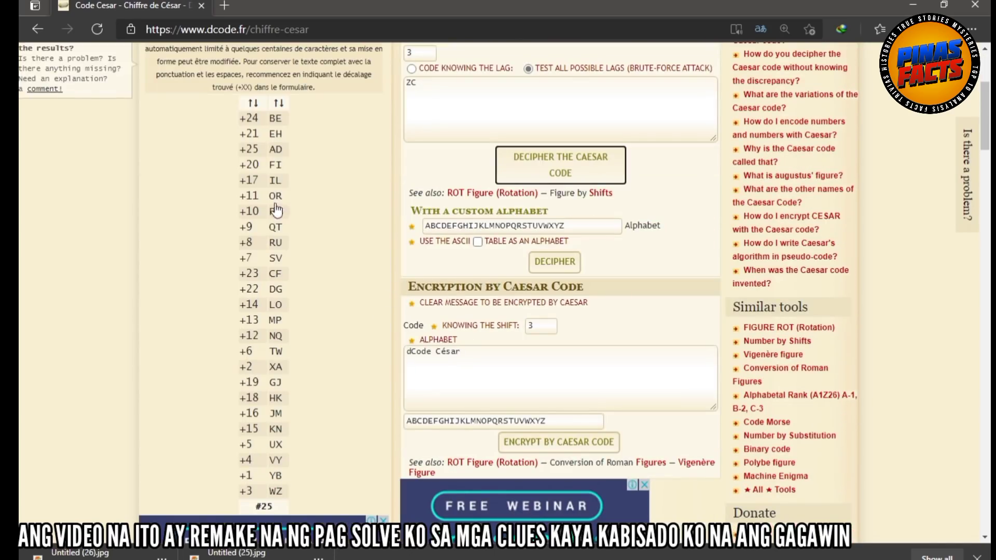
Return to Notepad and append "- or" to the "ZC - Red" line.
left_click(332, 558)
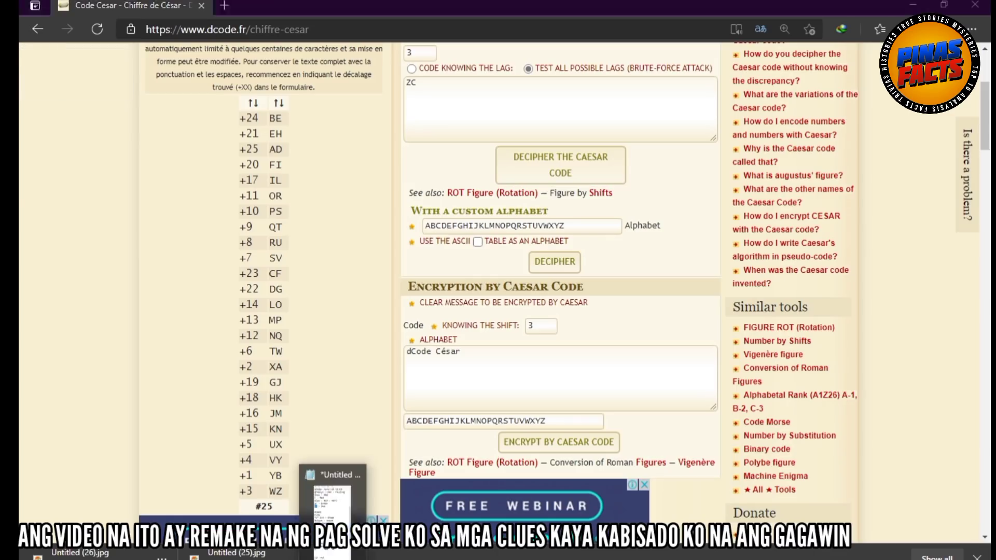
type("- Red -")
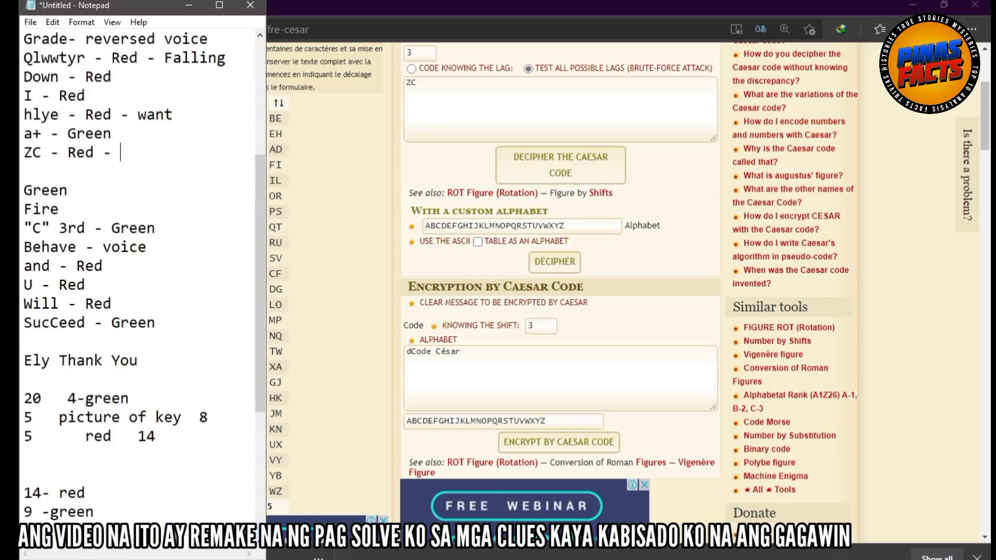
type("or")
Try to decipher the number clue "20" on the dCode page with all possible shifts.
scroll(72, 267, "down", 2)
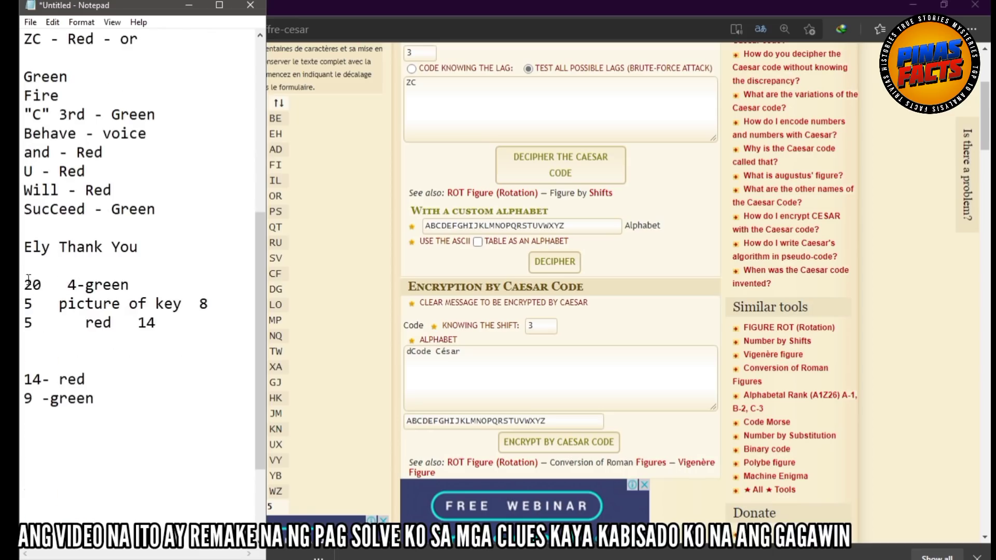
left_click(446, 85)
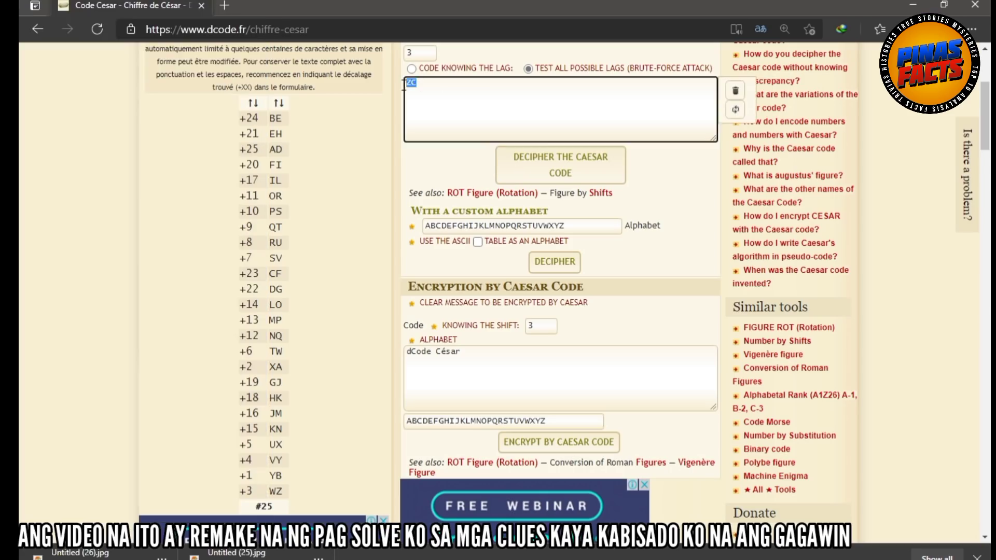
key("BackSpace")
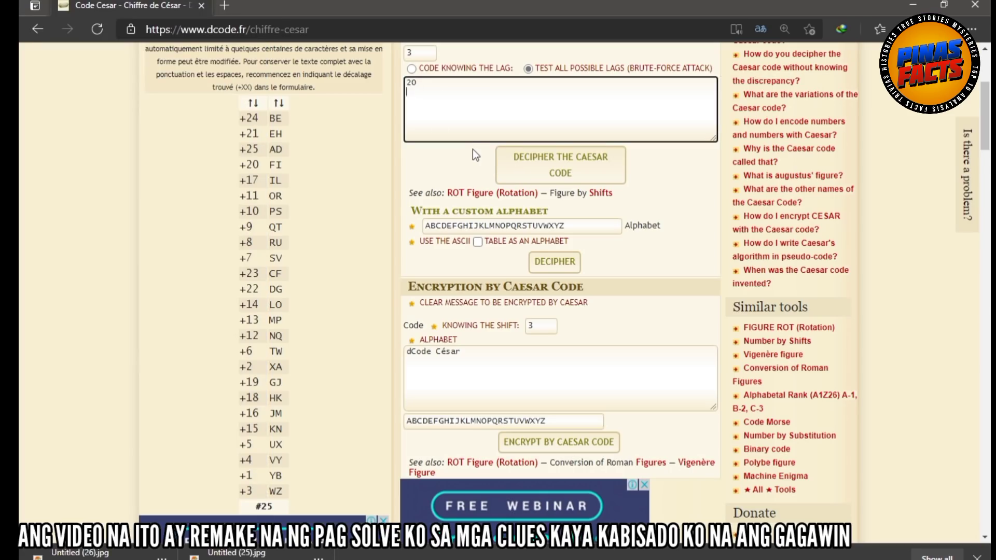
left_click(576, 167)
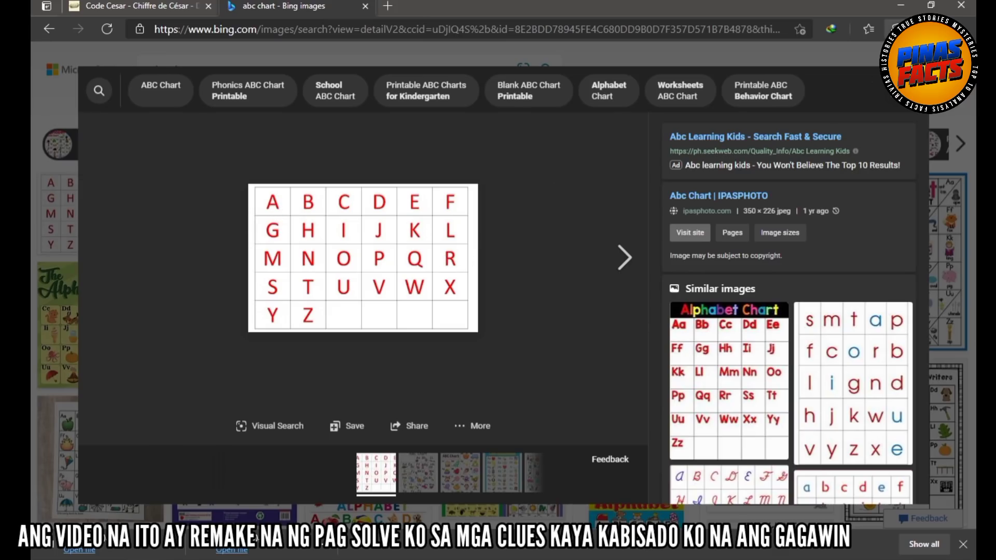
Look up number 20 in the Bing alphabet chart and write its letter "T" below the number clues in Notepad.
key("alt+Tab")
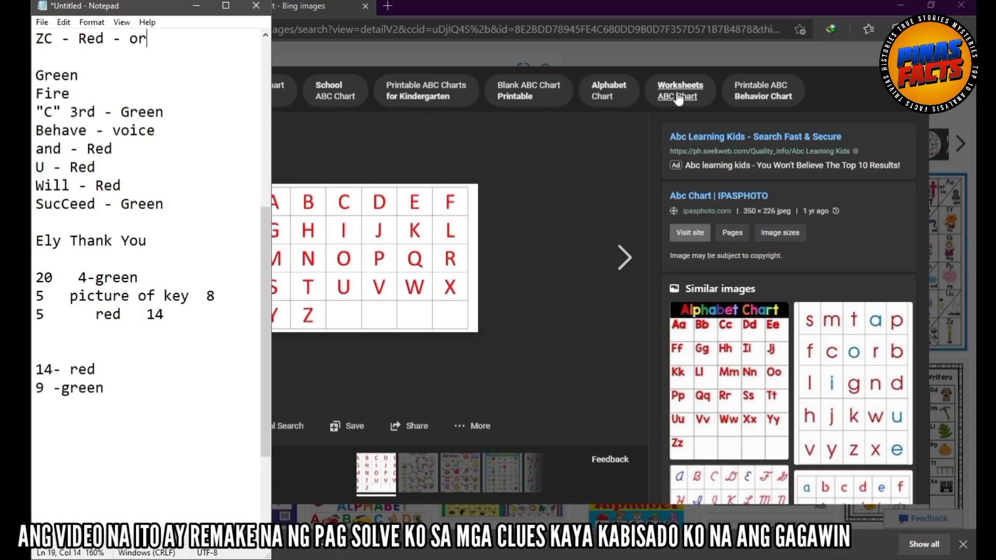
left_click(285, 211)
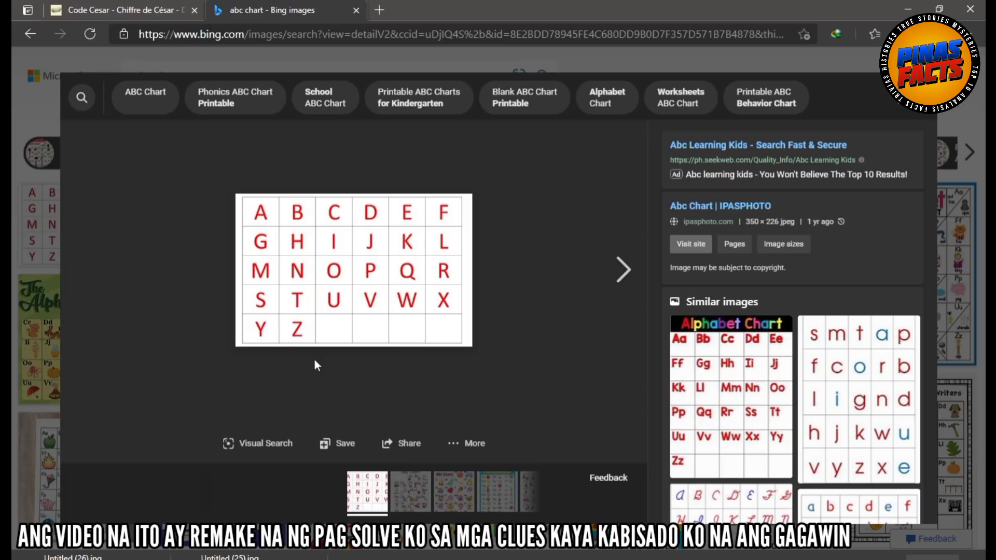
key("alt+Tab")
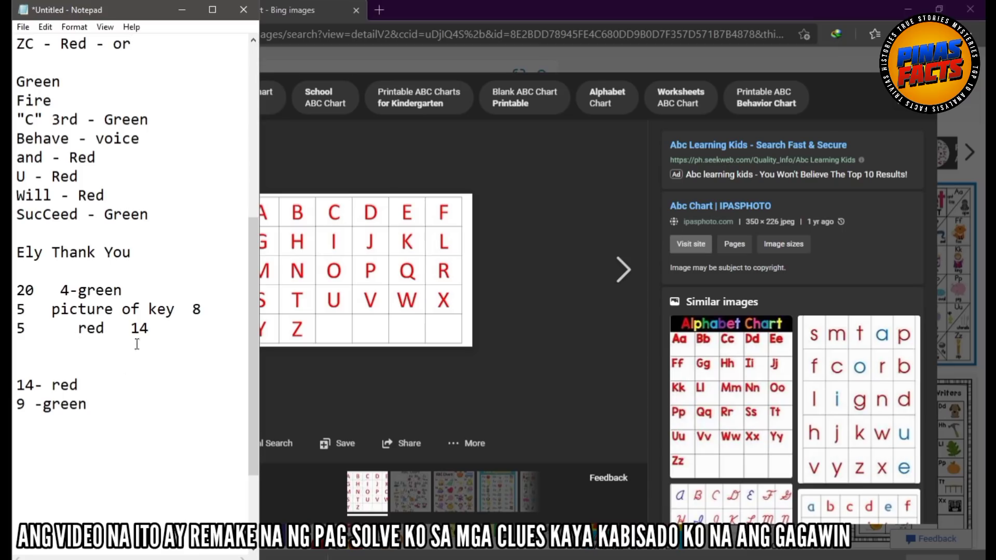
left_click(43, 461)
type("T")
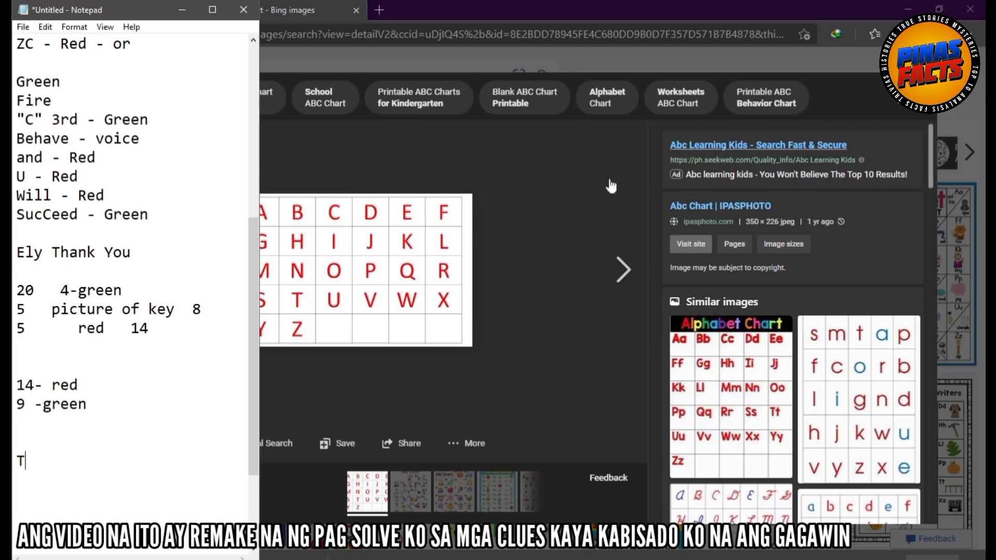
Check the plain alphabet chart again and write "E" on each of the two lines below "T" in Notepad for the 5s.
left_click(560, 196)
key("Right")
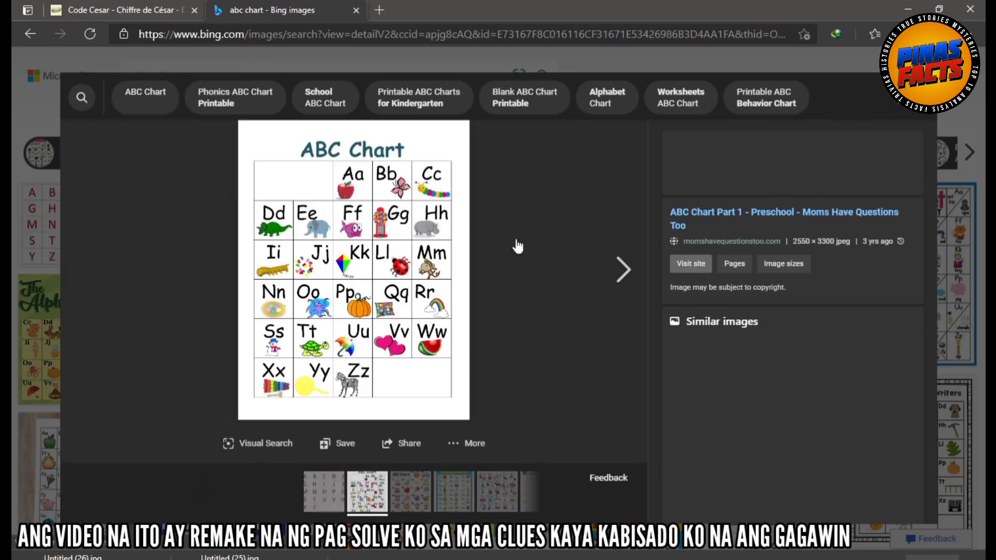
left_click(91, 269)
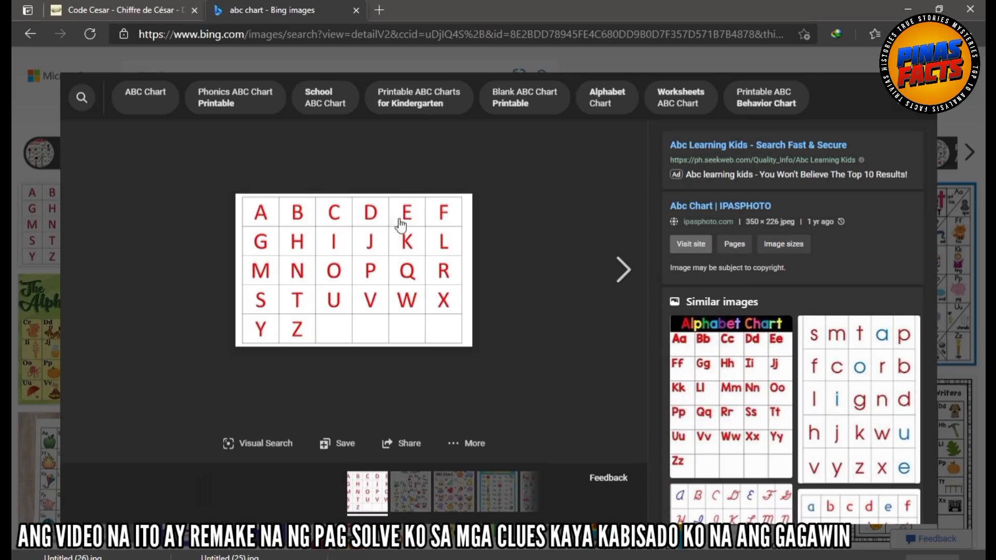
key("alt+Tab")
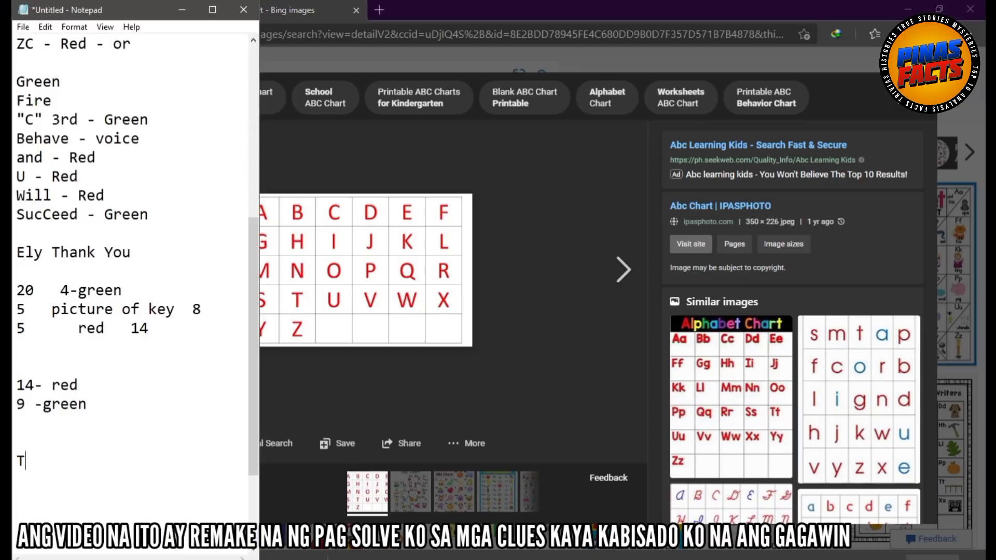
type("T")
key("Return")
type("E")
key("Return")
type("E")
Add "D", "H" and "N" beside the T, E and E lines, matching the positions of 4, 8 and 14.
left_click(75, 462)
left_click(76, 460)
type("D")
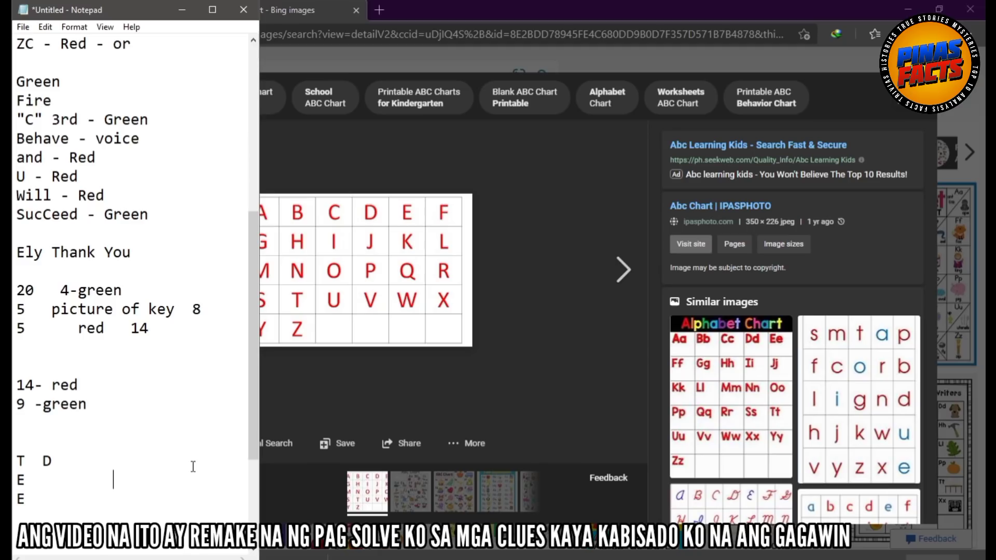
type("H")
key("Return")
key("BackSpace")
type("N")
key("Return")
Write "N" and "I" on separate lines for 14 and 9, and add the phrase "Key in the end" below them.
left_click(62, 546)
type("N")
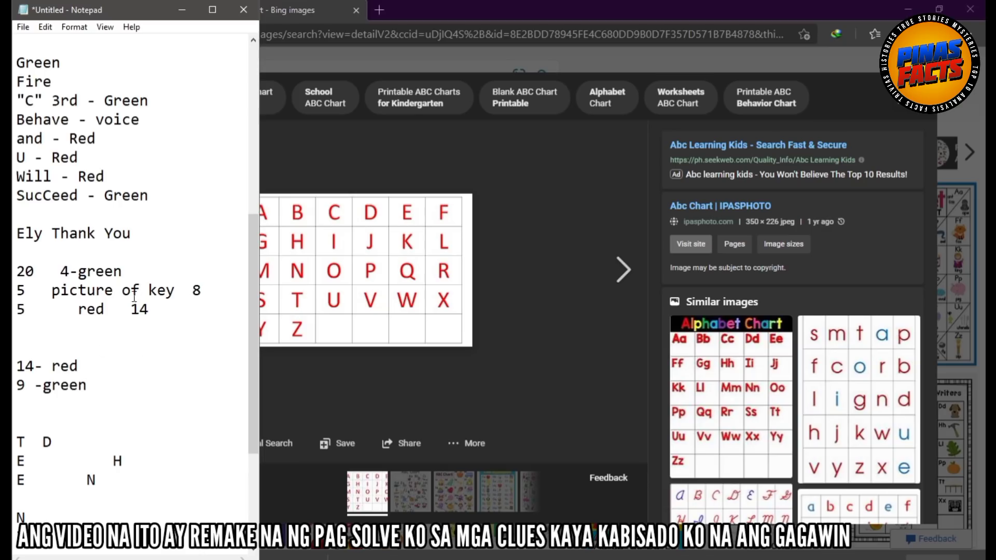
scroll(114, 521, "down", 3)
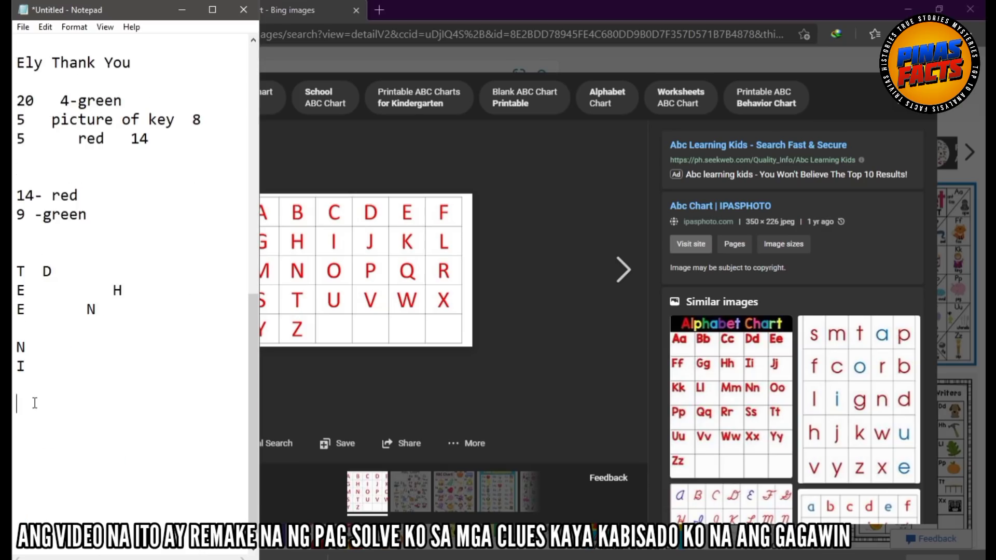
type("Key in the")
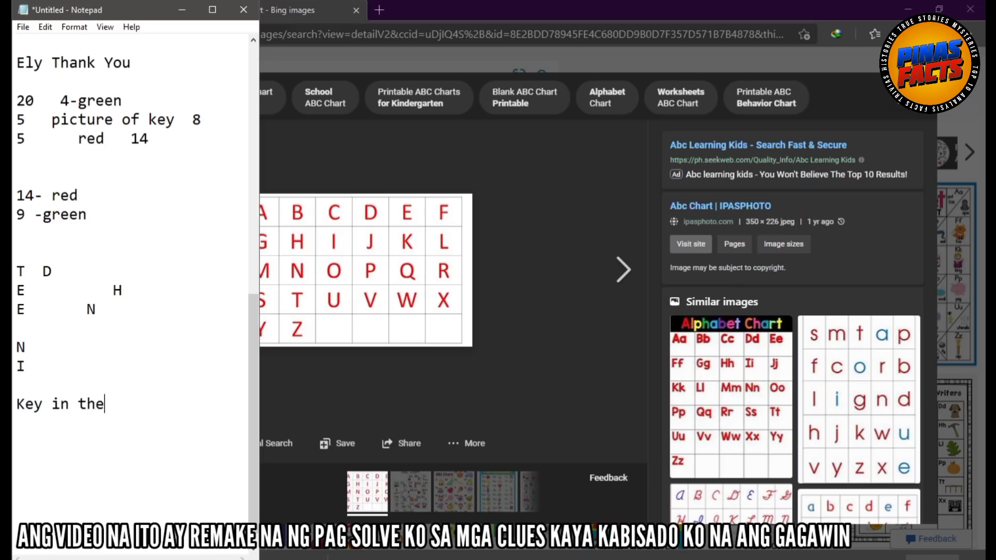
type(" end")
In a new Notepad window, write "hi its me did anyone 4got their quiz? 0 is your score 1st grade falling down".
scroll(172, 406, "up", 5)
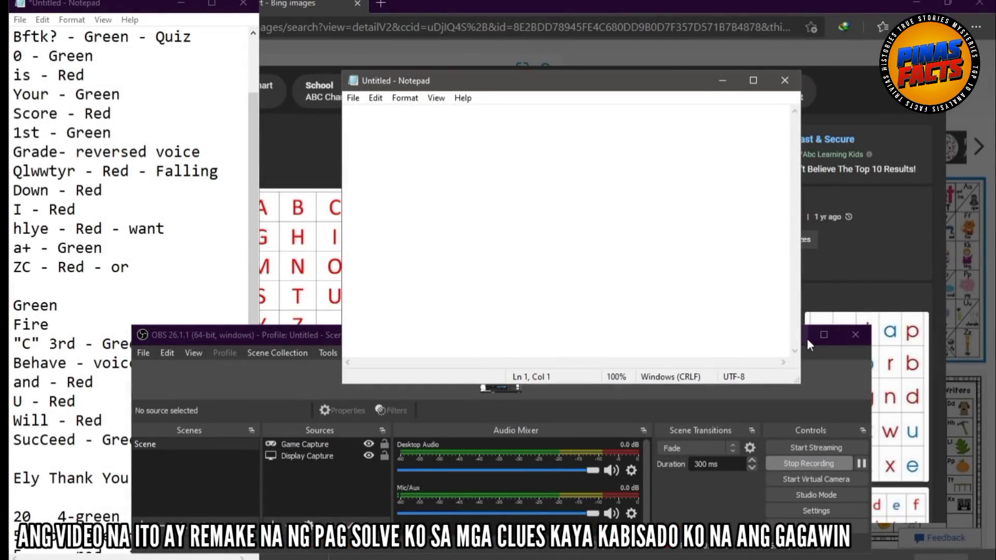
left_click(807, 338)
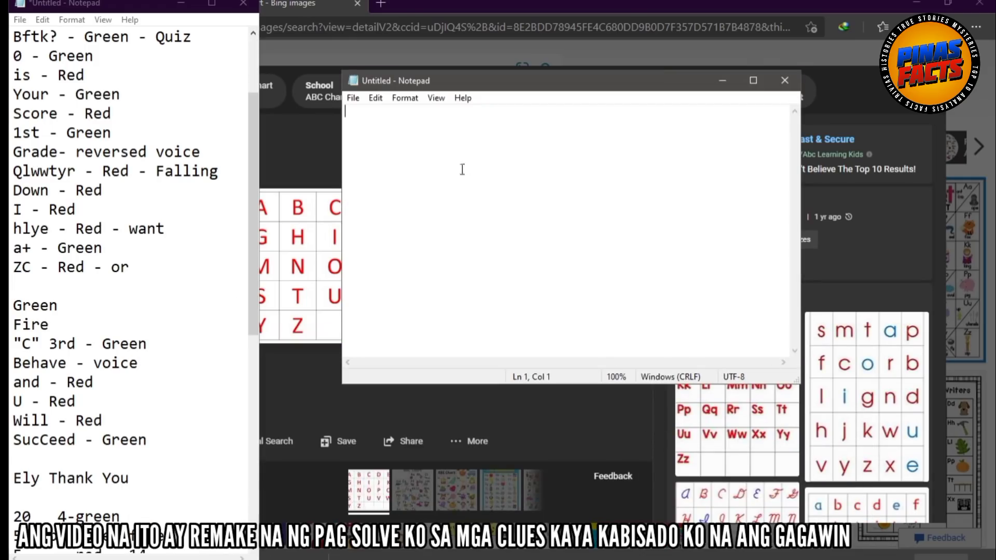
scroll(62, 223, "up", 2)
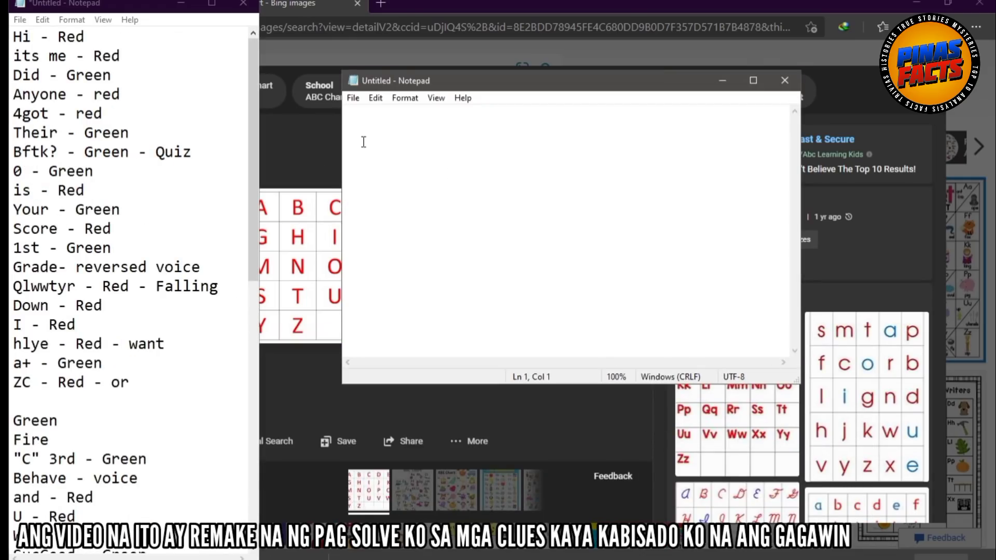
type("hi")
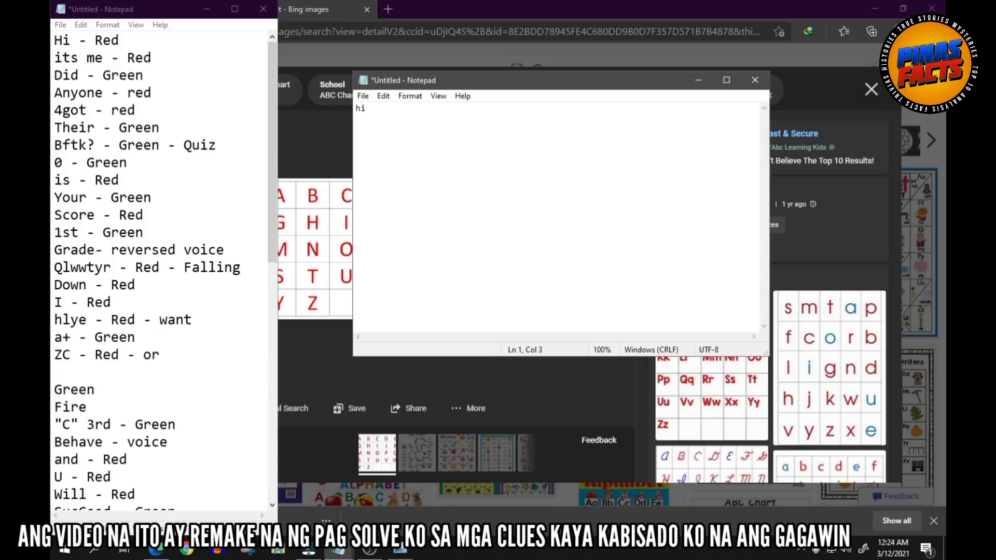
type(" its me did anyone 4got")
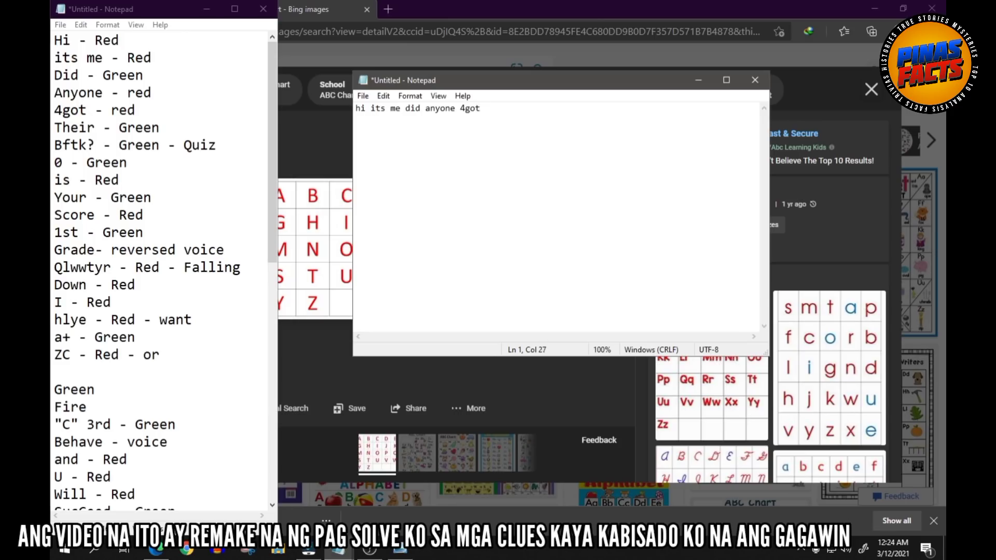
type(" their quiz? 0 is your score")
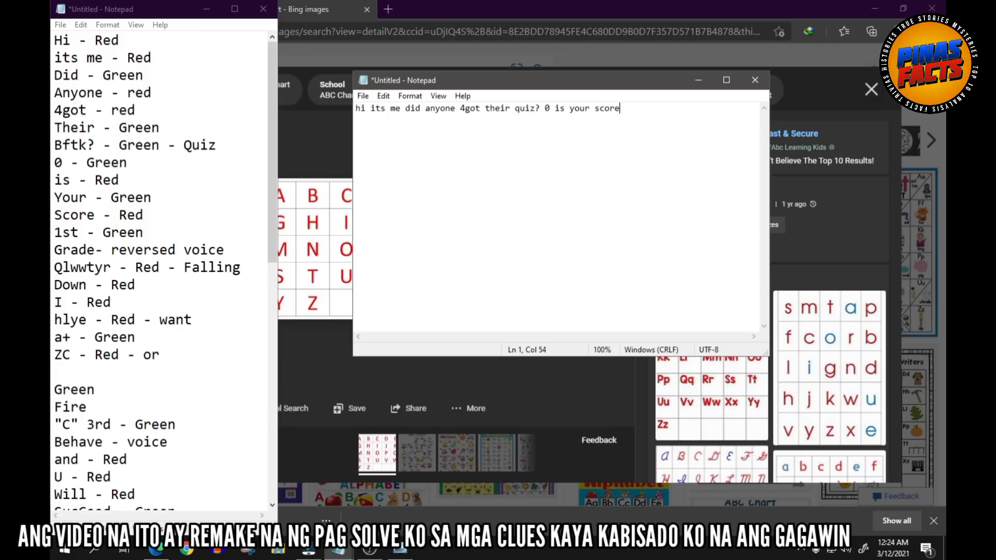
type("1st grade falling down")
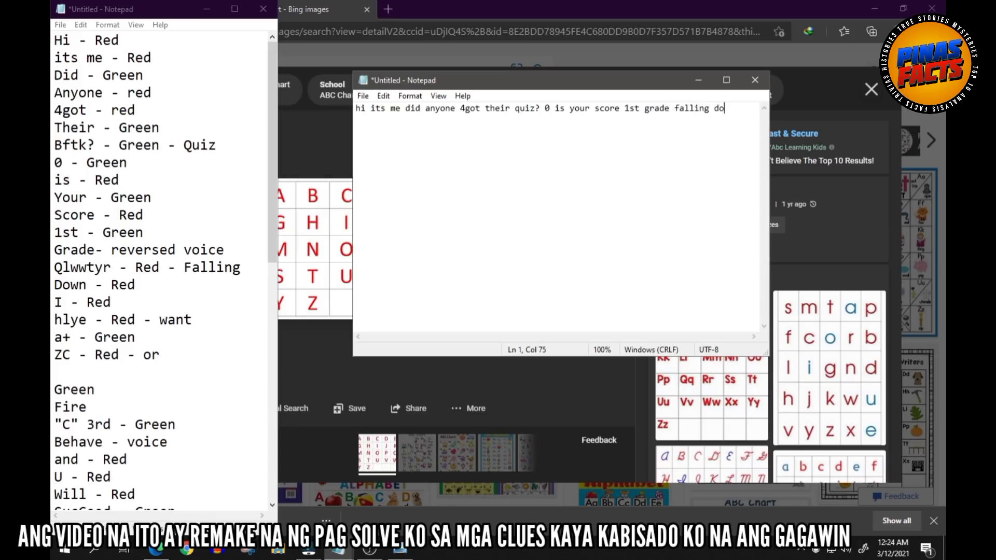
Add a second line to the message reading "i want a+ or c behave and u will succeed".
key("Return")
type("i want a+ a")
key("BackSpace")
type("or C")
key("BackSpace")
type("c behave and ")
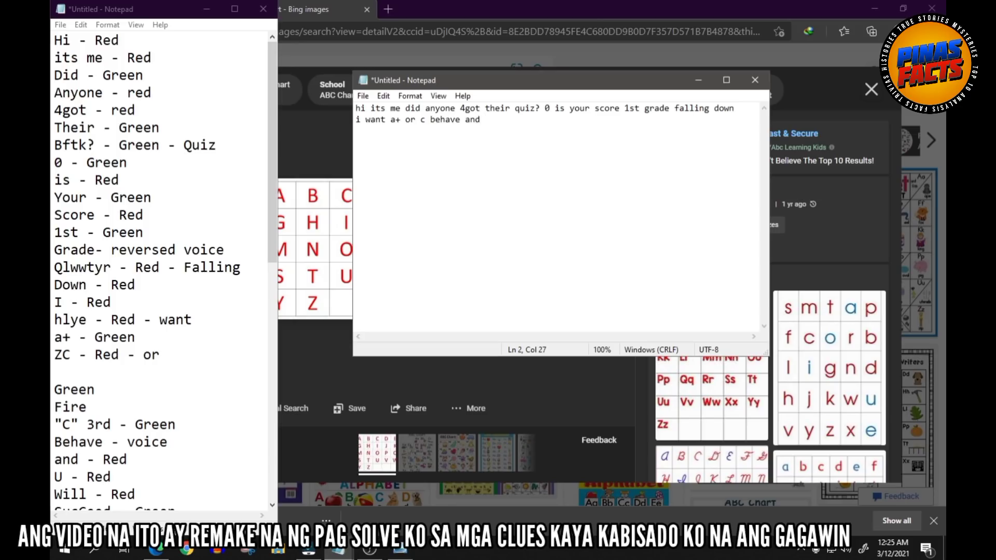
type("u will succeed")
Append the thank-you clue from the notes and the phrase "Key in the end" to the message's second line.
scroll(228, 226, "down", 5)
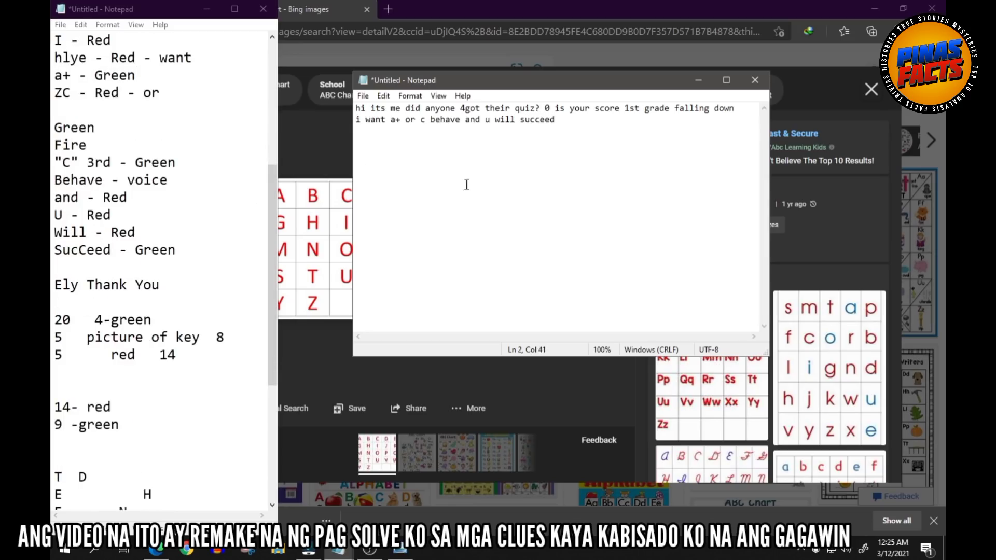
type("Ely Thank you")
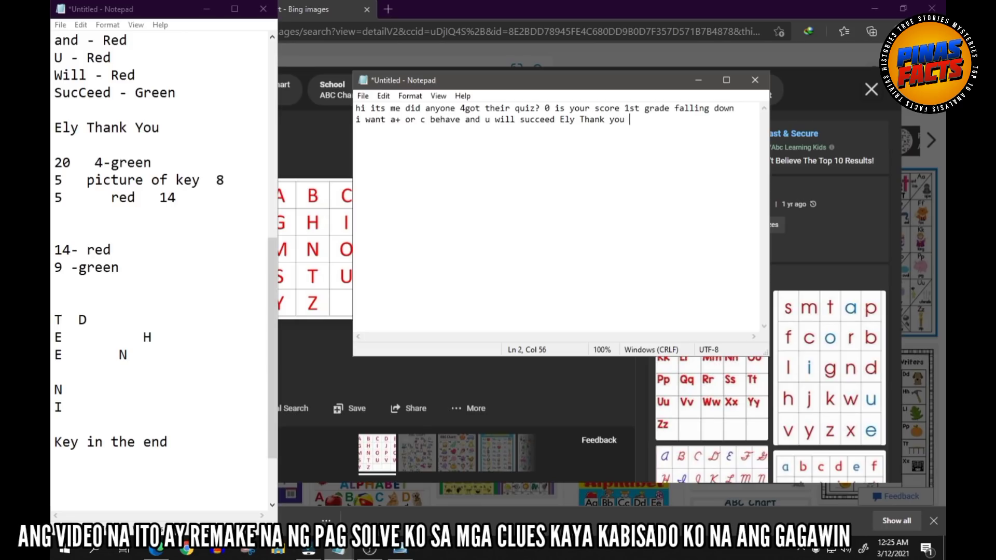
type(" Key in the end")
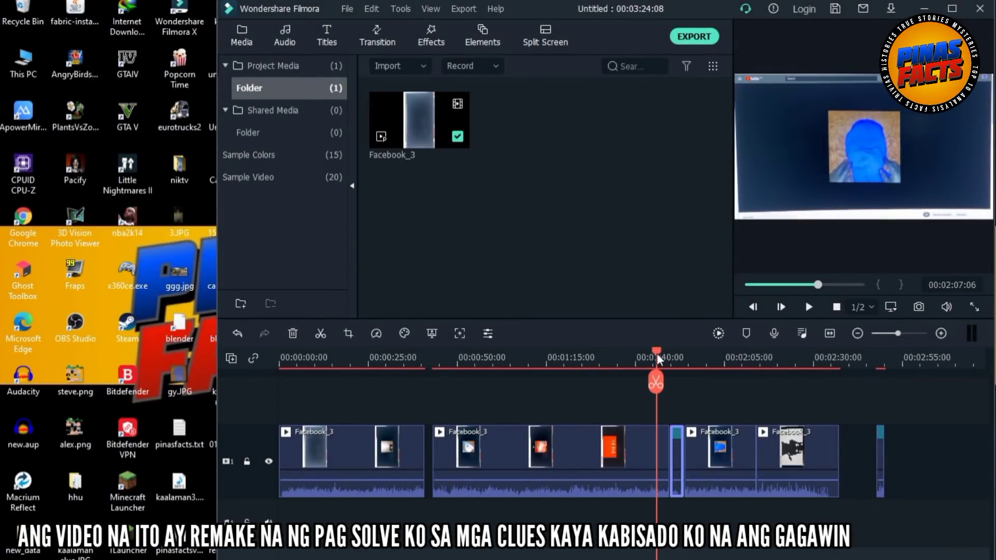
Switch to Filmora and play the blue-tinted hand footage in Facebook_3 from about 00:02:07, replaying it from about 00:02:12.
left_click(658, 359)
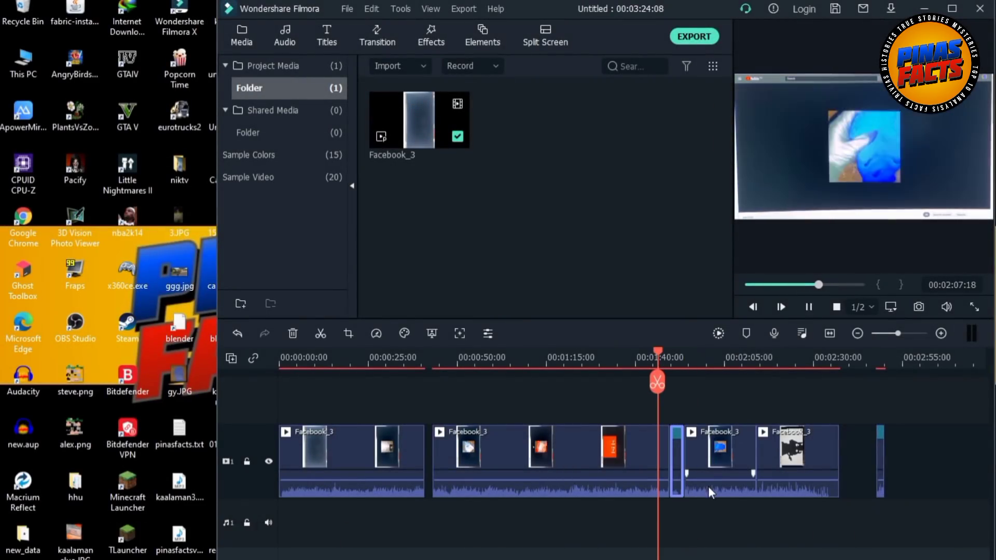
key("space")
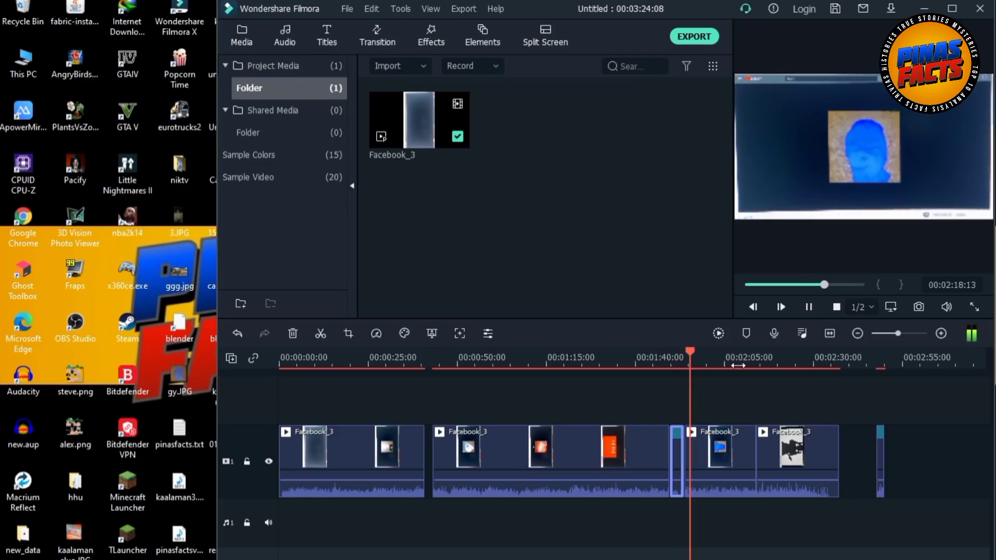
left_click(672, 358)
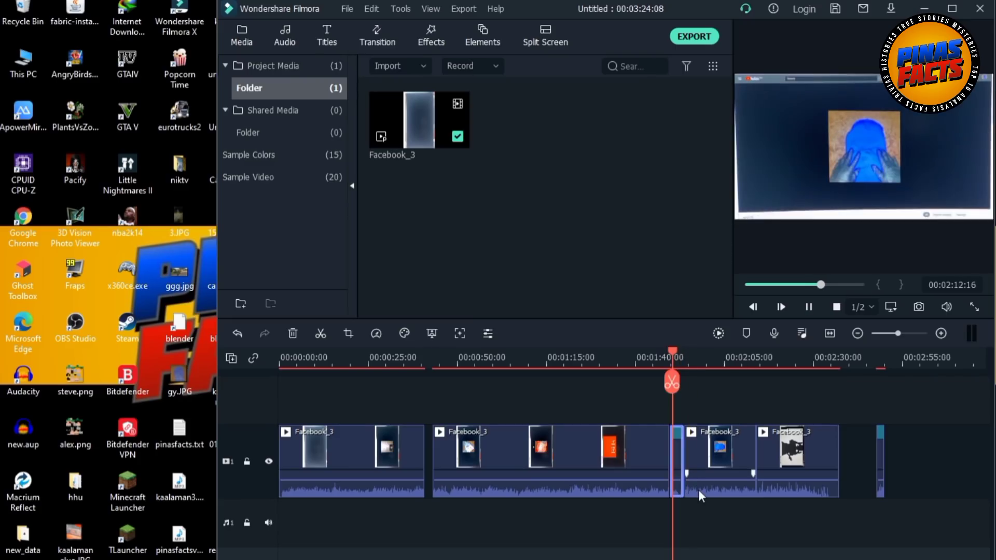